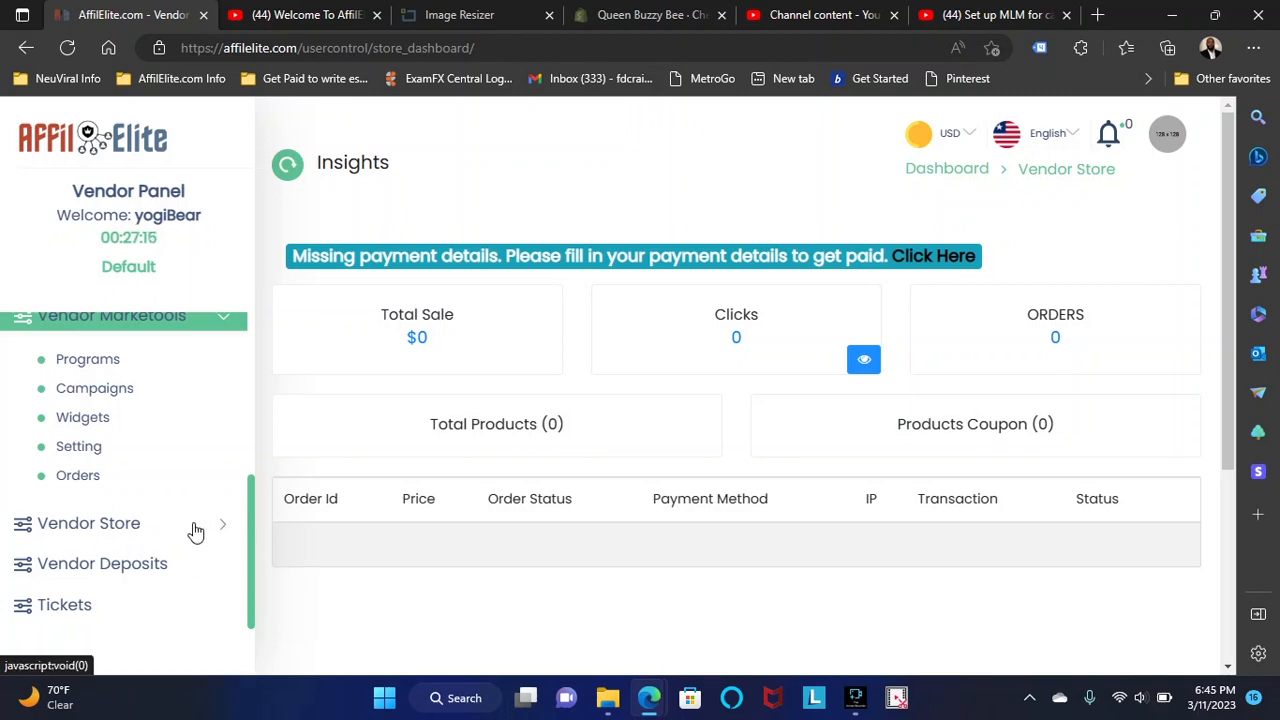
Step: Open the Vendor Store's Insights page and review its sales, clicks, orders, products and coupon overview
left_click(137, 528)
scroll(180, 491, "down", 1)
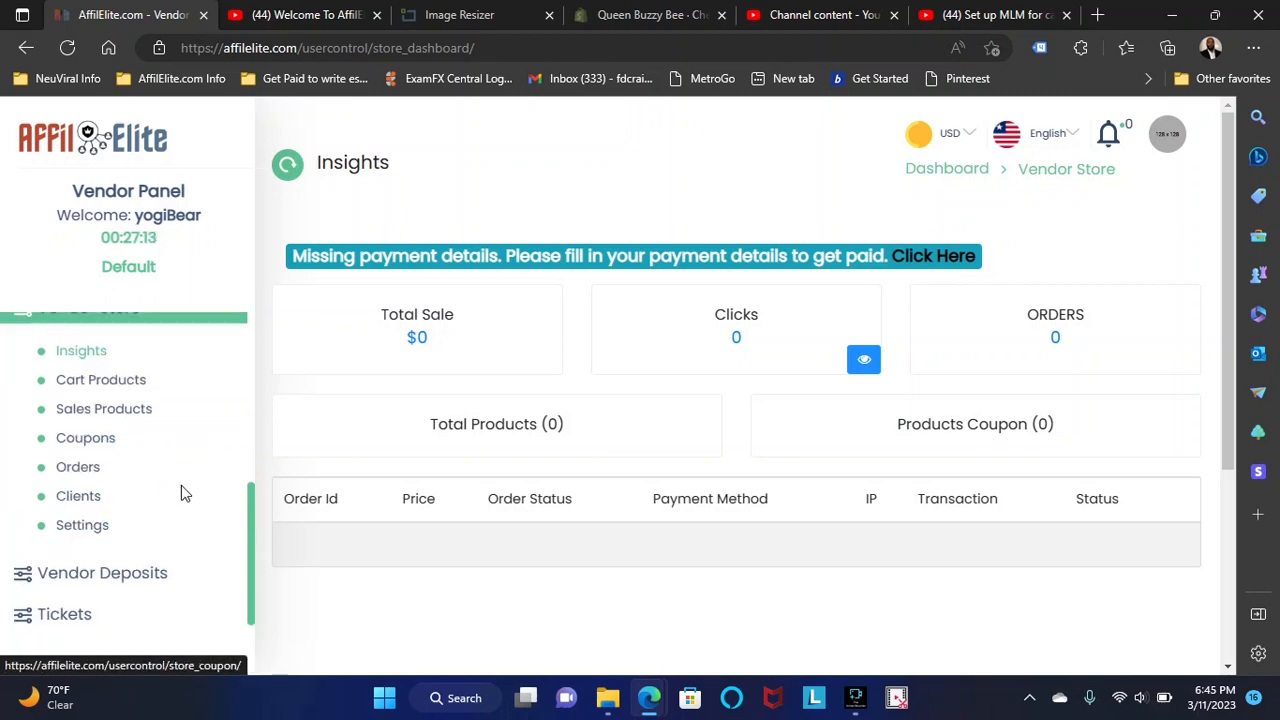
scroll(110, 432, "up", 1)
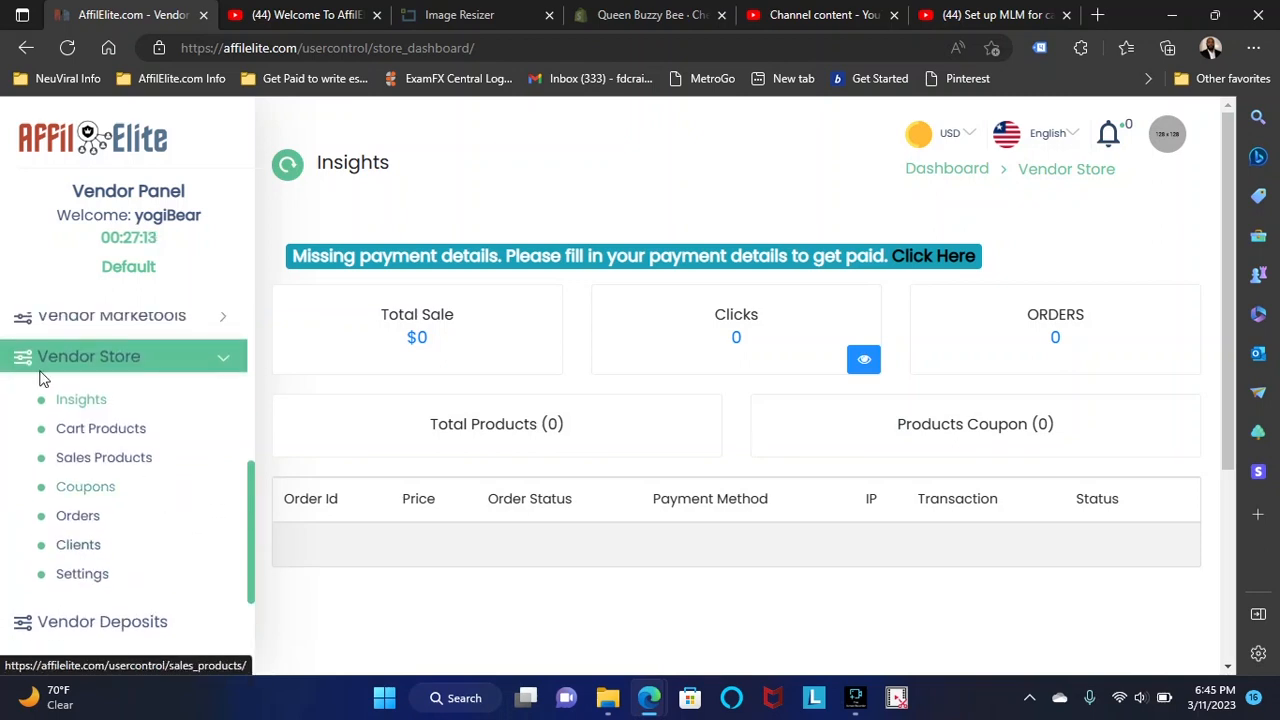
left_click(80, 404)
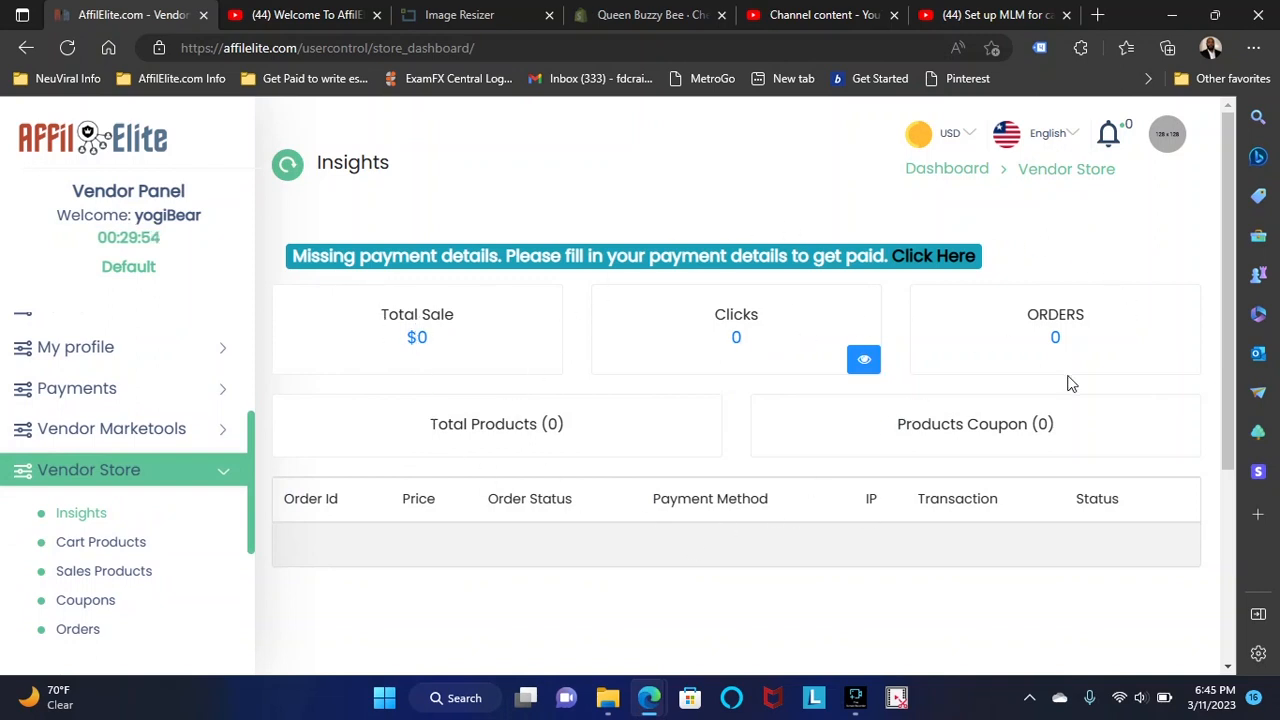
left_click_drag(942, 424, 806, 451)
left_click(674, 467)
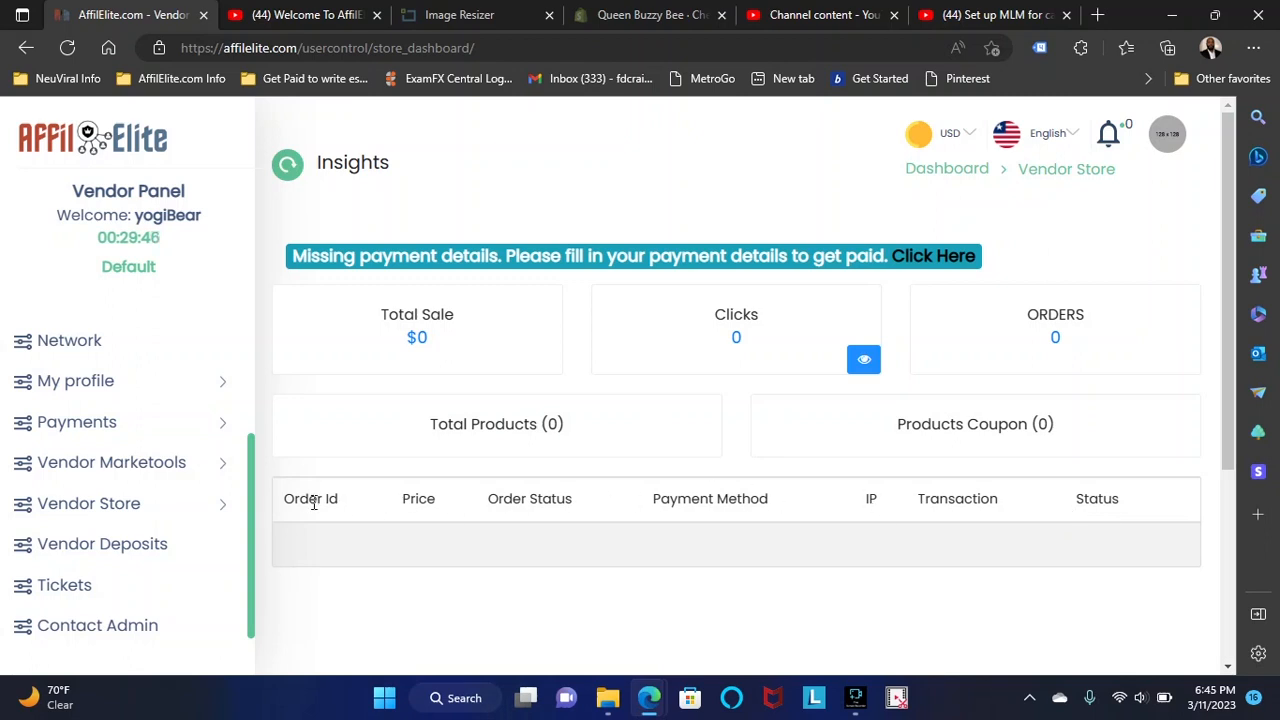
scroll(340, 510, "down", 3)
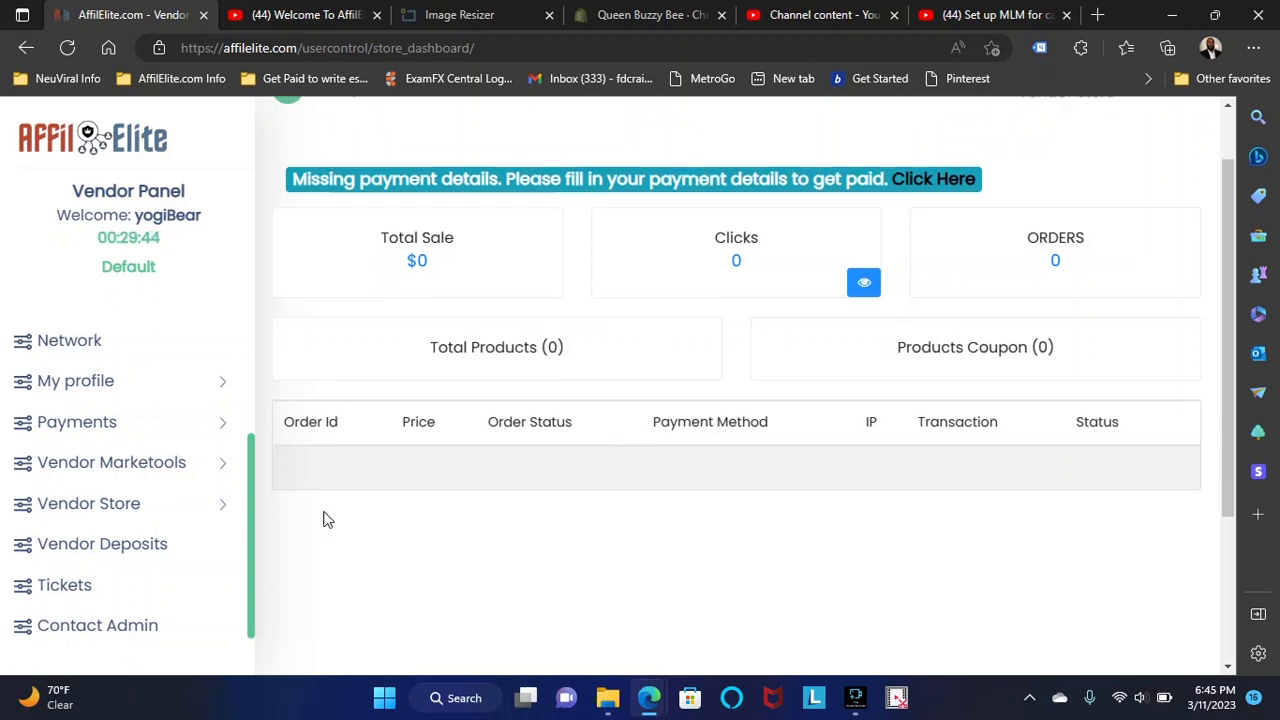
scroll(420, 491, "up", 3)
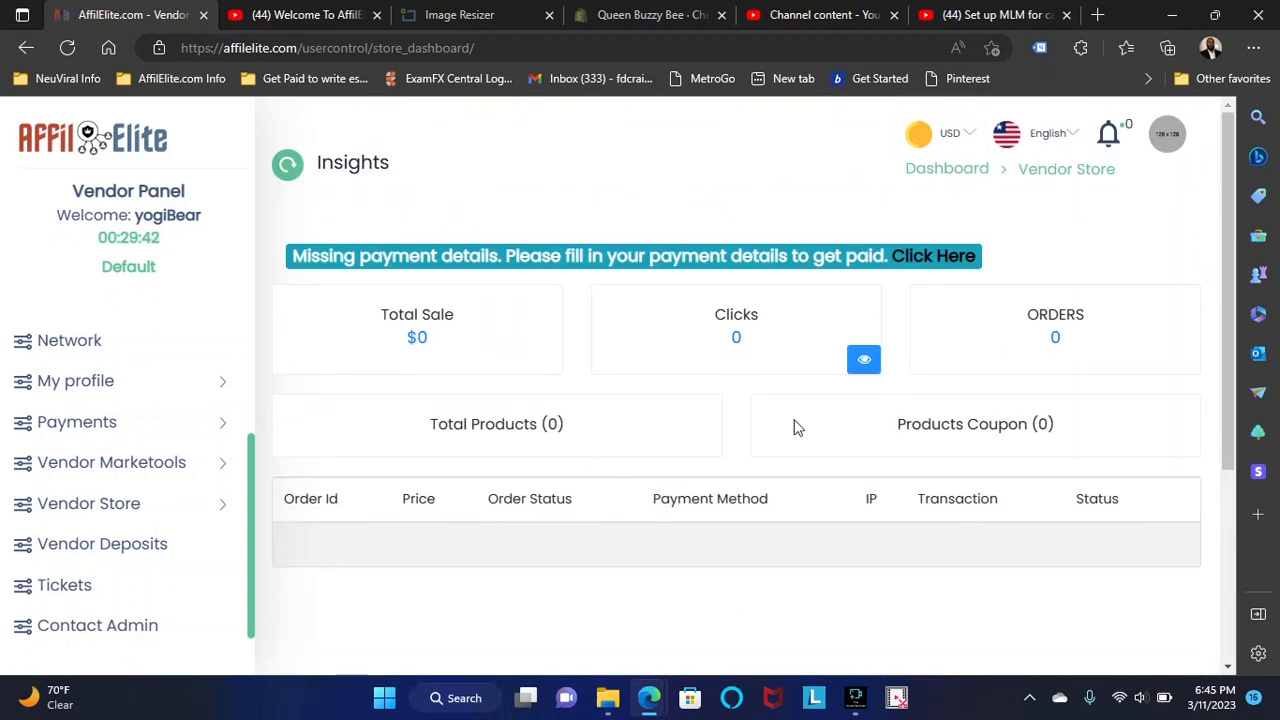
Step: Open the Cart Products page of the Vendor Store
left_click(121, 505)
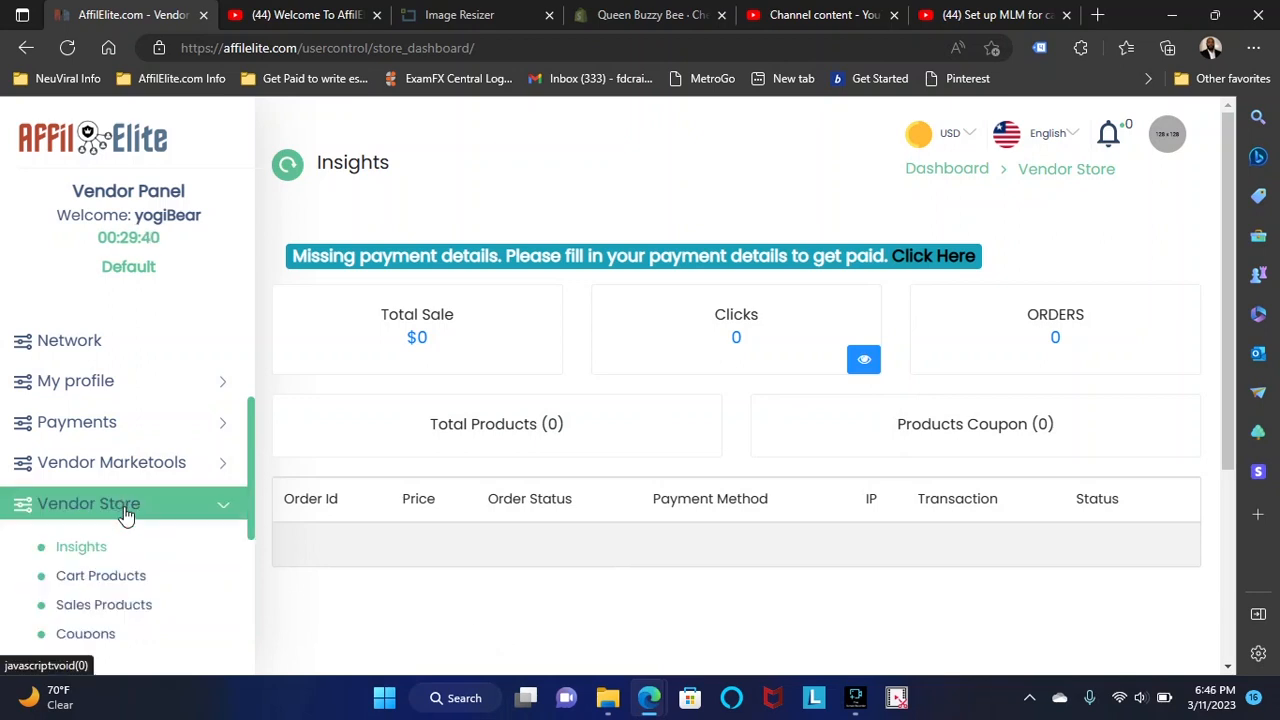
scroll(122, 515, "down", 2)
left_click(88, 432)
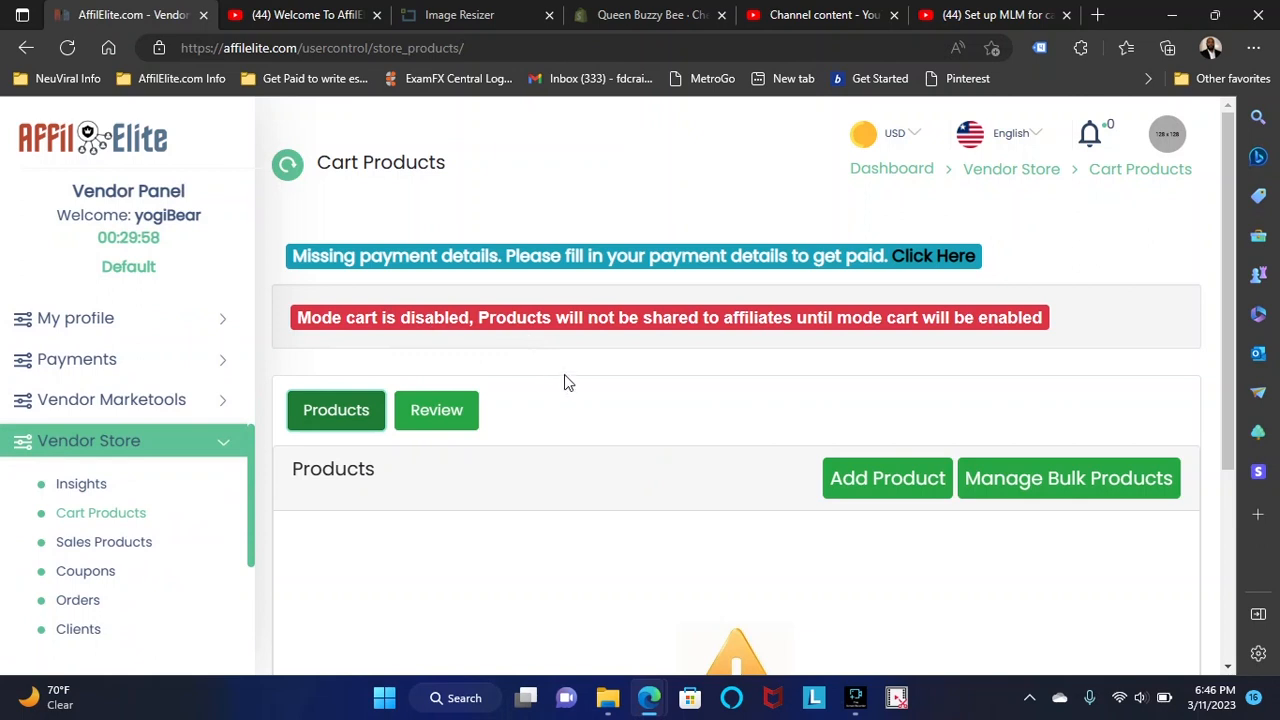
Step: Examine the Cart Products page, including its notices, the product list and the options for adding products
scroll(564, 375, "down", 2)
scroll(566, 377, "up", 1)
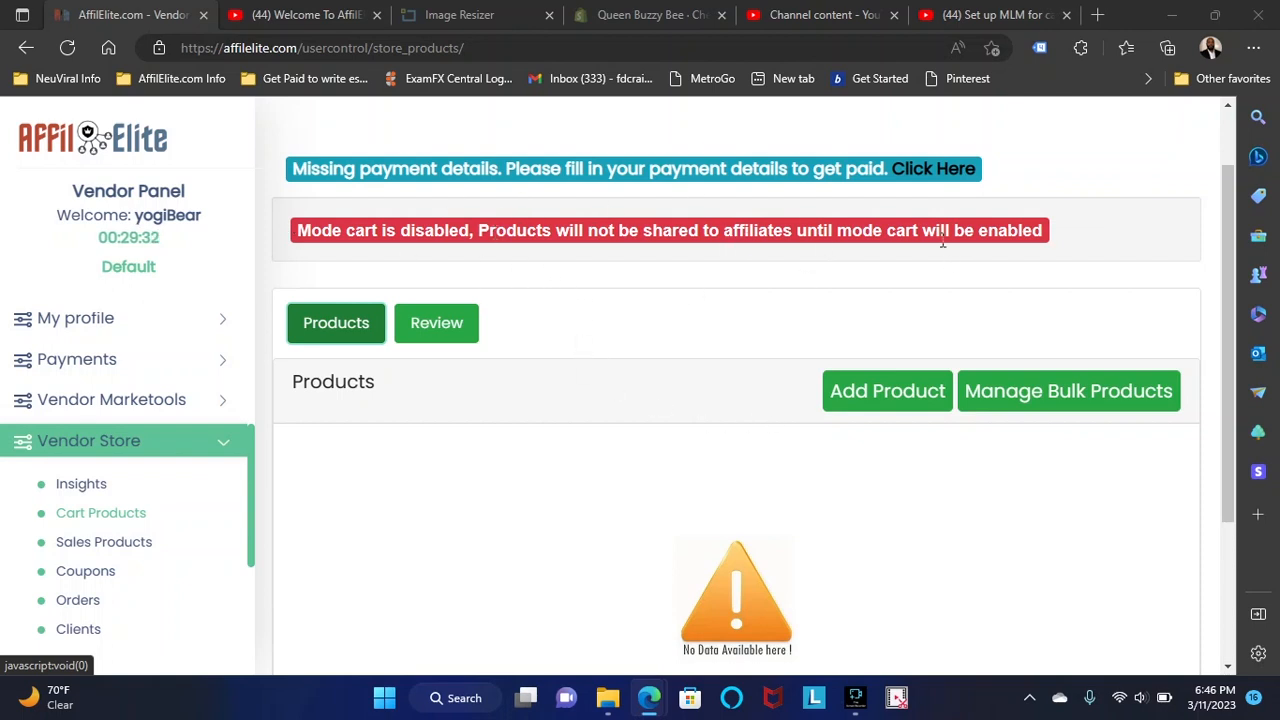
scroll(620, 362, "down", 3)
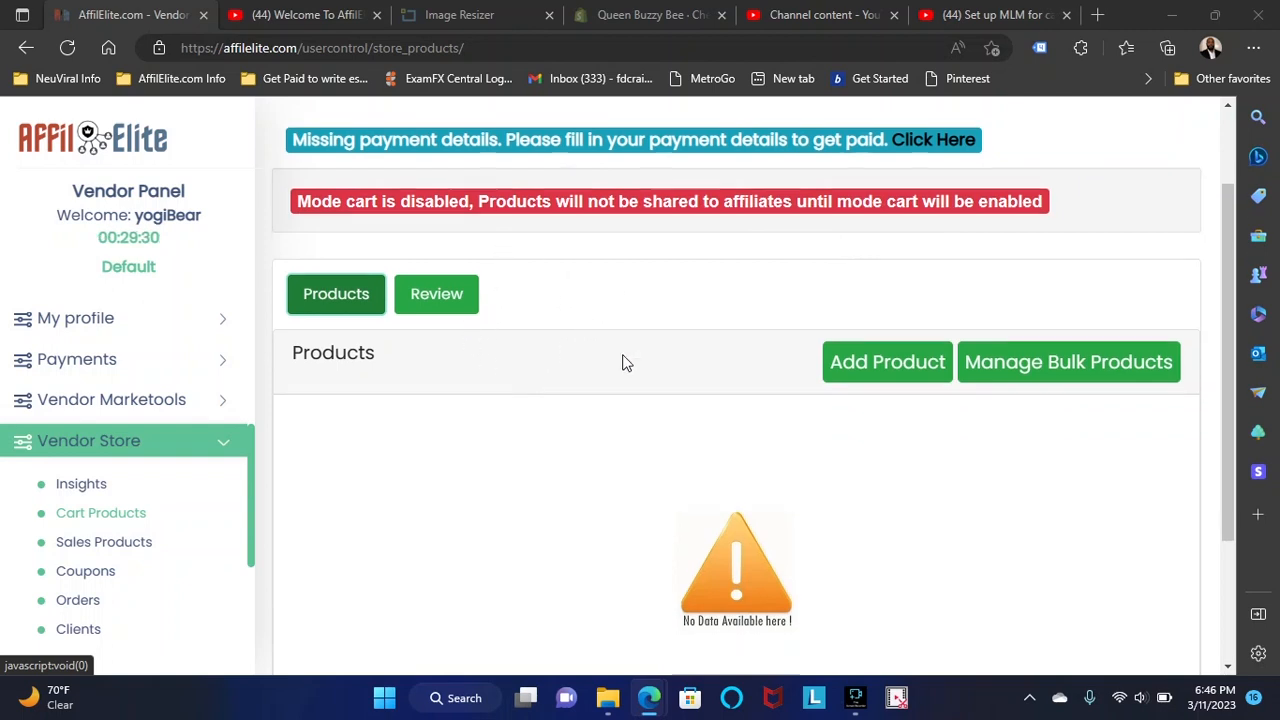
scroll(598, 392, "up", 3)
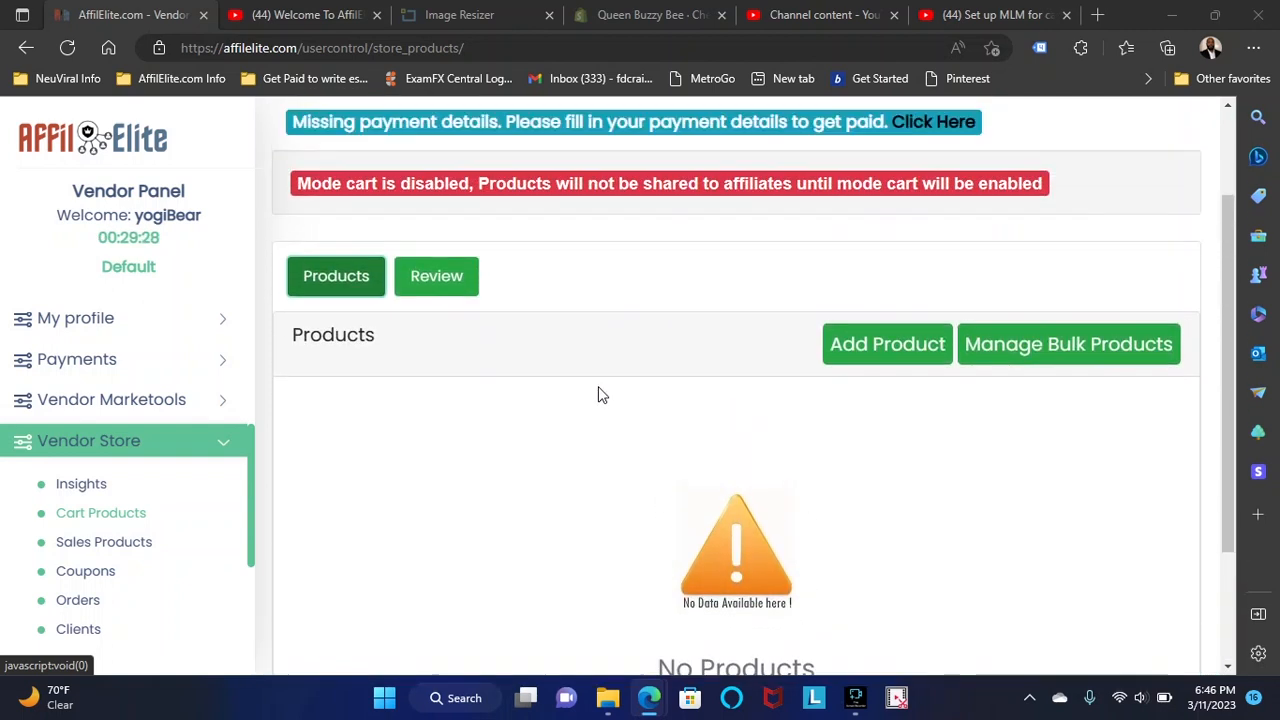
scroll(598, 392, "down", 2)
scroll(598, 394, "down", 1)
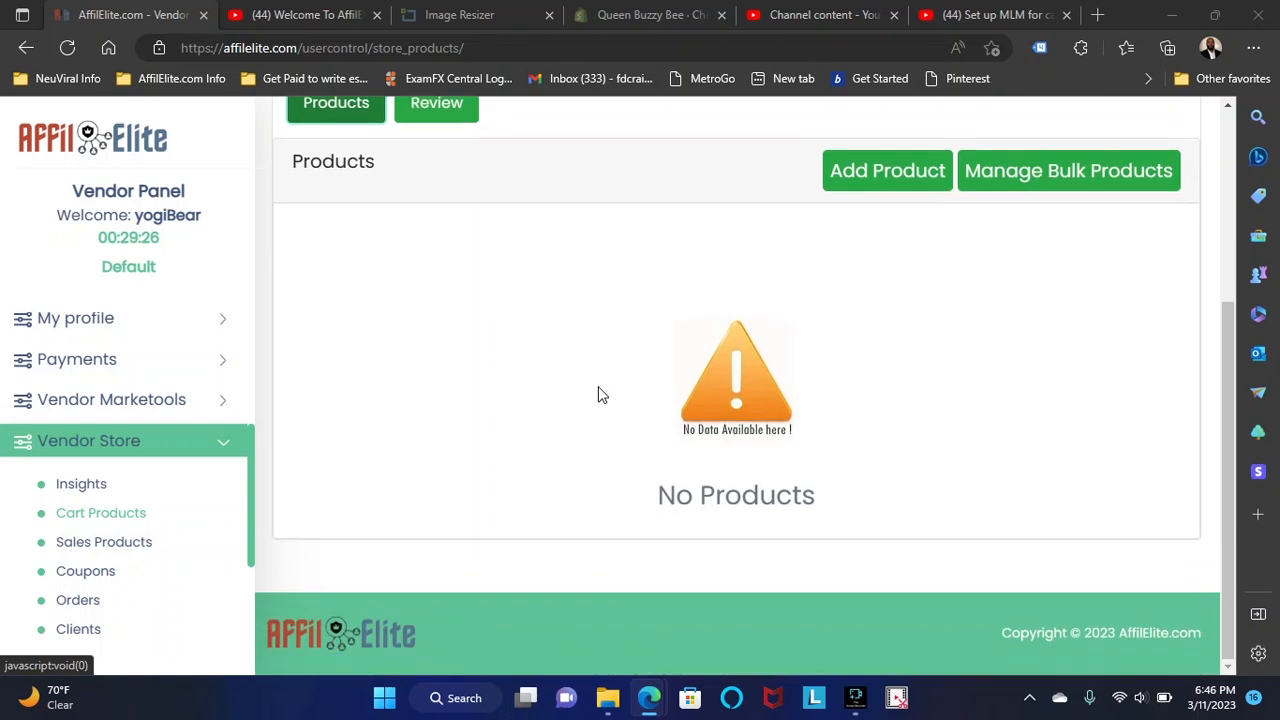
scroll(598, 394, "up", 2)
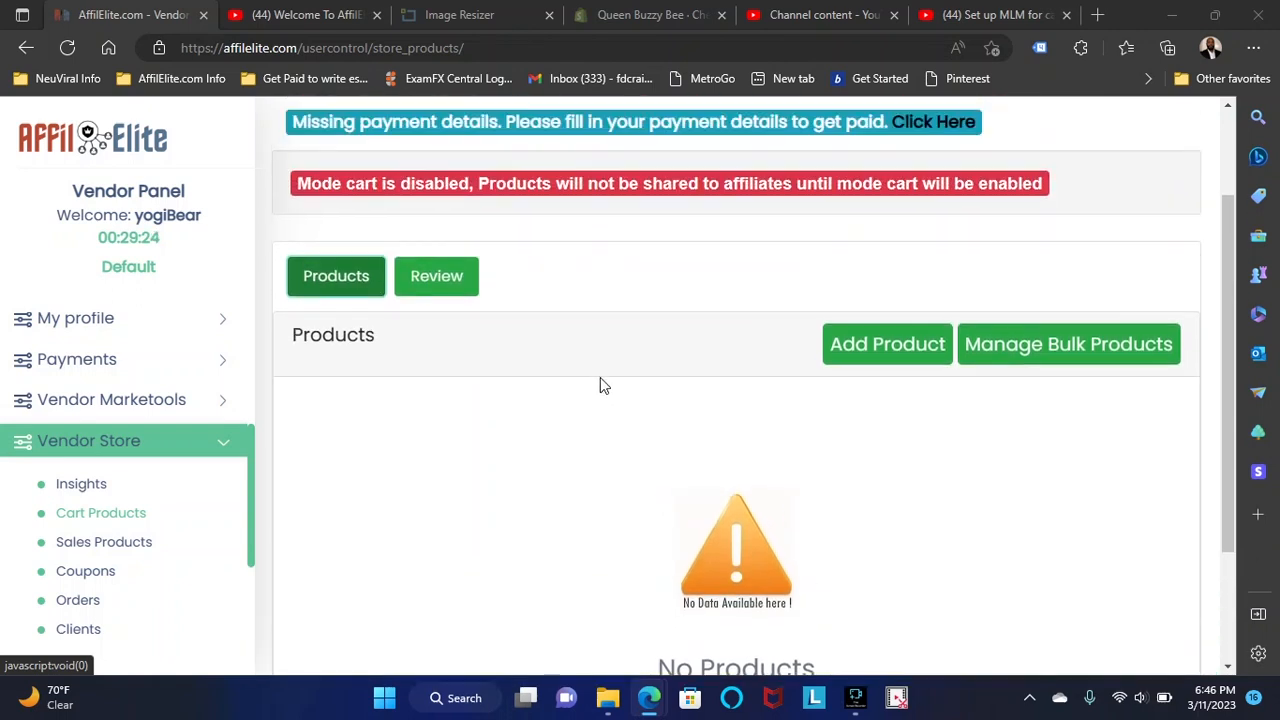
scroll(602, 385, "down", 1)
scroll(599, 374, "up", 1)
scroll(683, 363, "down", 1)
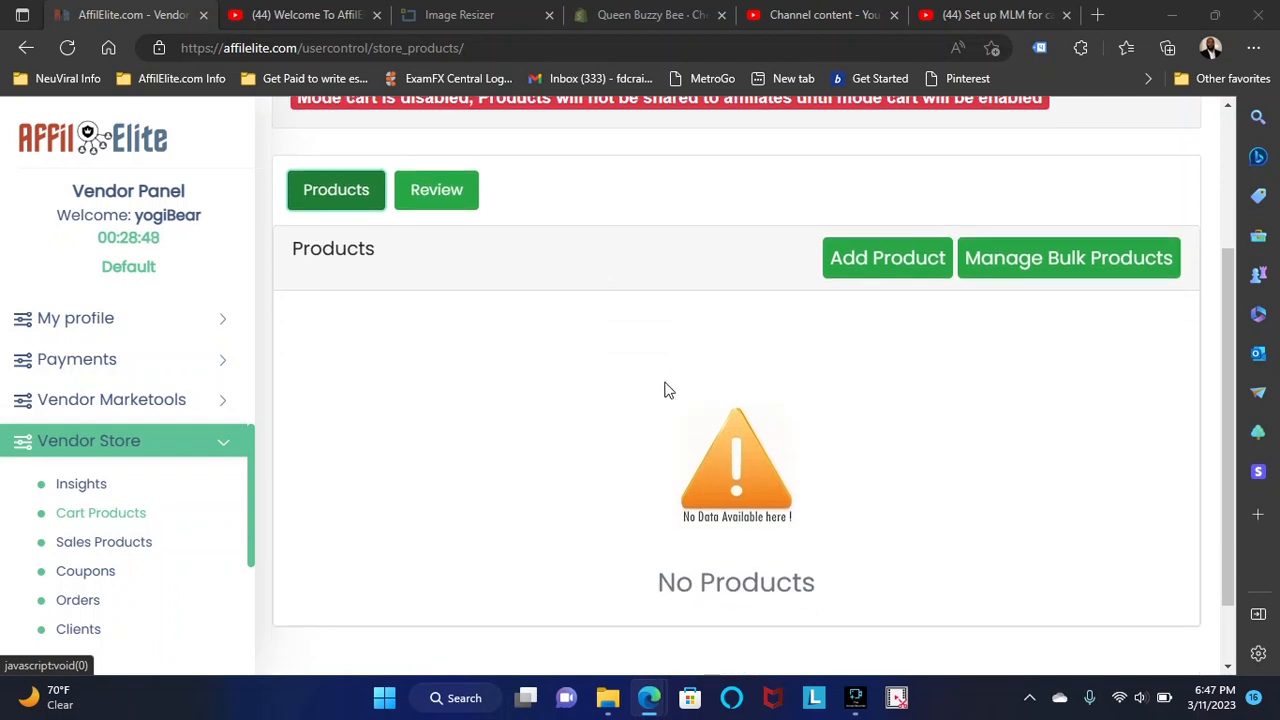
scroll(650, 396, "up", 1)
scroll(520, 415, "down", 2)
scroll(540, 404, "up", 2)
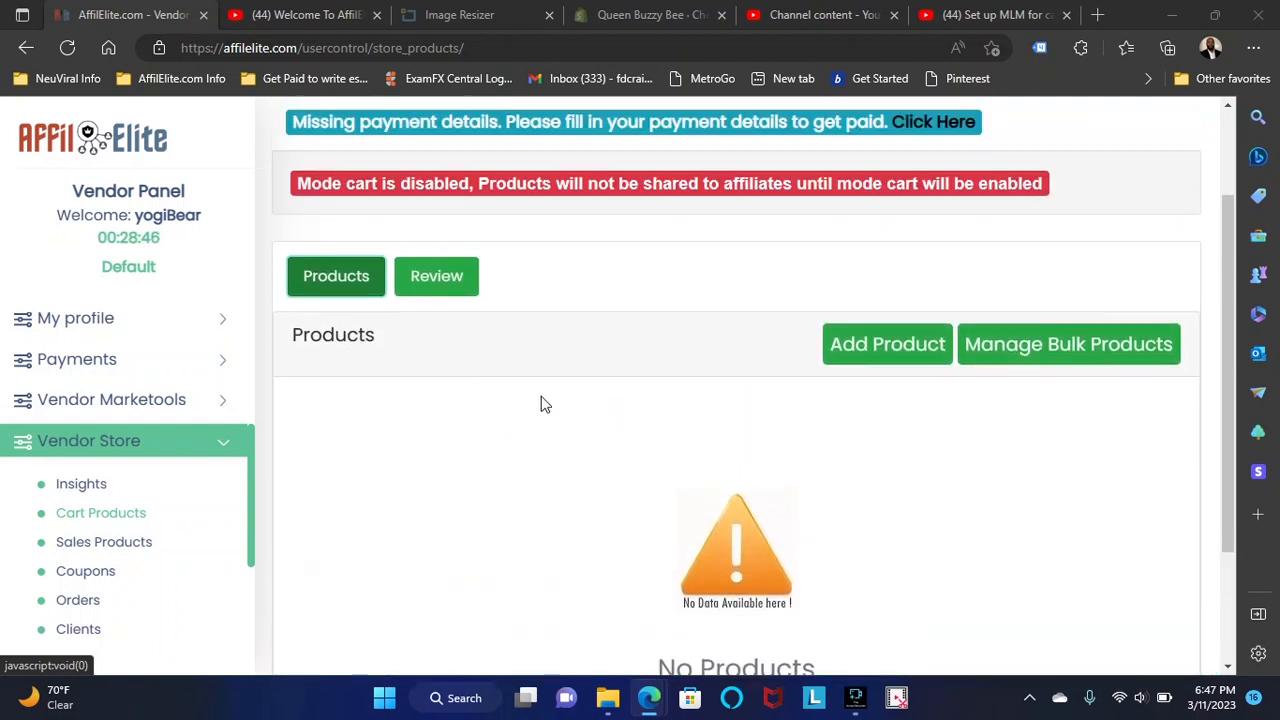
scroll(563, 354, "up", 2)
scroll(556, 388, "down", 1)
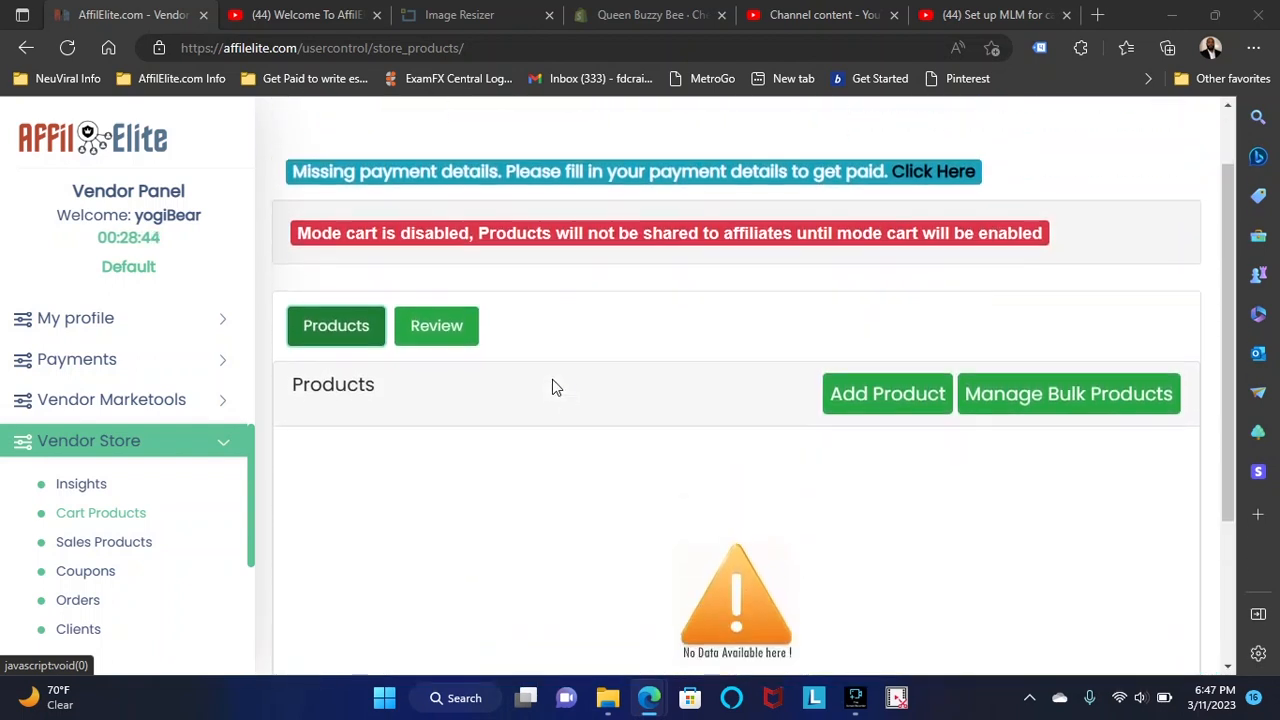
scroll(552, 388, "down", 1)
scroll(300, 460, "up", 2)
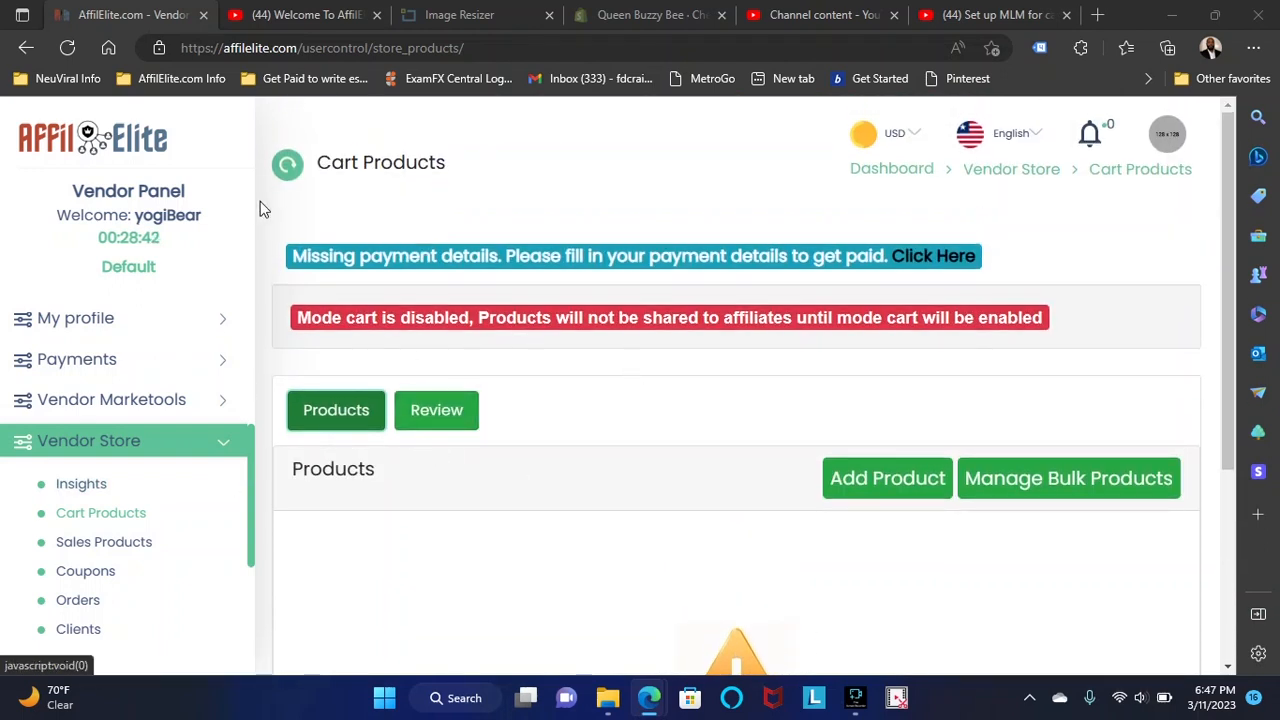
scroll(548, 254, "down", 2)
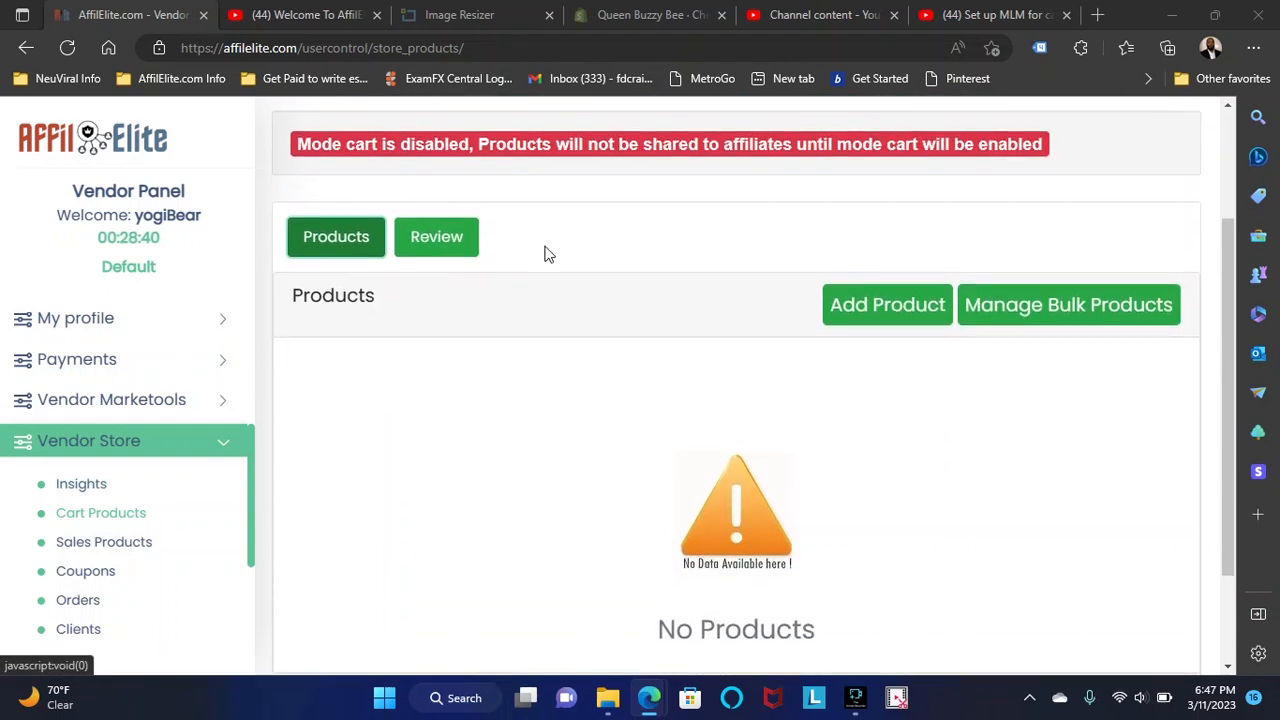
scroll(548, 254, "up", 1)
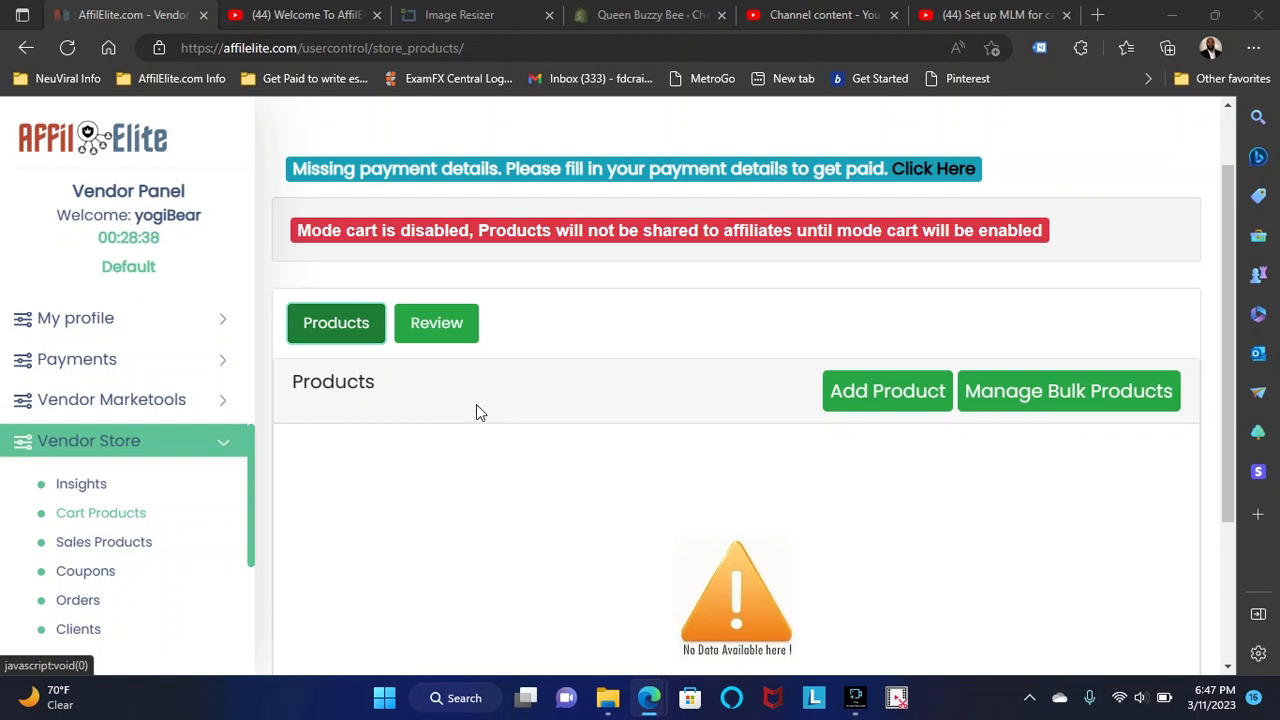
scroll(476, 410, "down", 1)
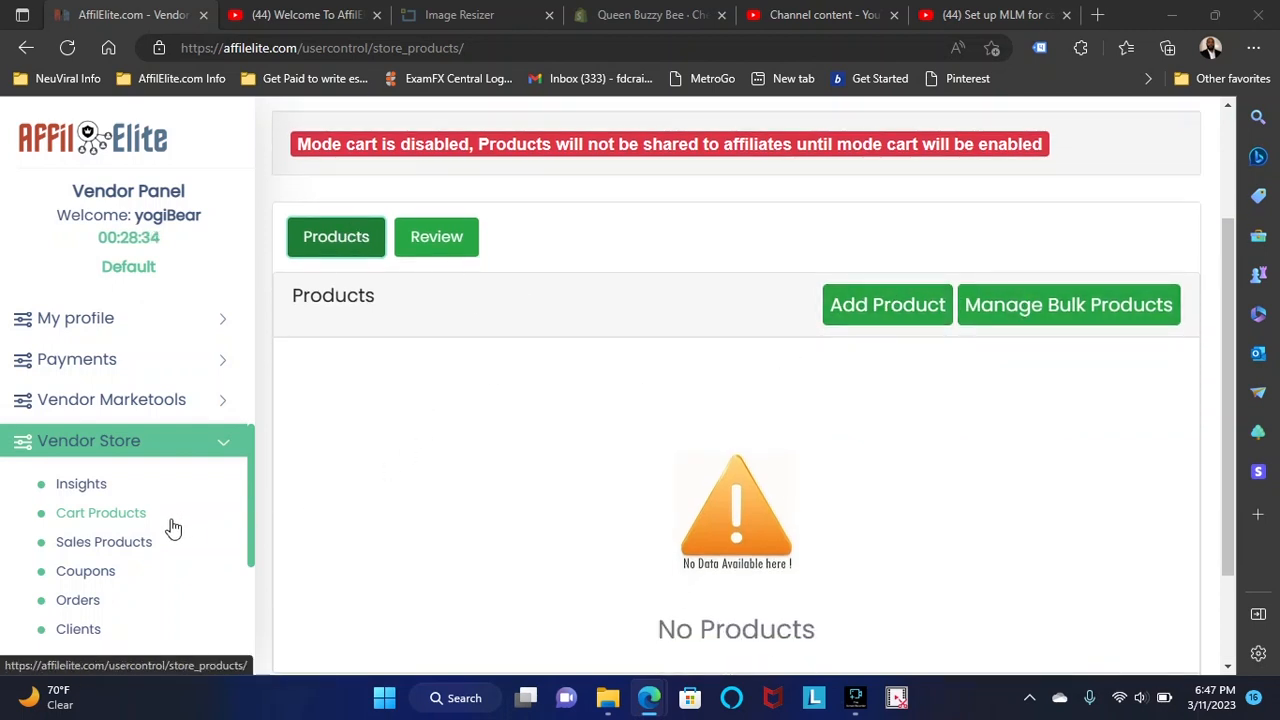
Step: Open the Vendor Store's Sales Products page and start a new sale page product
left_click(112, 550)
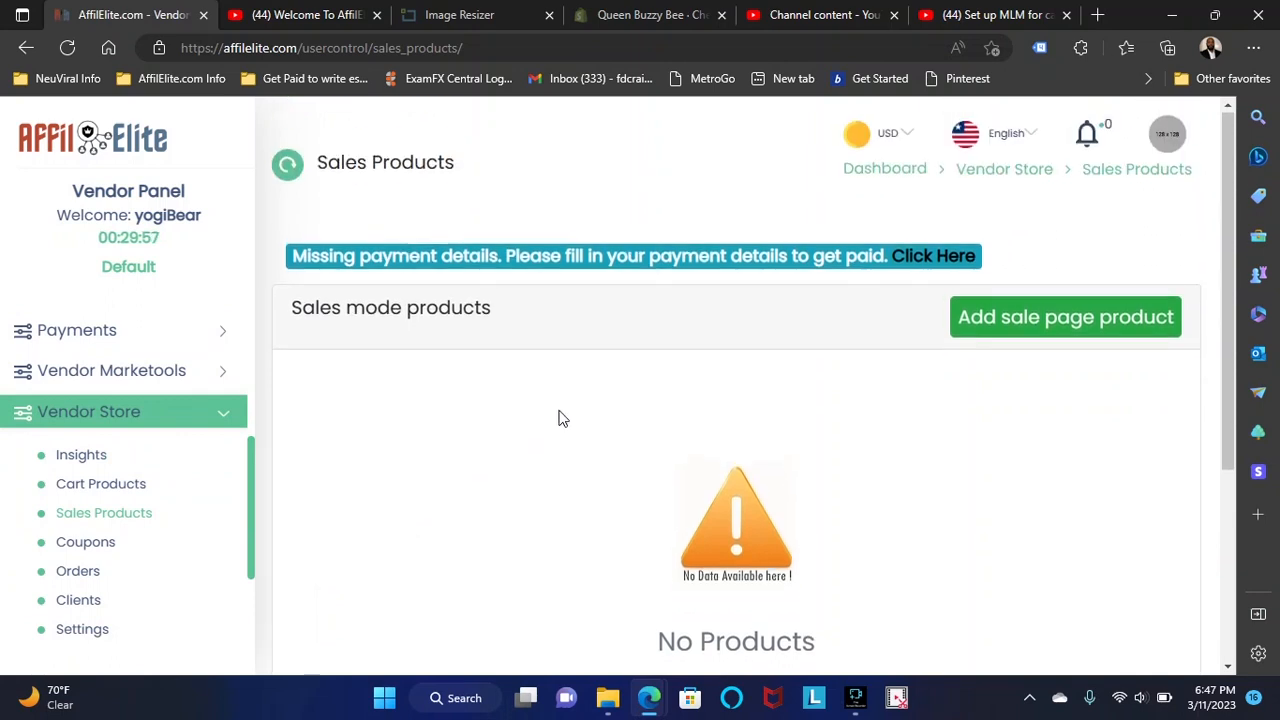
scroll(562, 420, "down", 1)
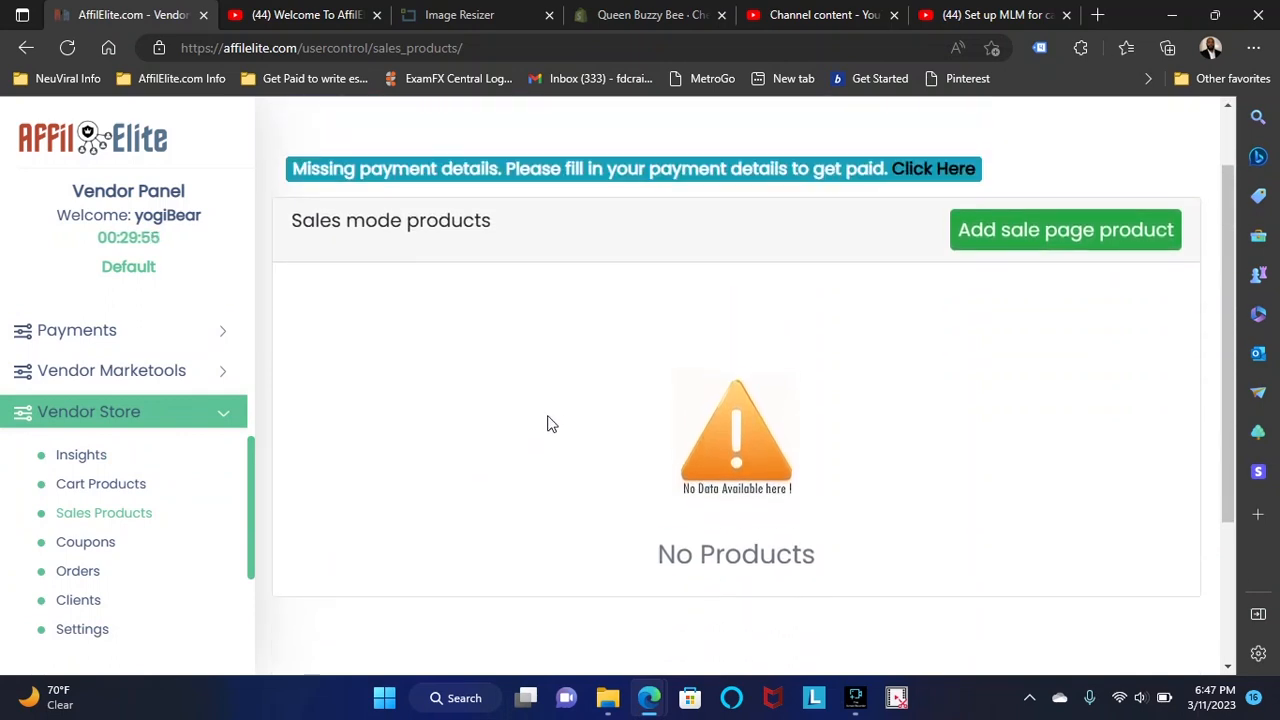
left_click(968, 229)
Step: Look through the new product form from the product details to the shipping, recursion and checkout sections
scroll(560, 316, "down", 1)
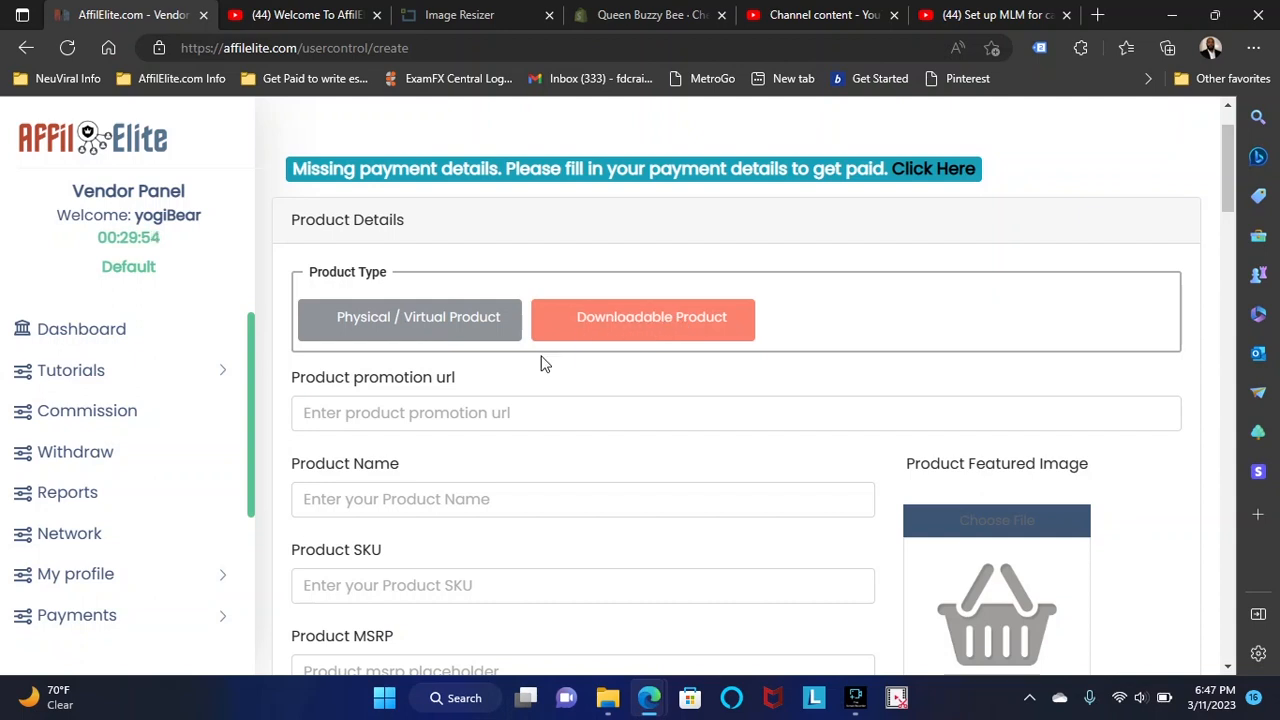
scroll(452, 393, "down", 1)
scroll(466, 357, "down", 4)
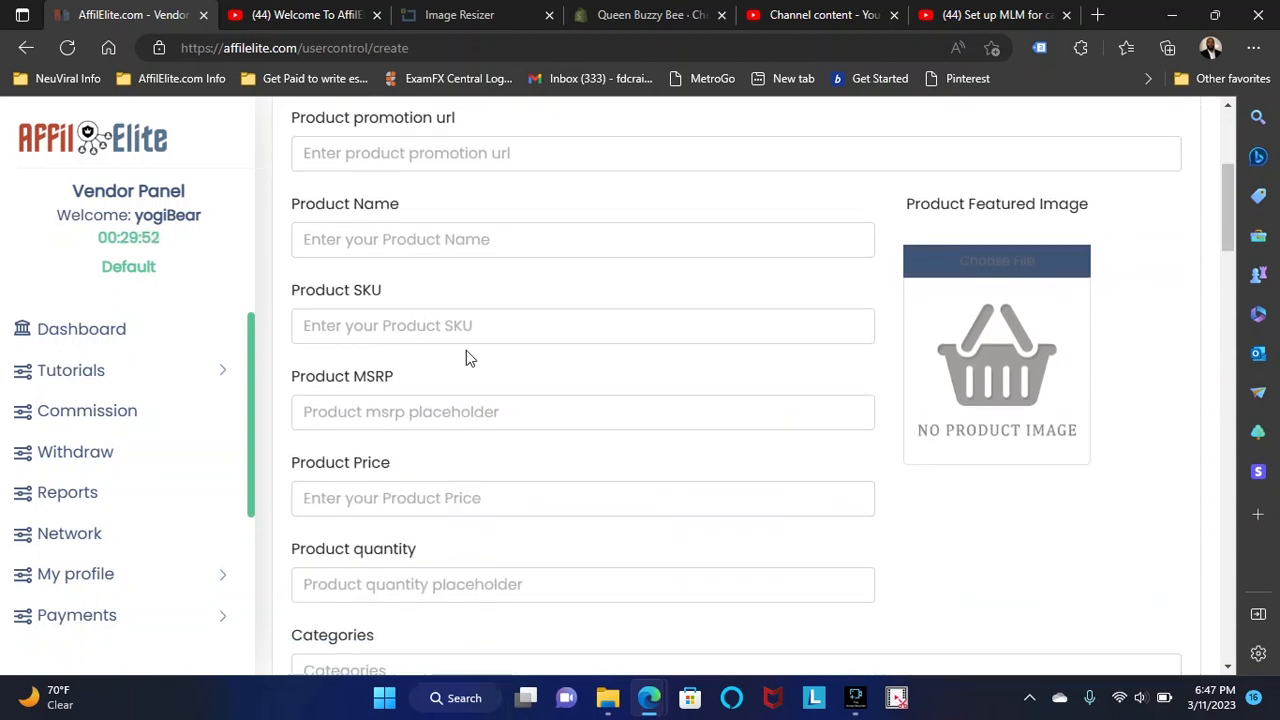
scroll(449, 374, "down", 3)
scroll(451, 370, "down", 5)
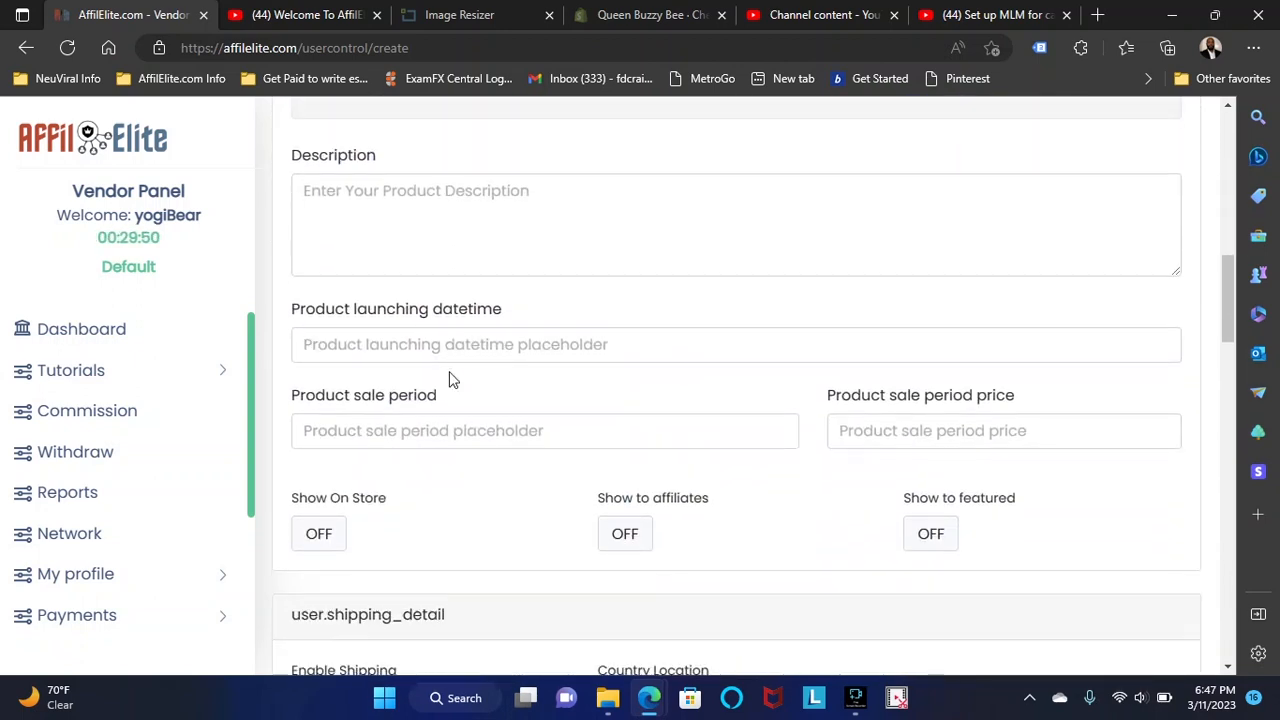
scroll(457, 477, "down", 1)
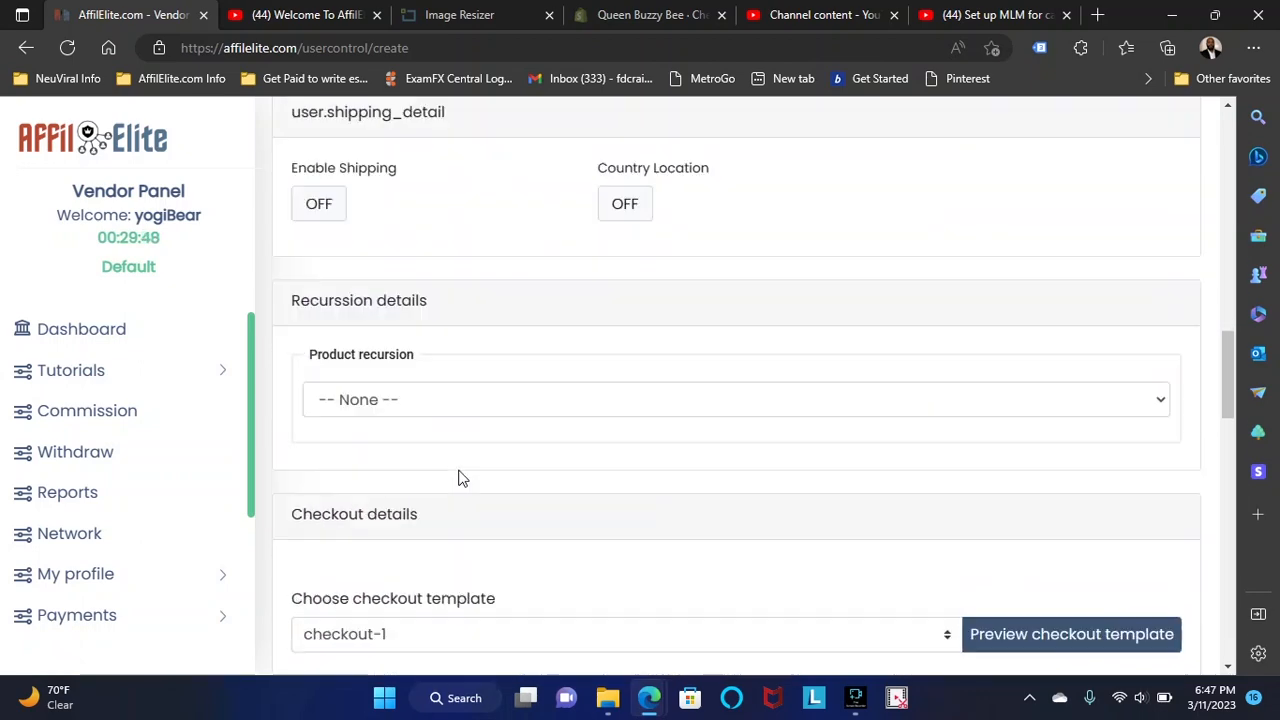
scroll(464, 470, "up", 12)
scroll(457, 457, "down", 2)
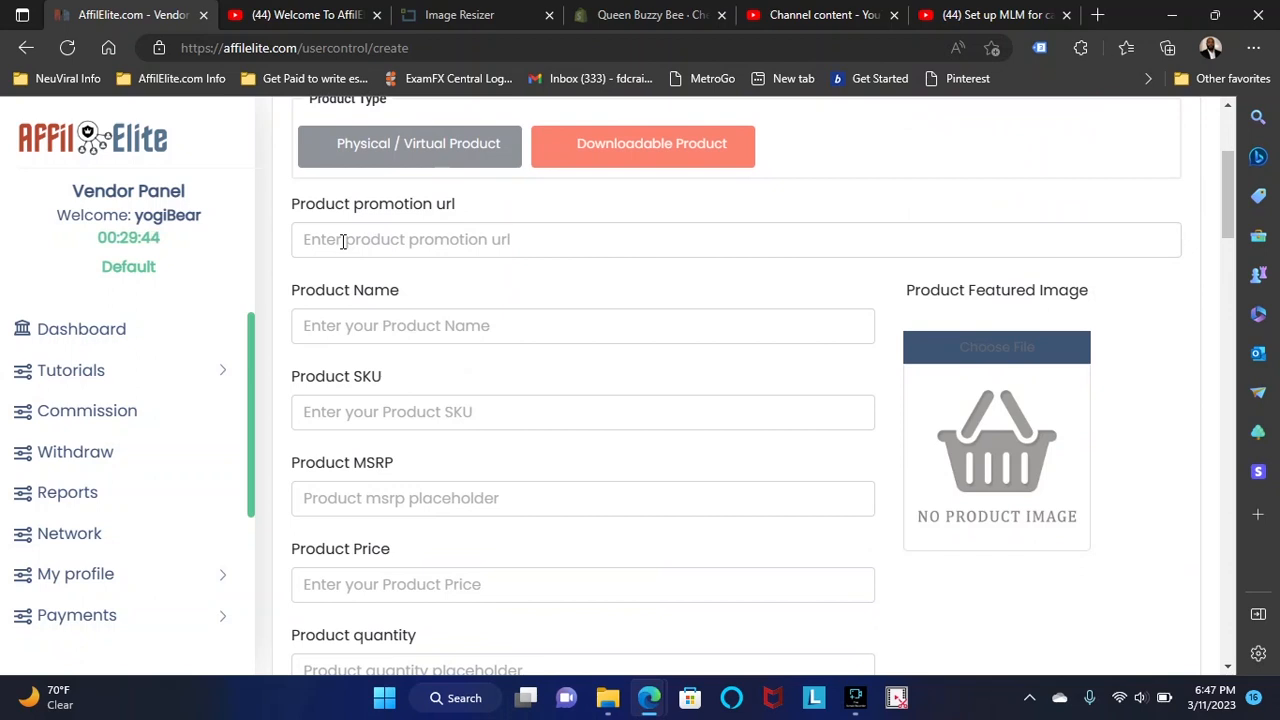
Step: Enter "lhiggear.com/product1040" as the product promotion URL
right_click(341, 241)
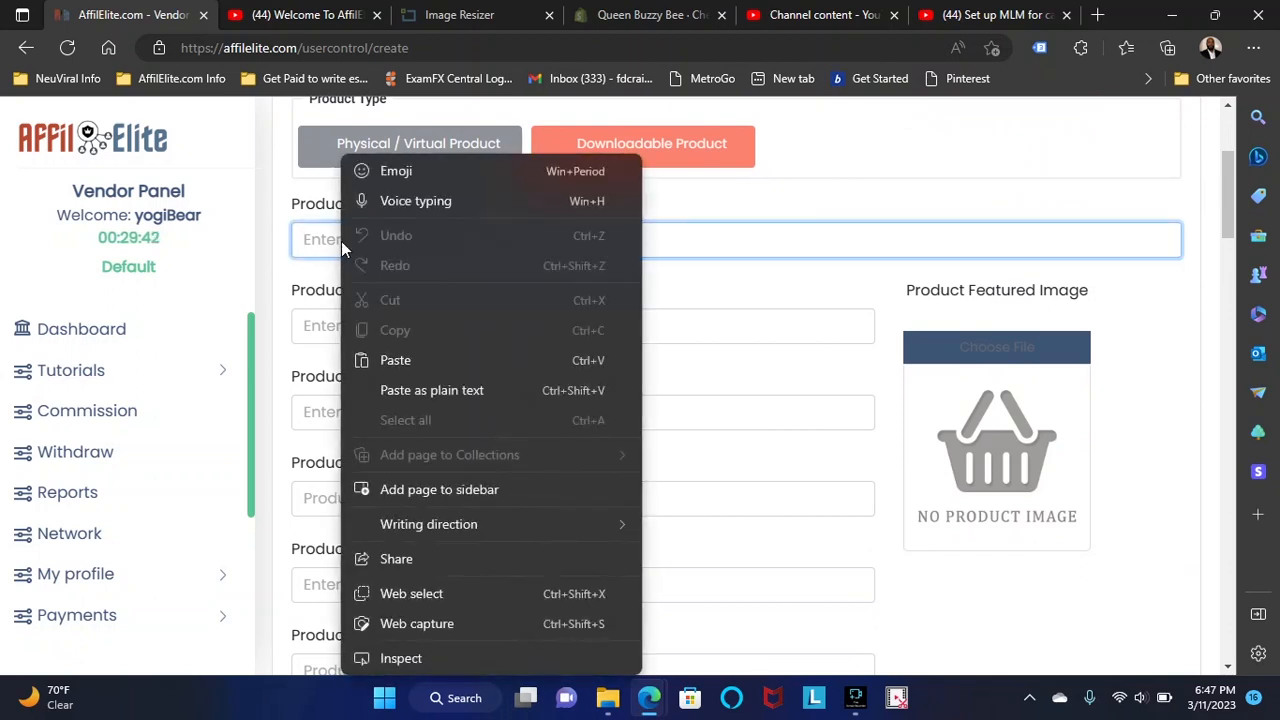
left_click(338, 243)
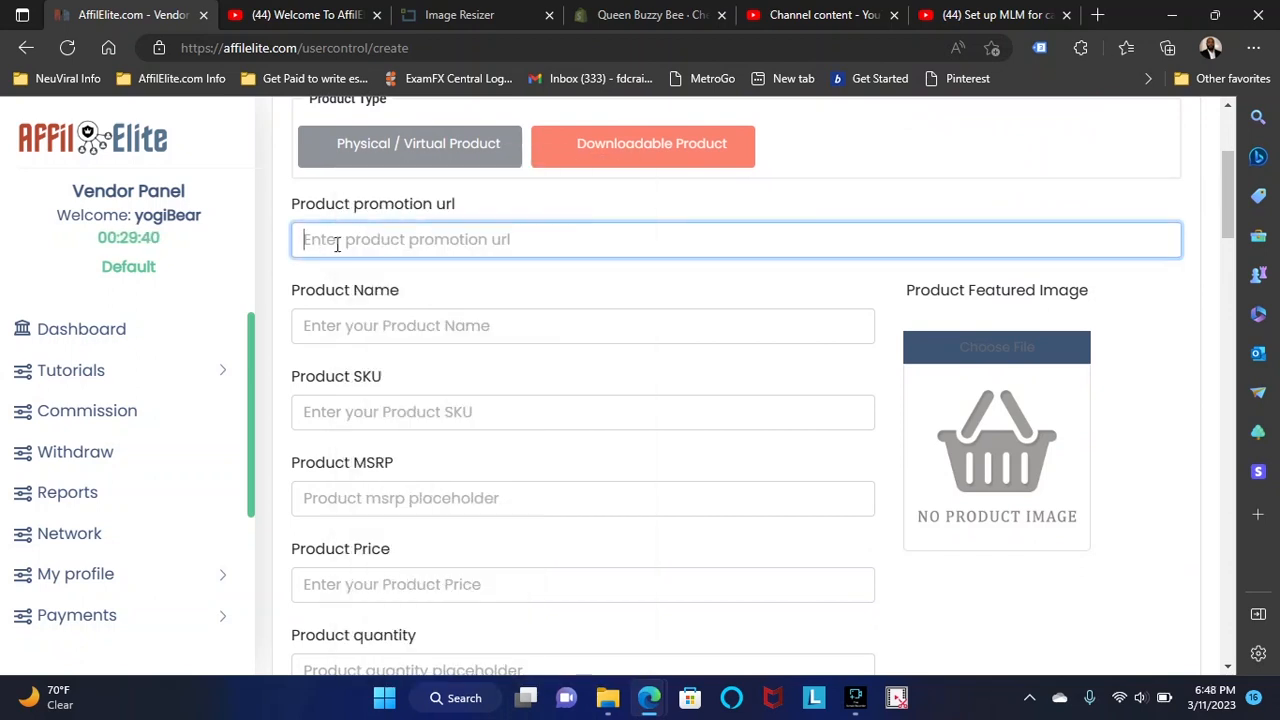
type("I")
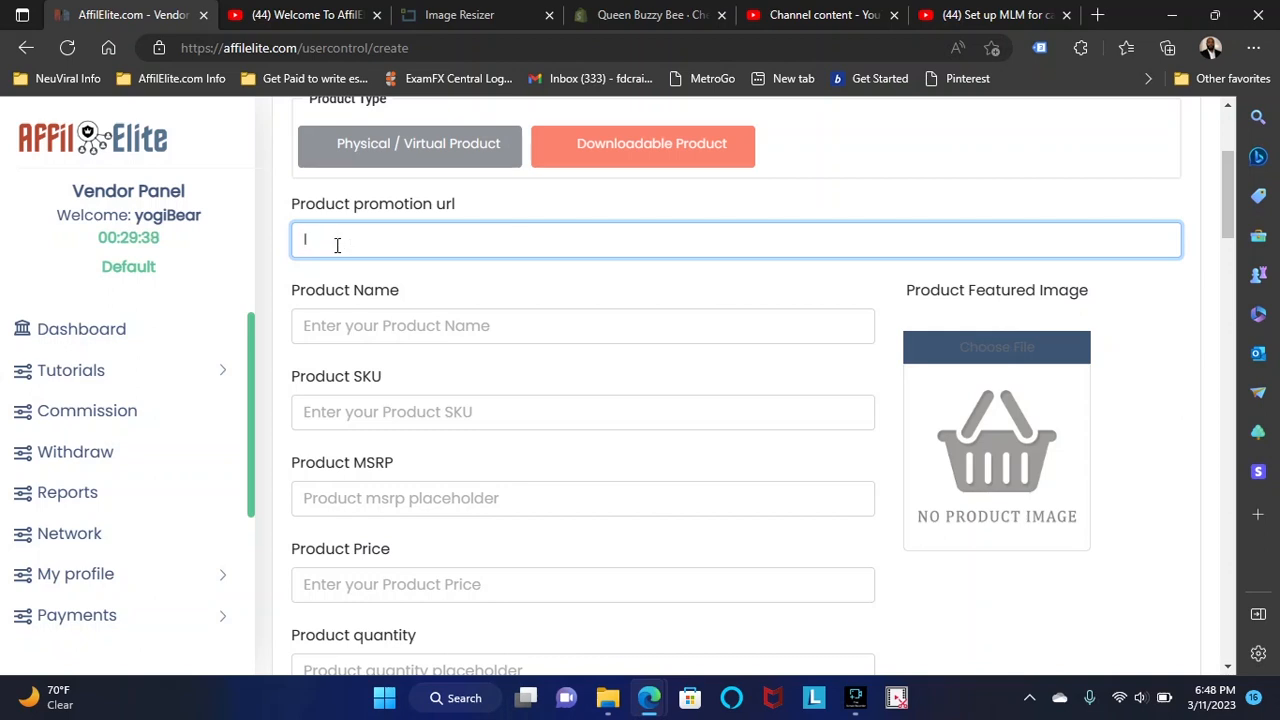
type("fhigh")
key("BackSpace")
key("BackSpace")
key("BackSpace")
key("BackSpace")
key("BackSpace")
type("higgear.com/prodi")
key("BackSpace")
type("uct")
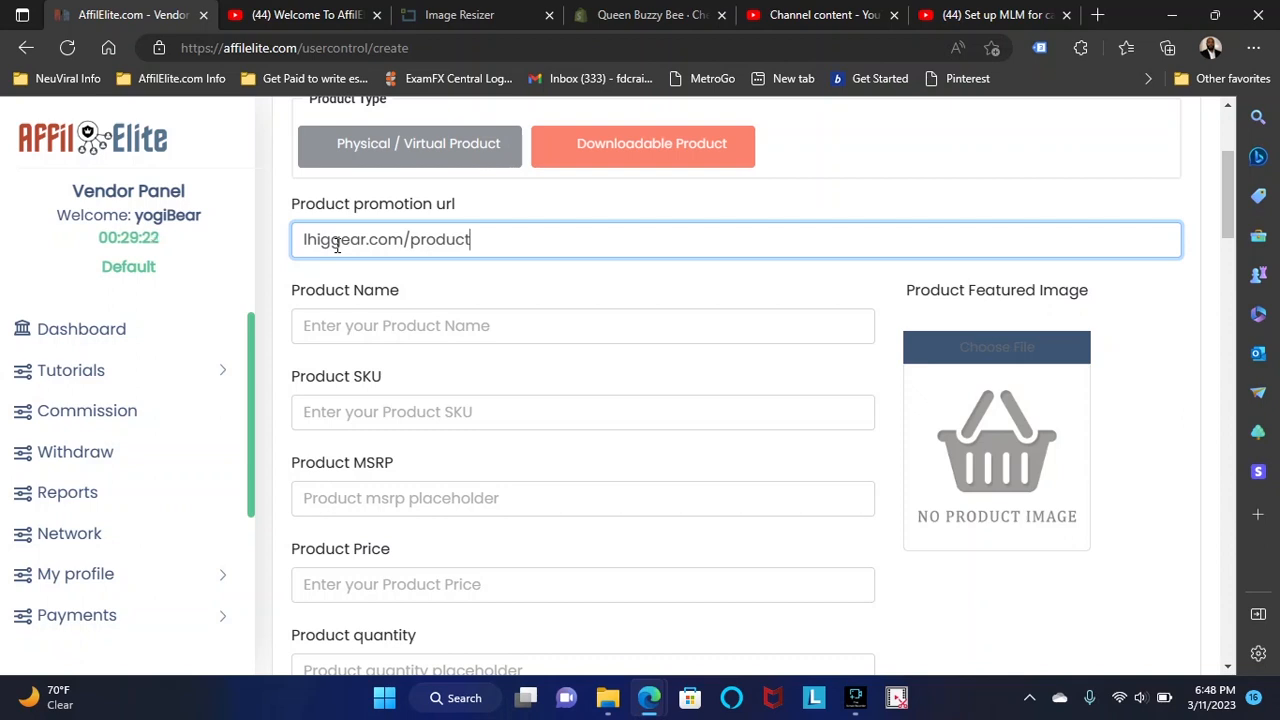
type("1040")
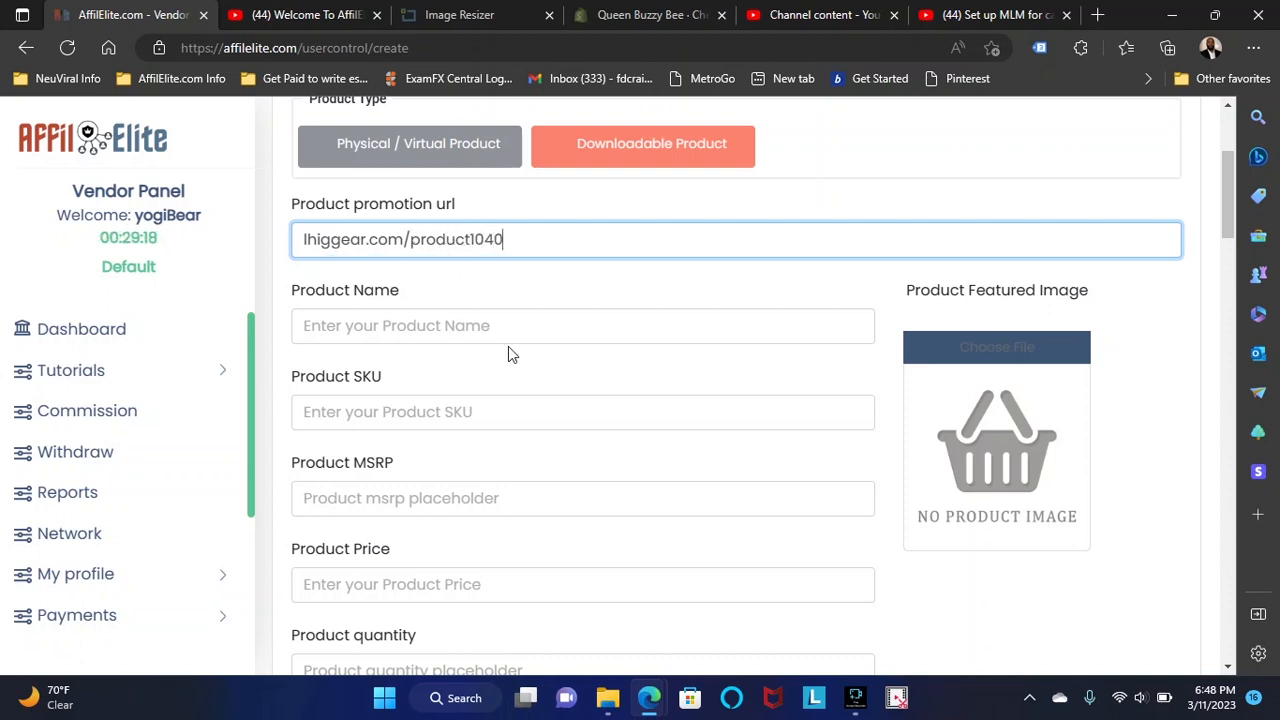
Step: Set the product name to "high flu gear 1"
left_click(338, 326)
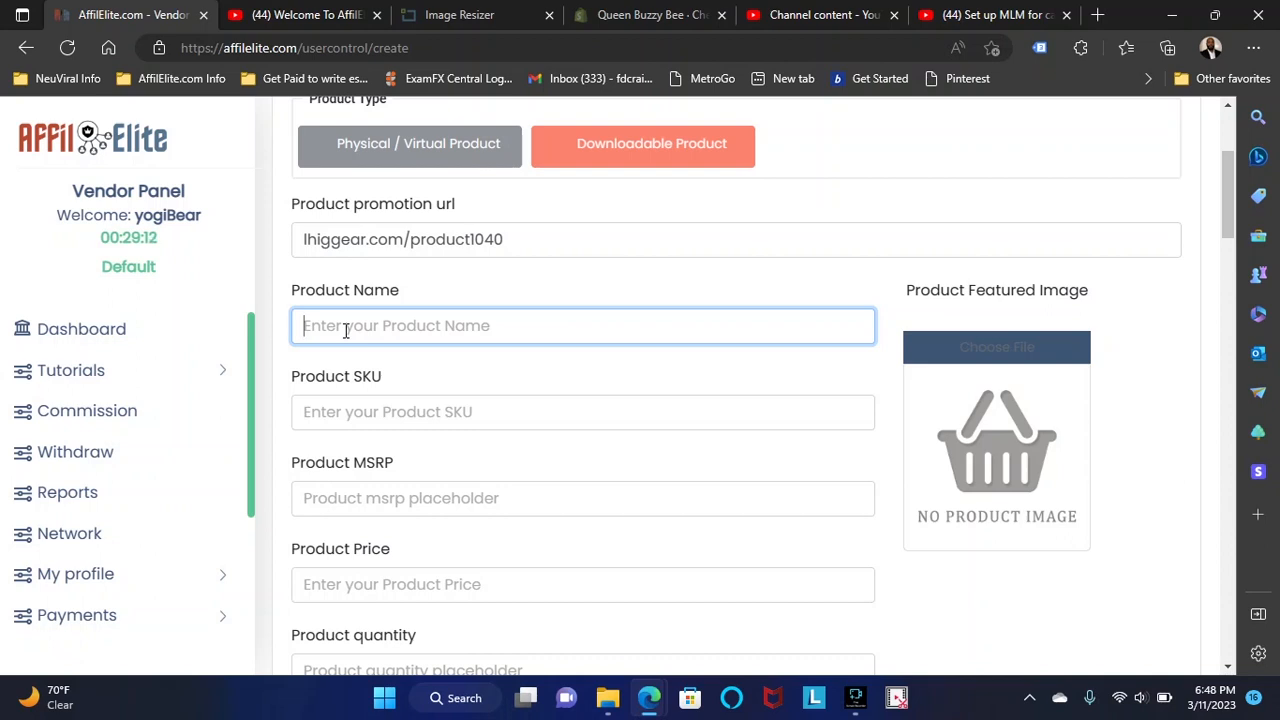
type("hig")
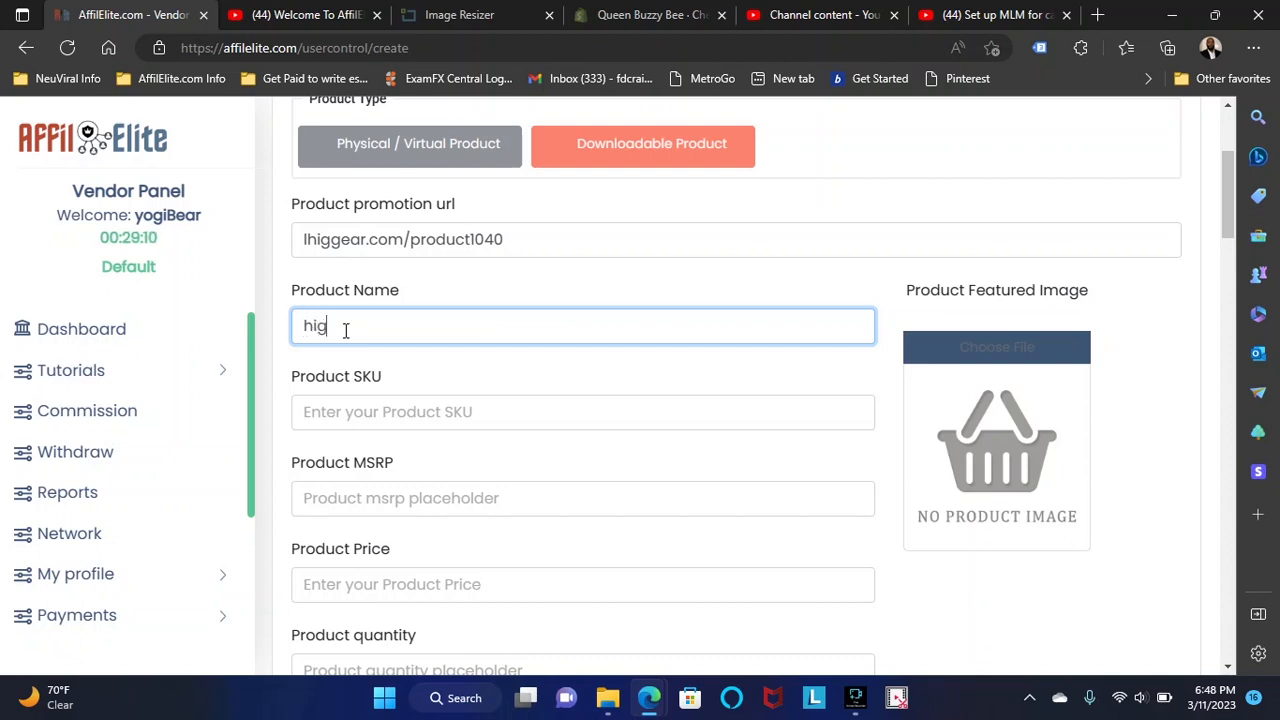
type("h fu gear 1")
Step: Enter 000001 as the product SKU
left_click(347, 413)
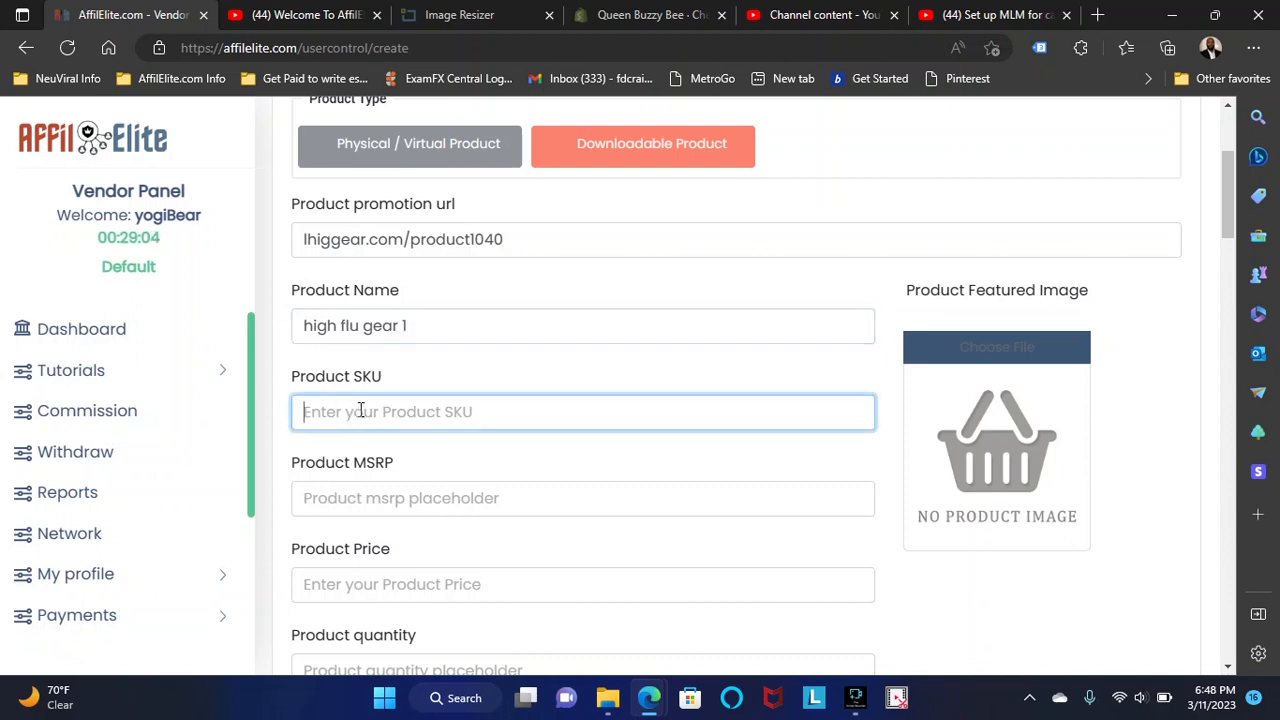
type("000001")
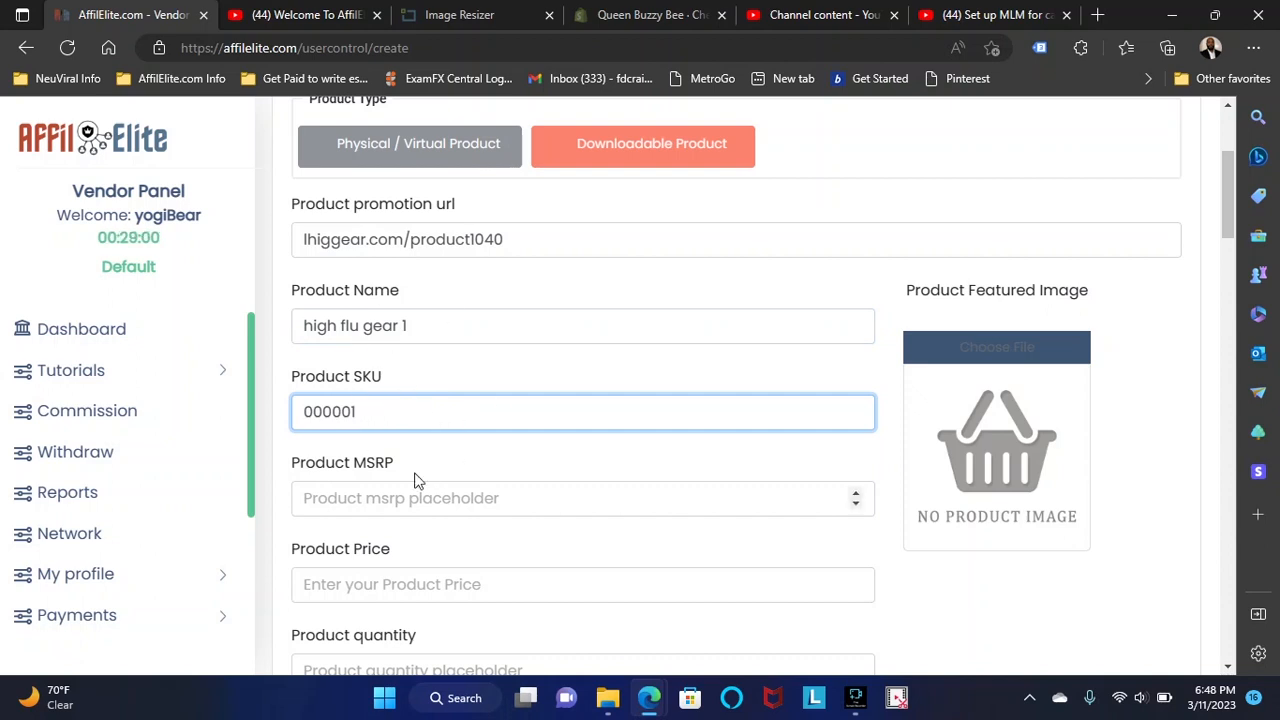
scroll(401, 380, "down", 1)
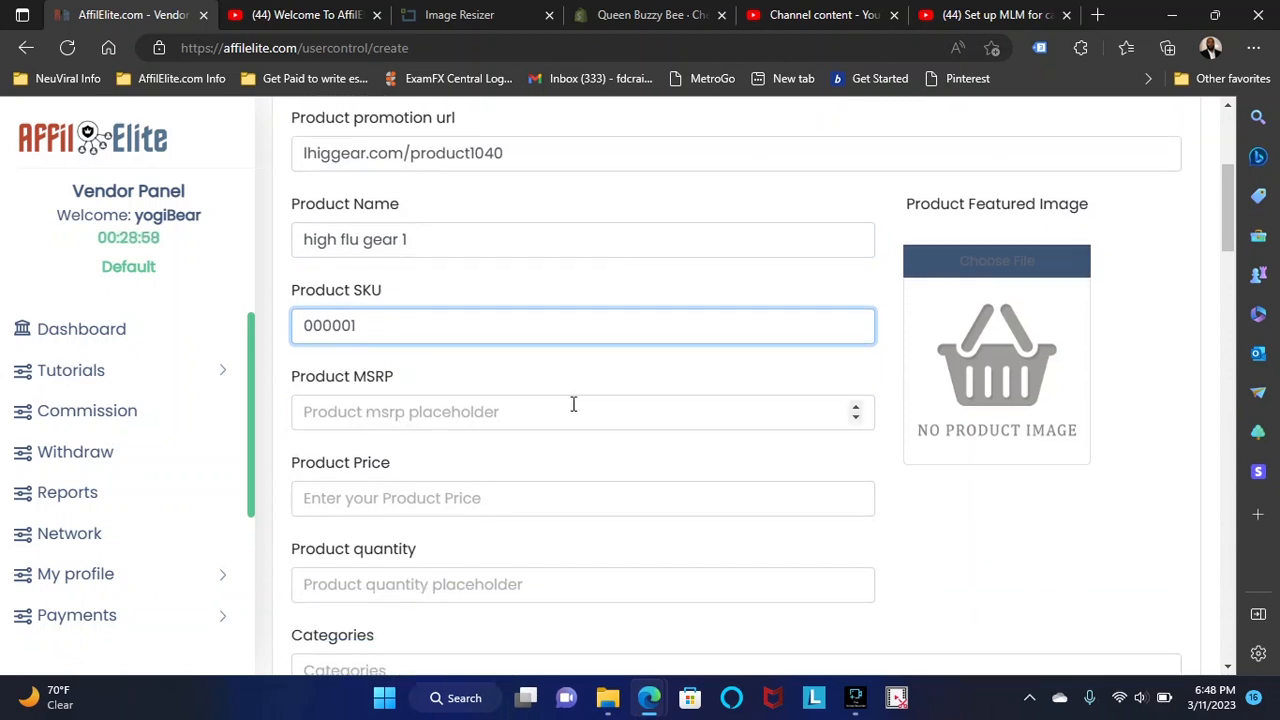
Step: Set the product MSRP to 50 and the product price to 35
left_click(362, 421)
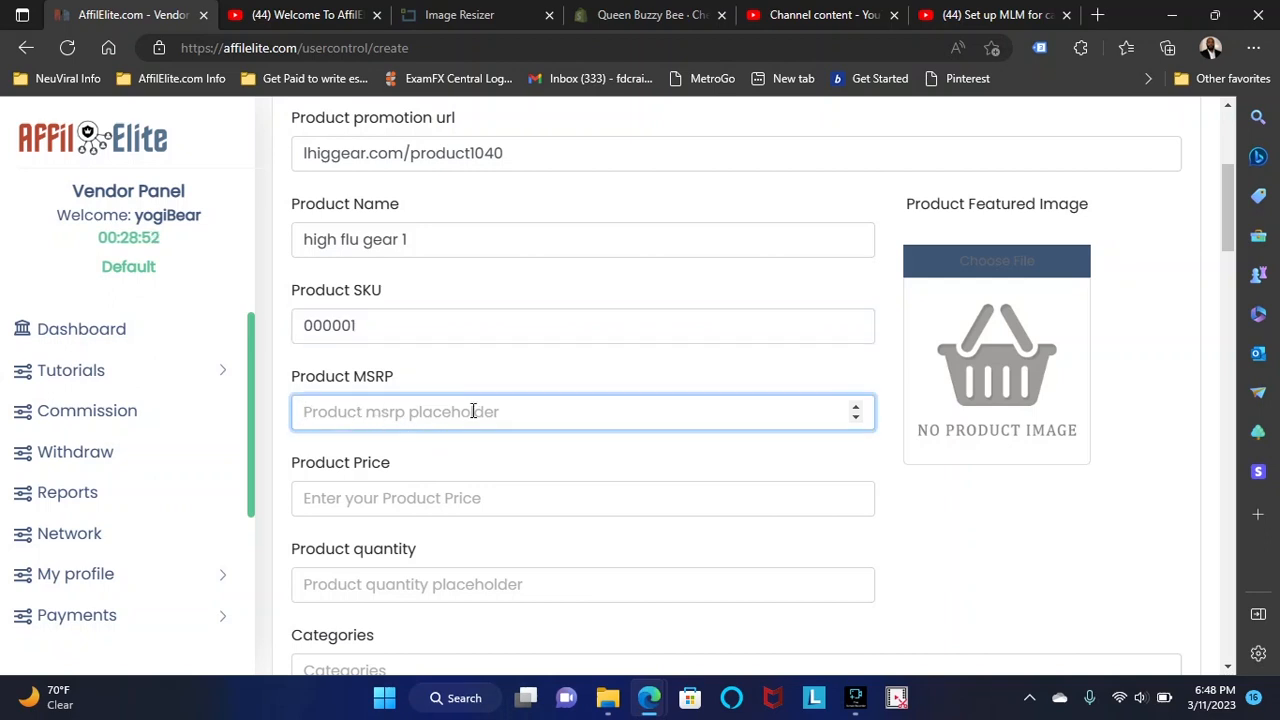
type("50")
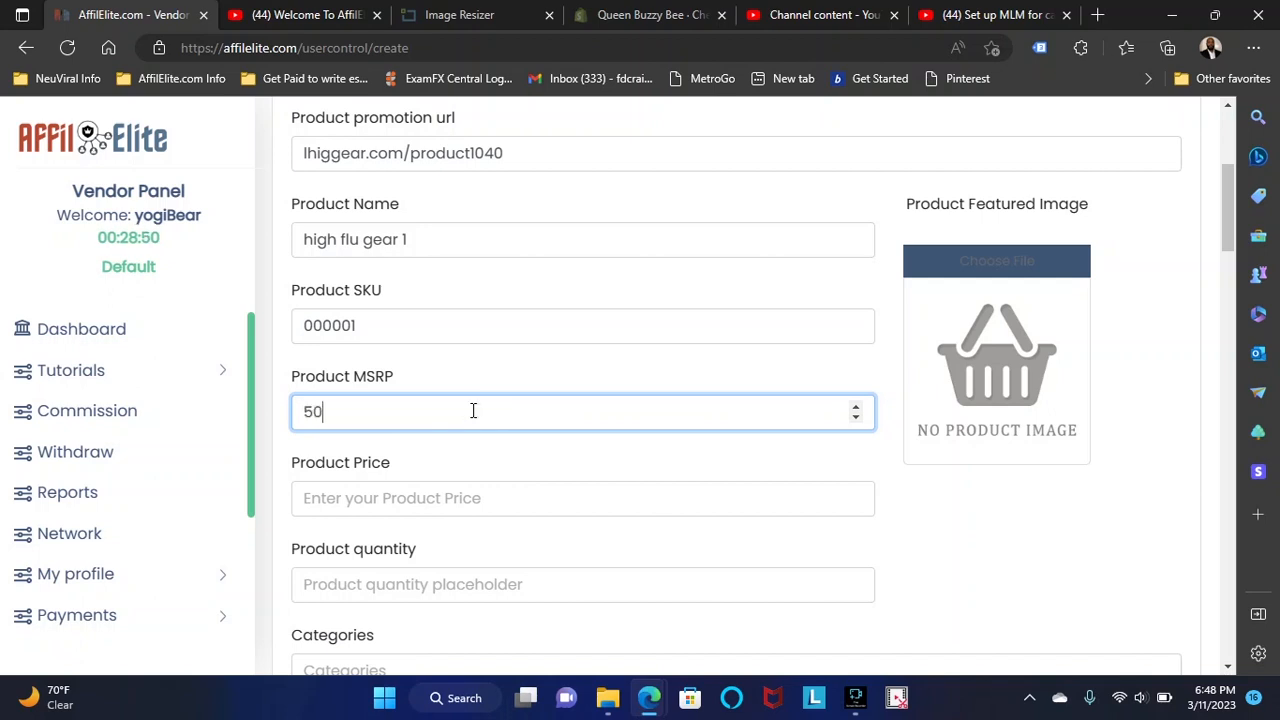
scroll(473, 411, "down", 2)
left_click(343, 325)
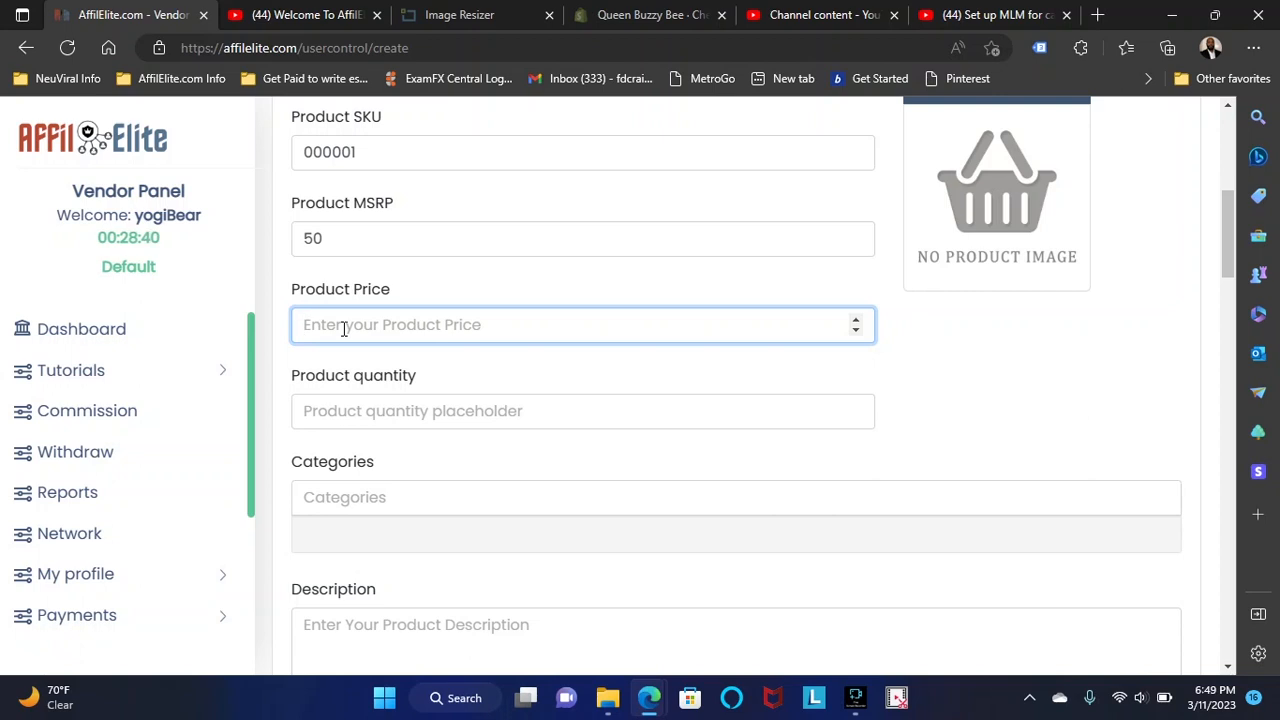
type("35")
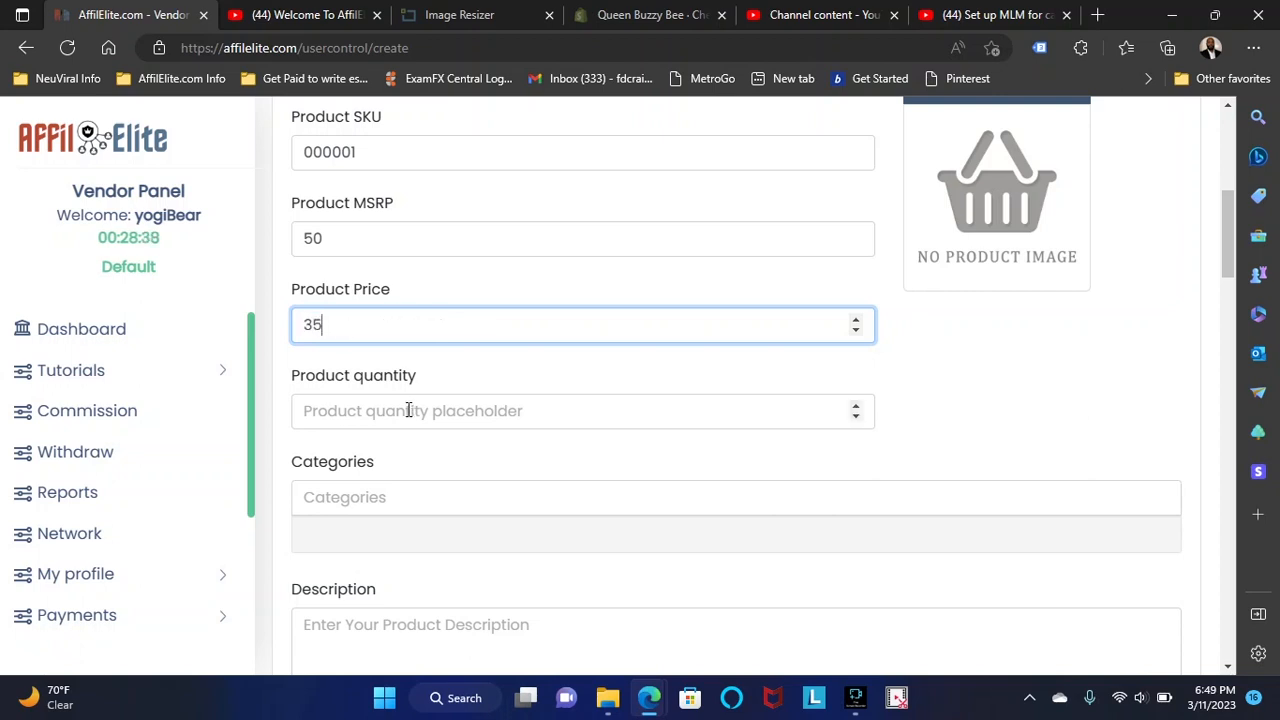
Step: Leave the product quantity empty and enter "fly higher with our gear" as the product description
left_click(408, 420)
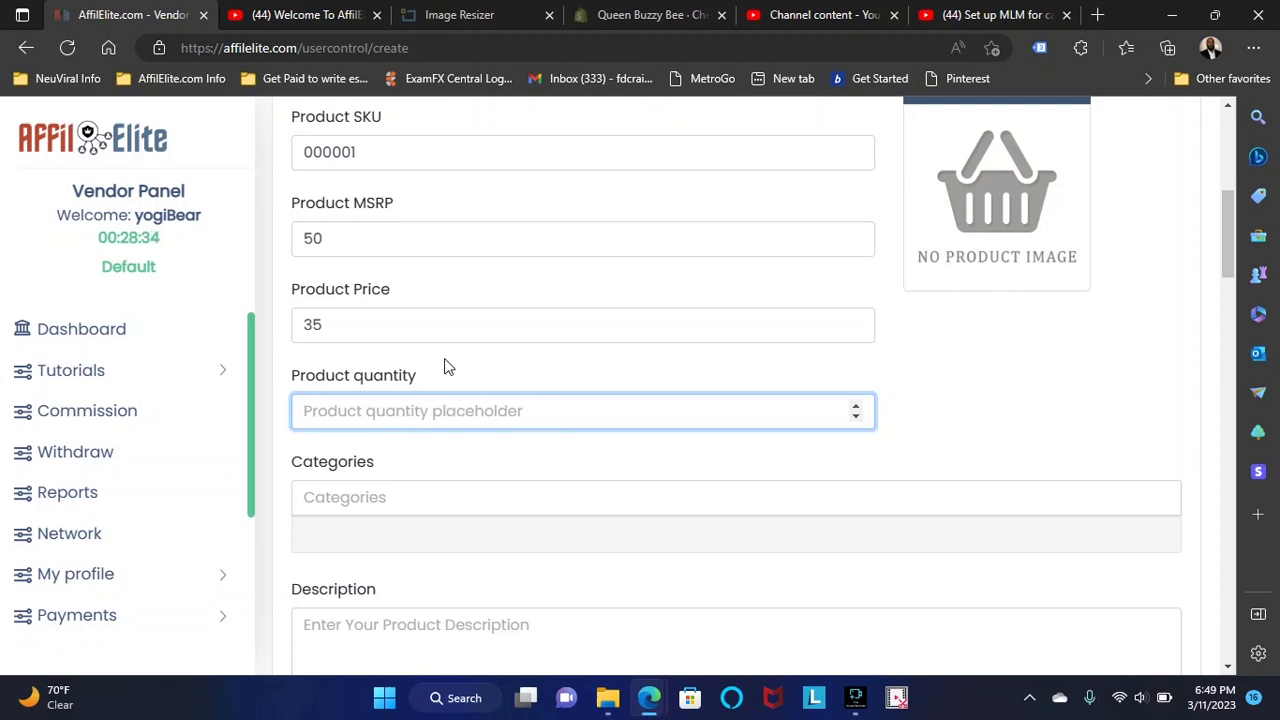
scroll(442, 370, "down", 1)
scroll(440, 376, "down", 2)
scroll(432, 385, "down", 1)
scroll(429, 390, "up", 1)
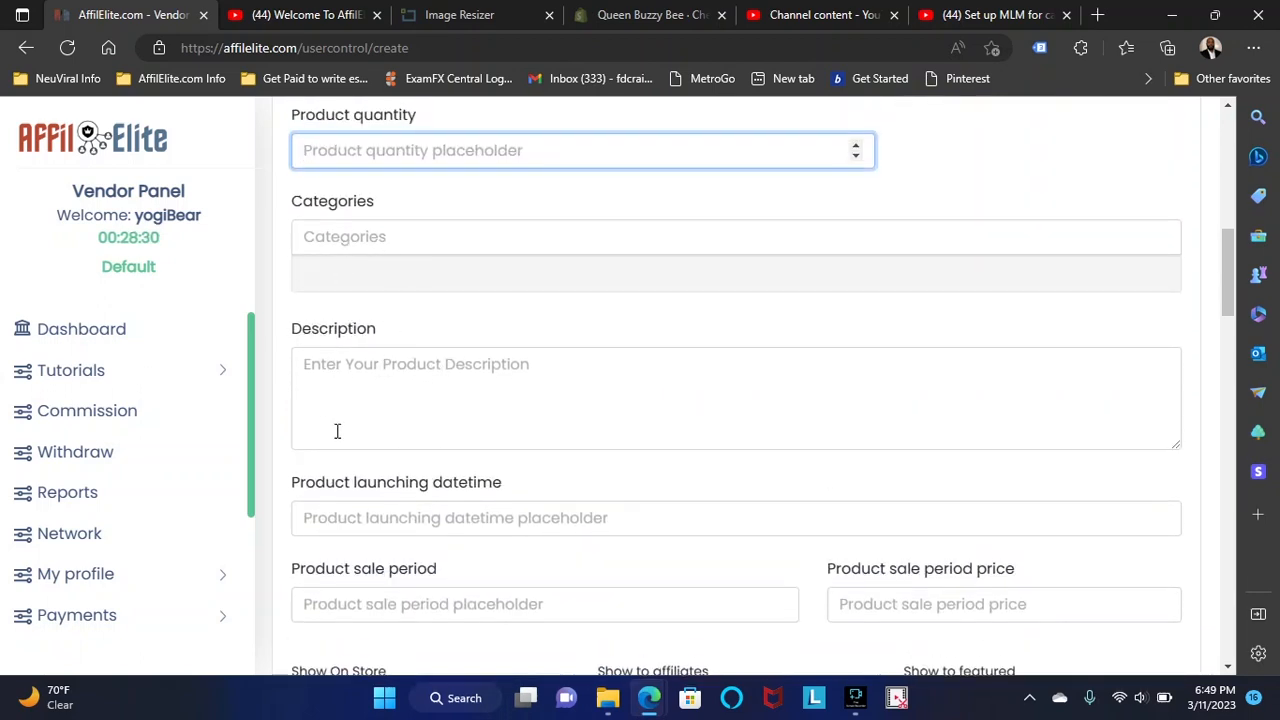
left_click(337, 368)
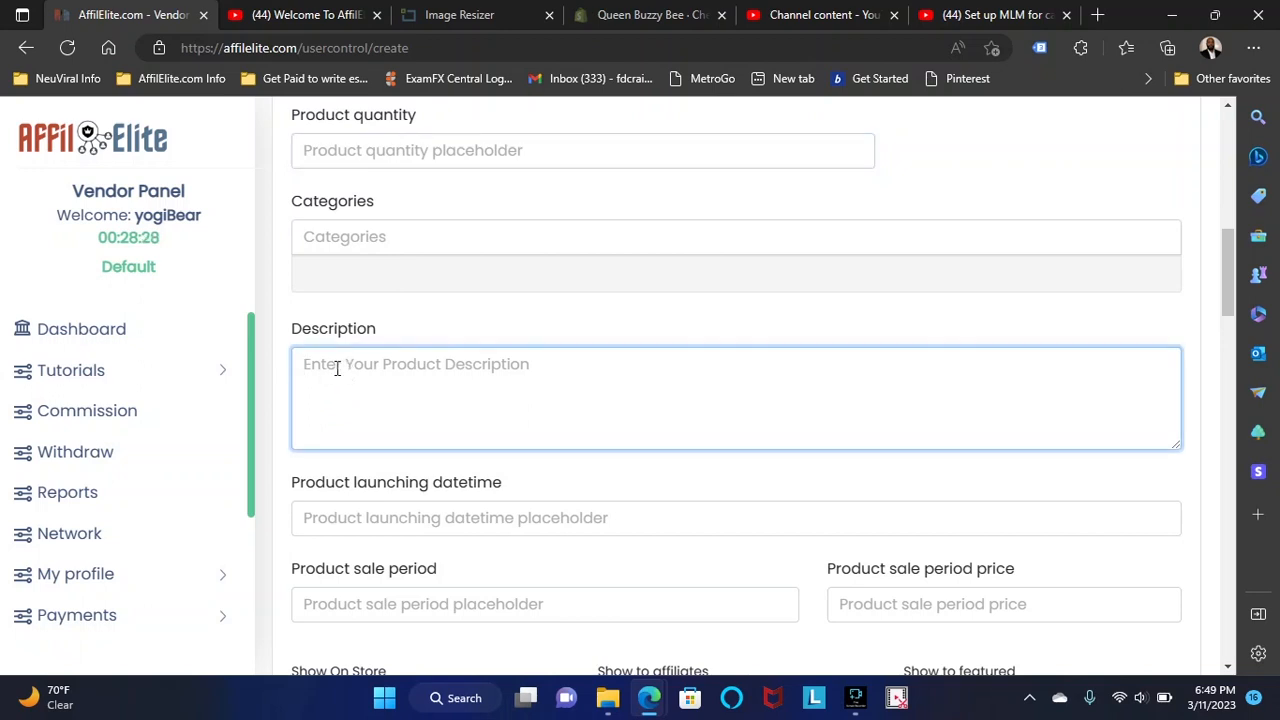
type("fly ")
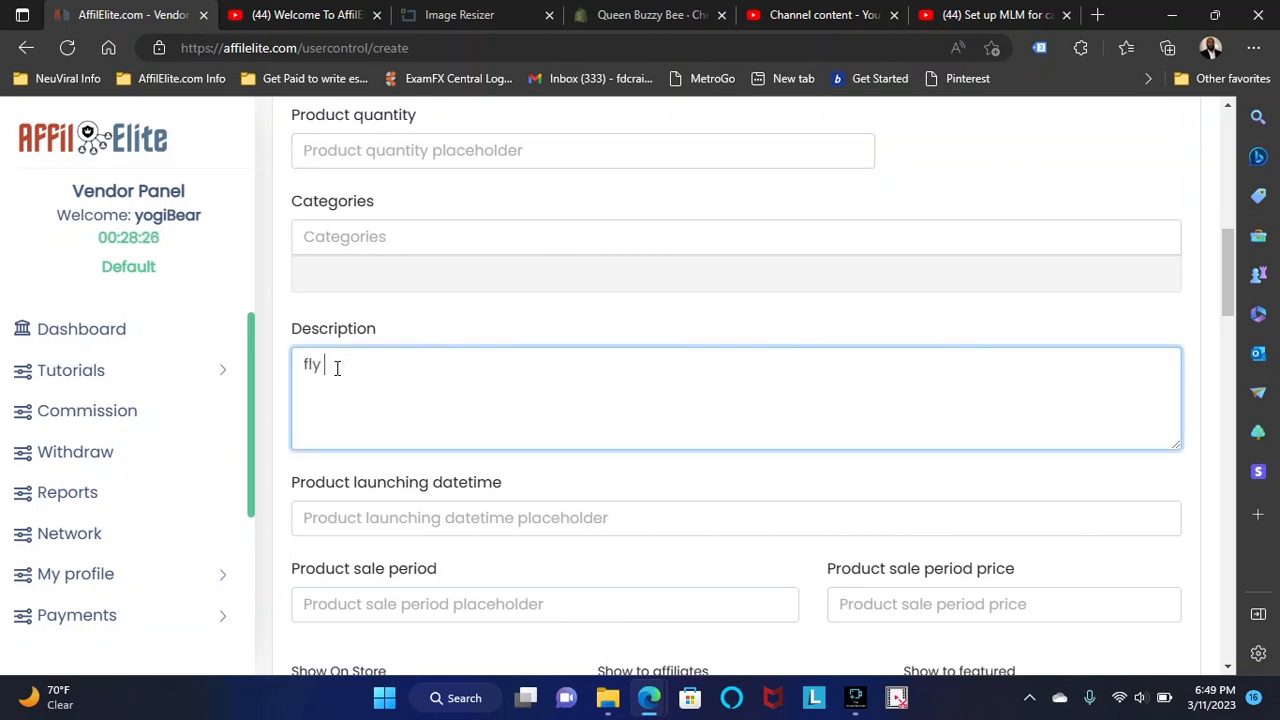
type("higher wiht")
key("BackSpace")
key("BackSpace")
key("BackSpace")
type("th our gear")
Step: Turn on Show On Store, Show to affiliates and Show to featured for the product
scroll(337, 368, "down", 3)
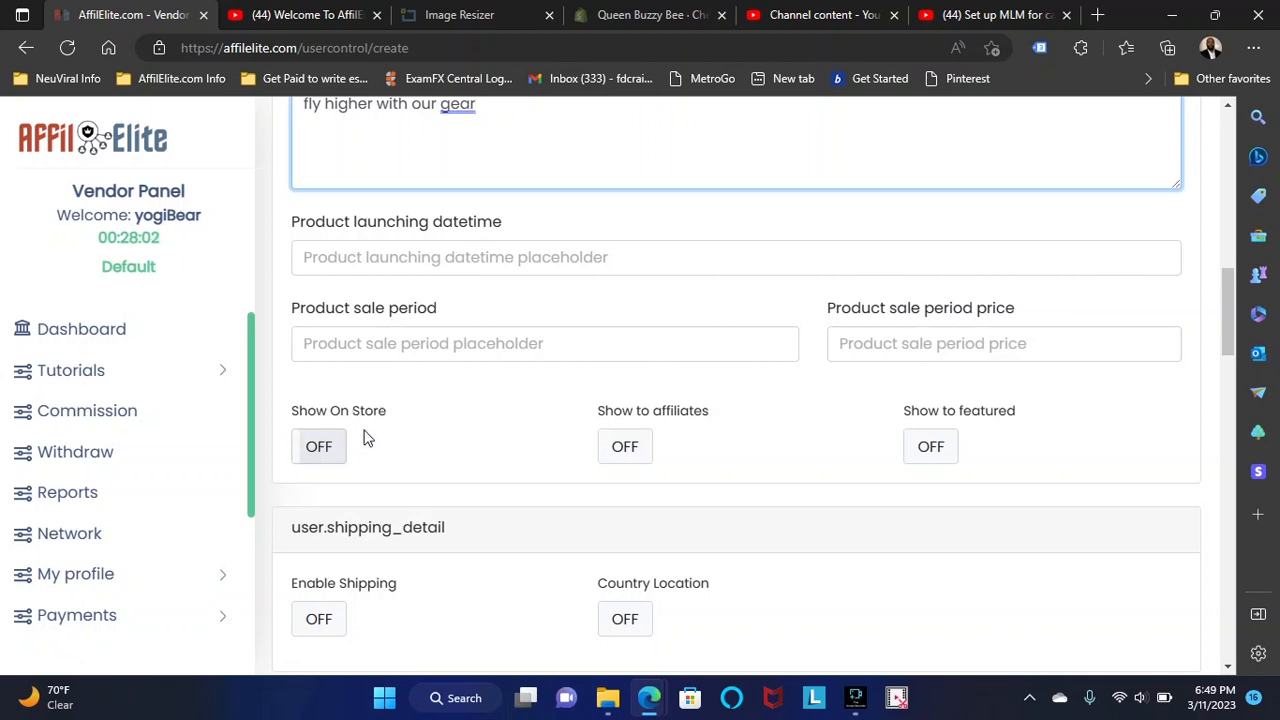
left_click(330, 448)
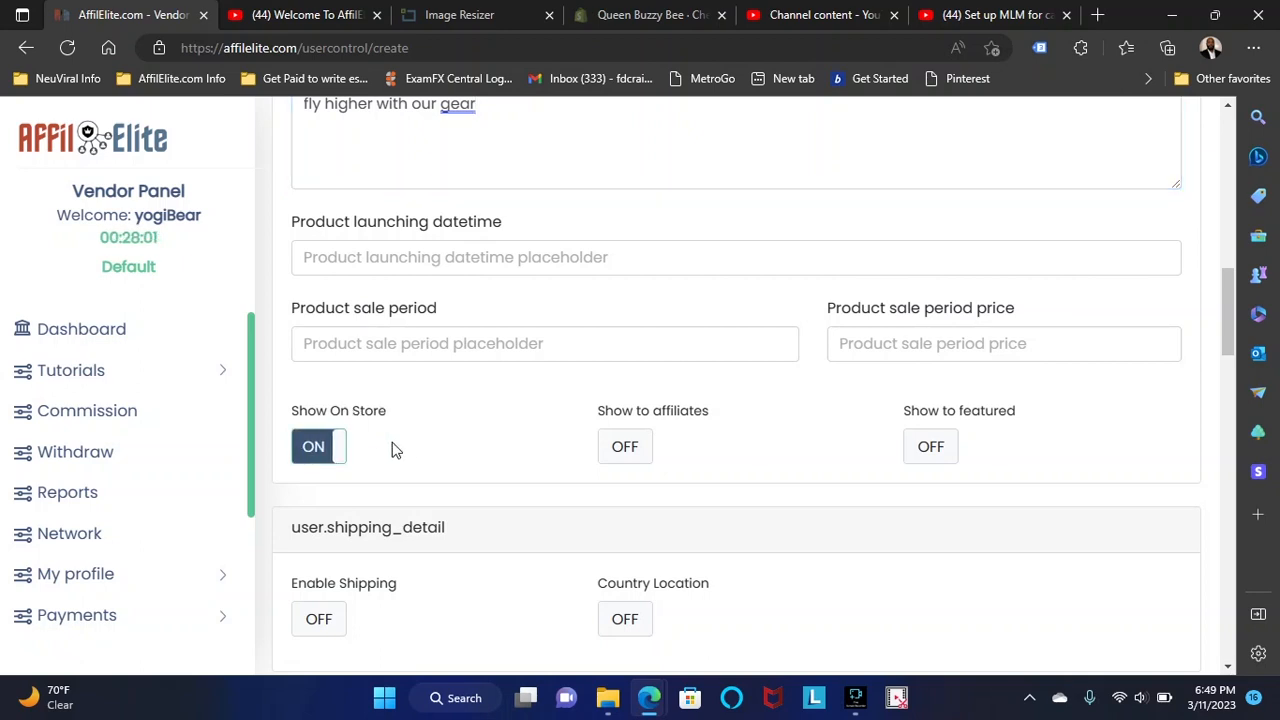
left_click(629, 448)
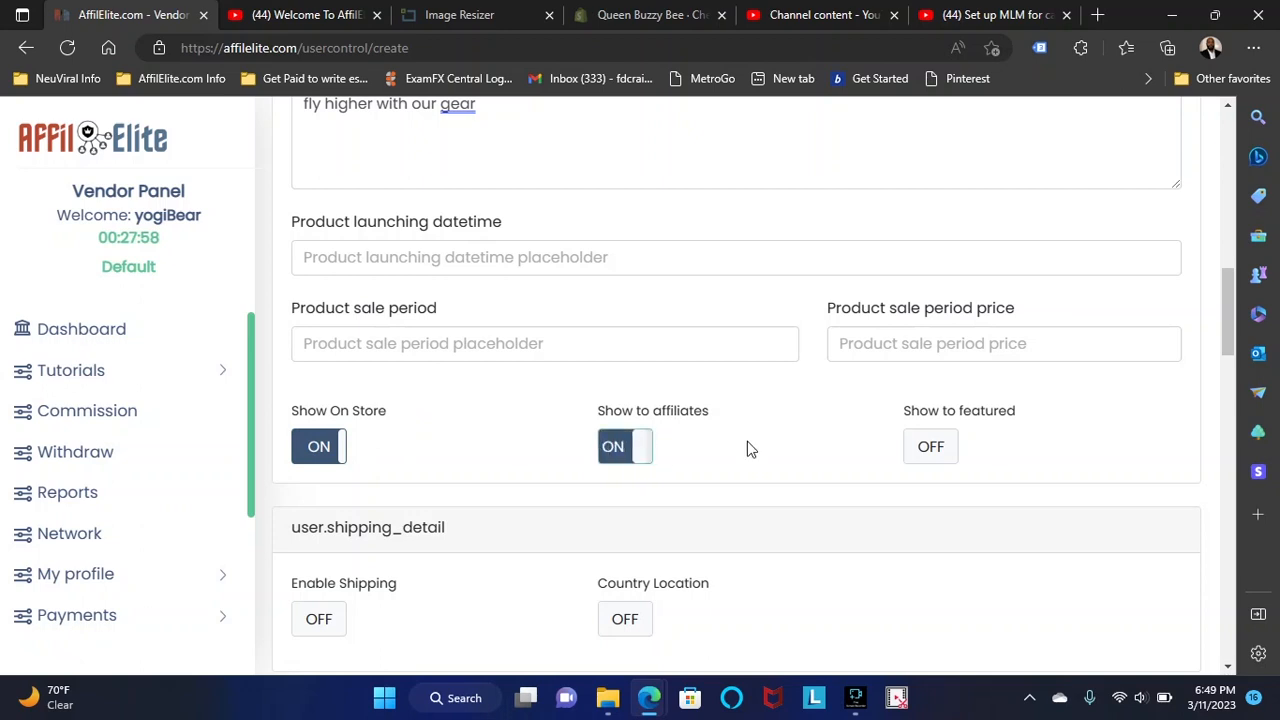
left_click(952, 449)
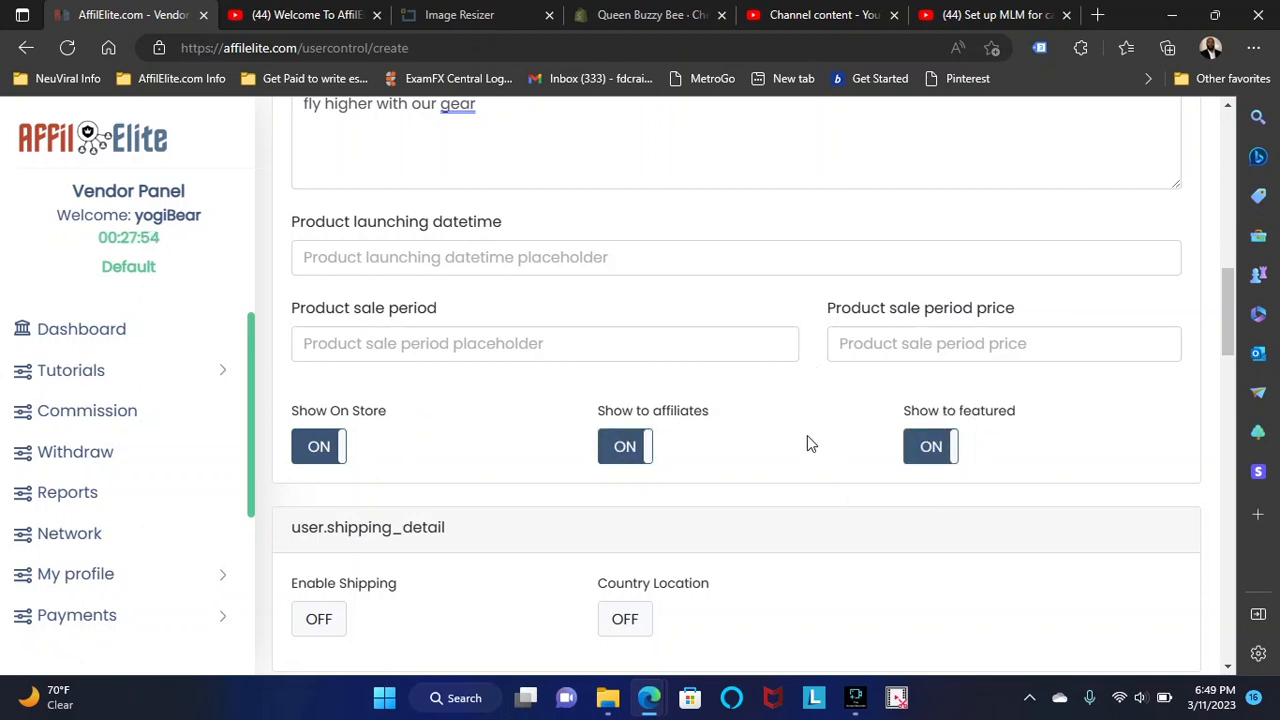
Step: Turn on Country Location in the shipping details and choose United States with the state Nevada
scroll(807, 440, "down", 3)
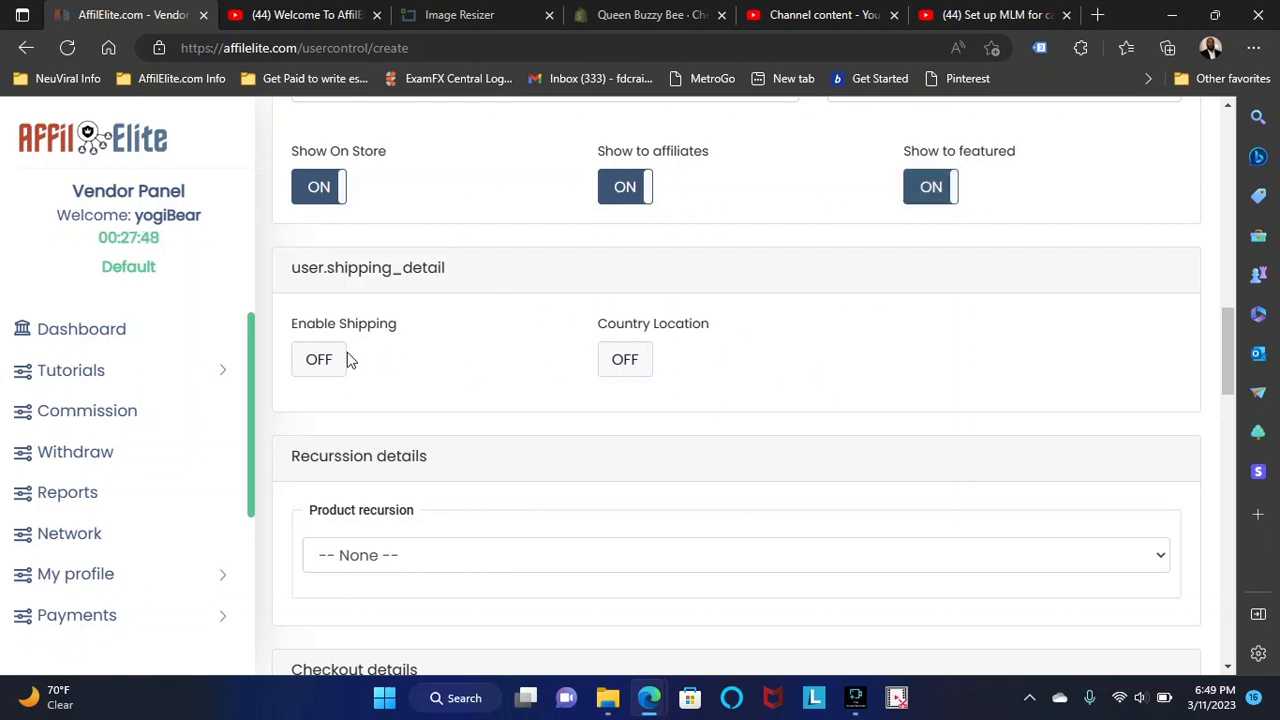
left_click(632, 362)
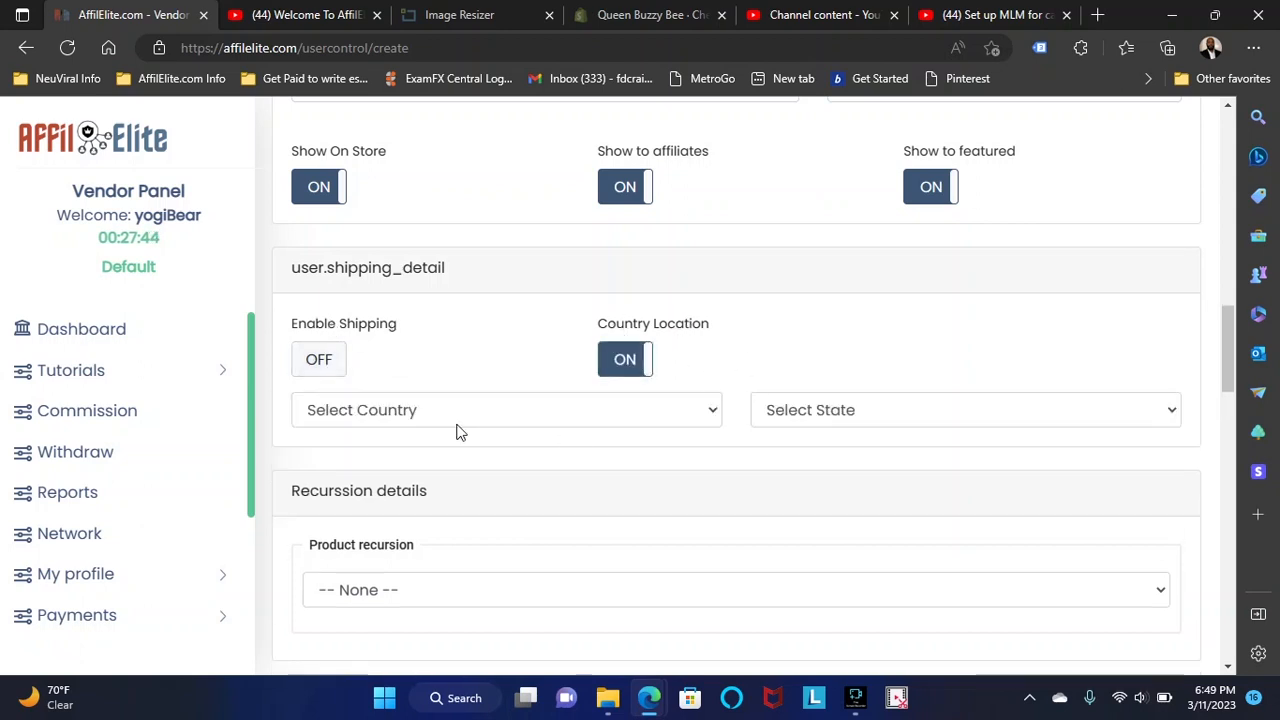
left_click(672, 419)
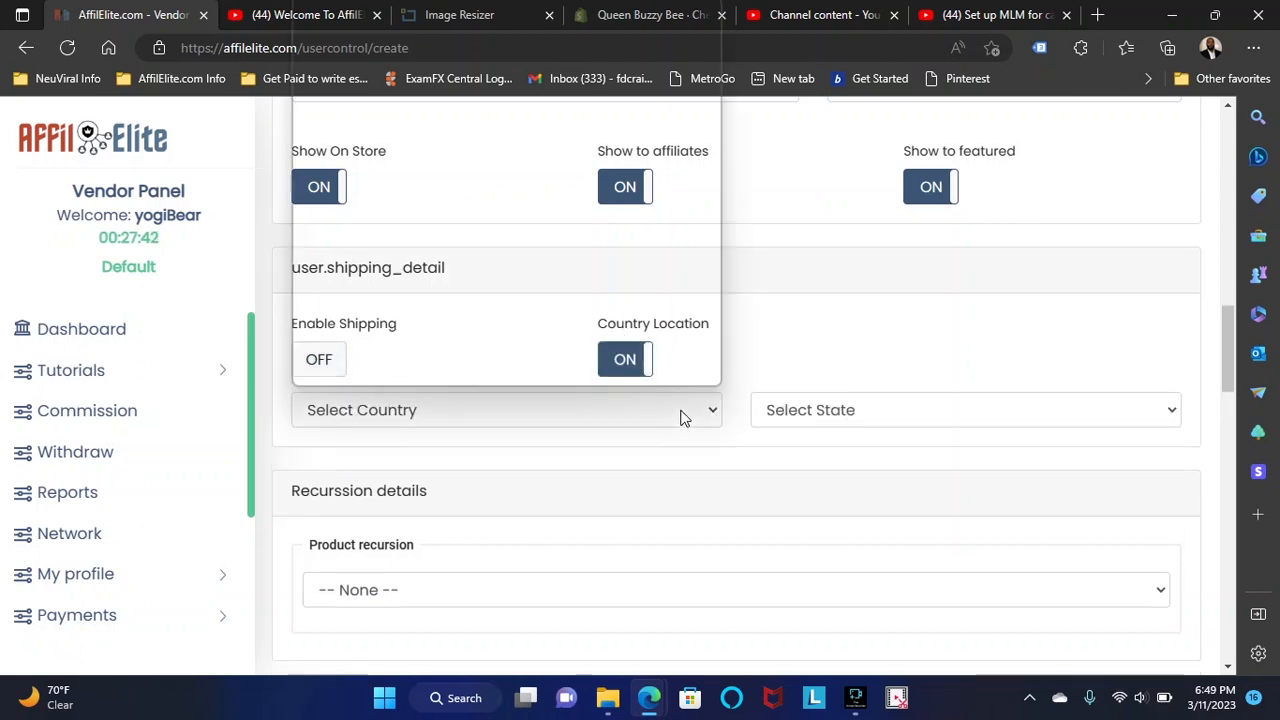
scroll(320, 270, "down", 15)
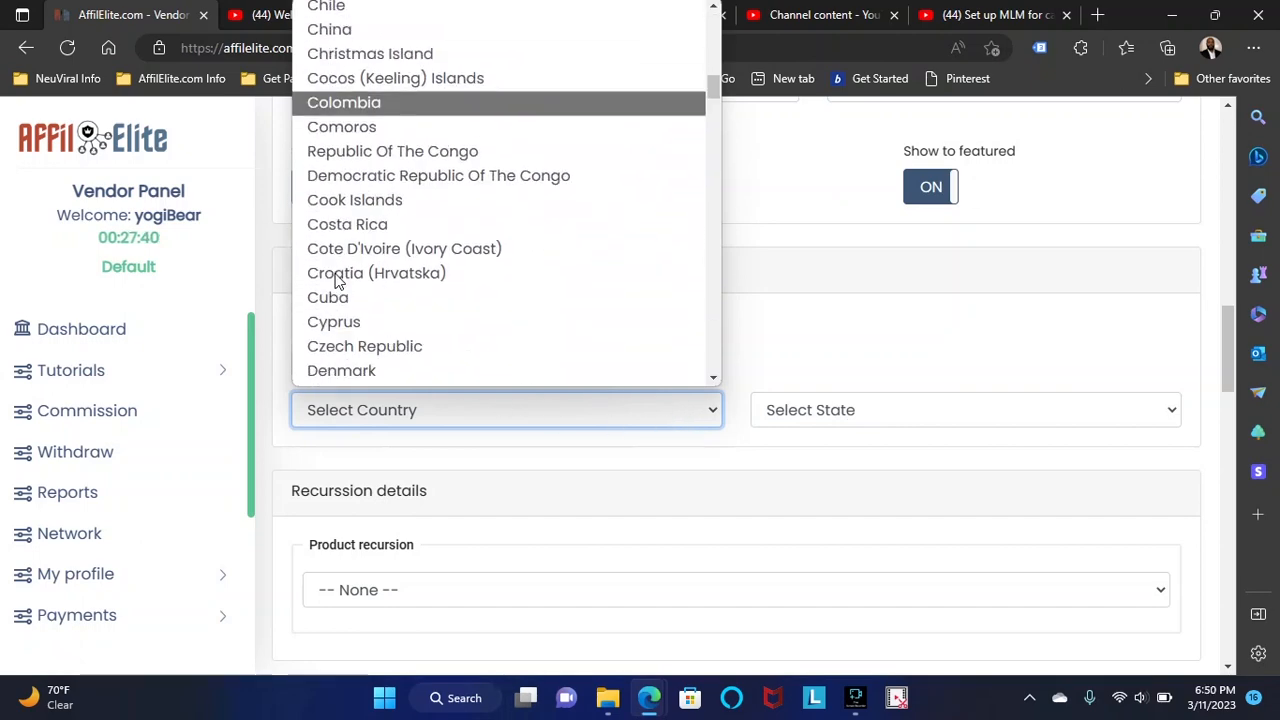
scroll(335, 287, "down", 20)
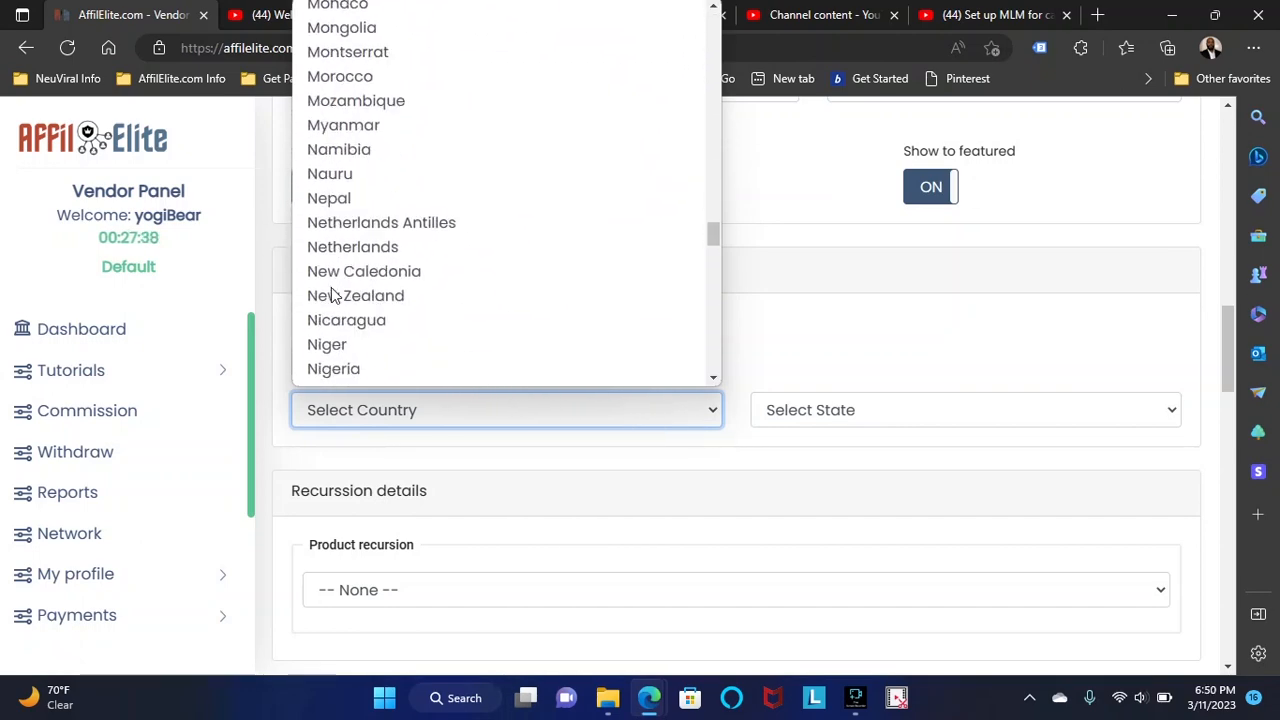
scroll(335, 295, "down", 12)
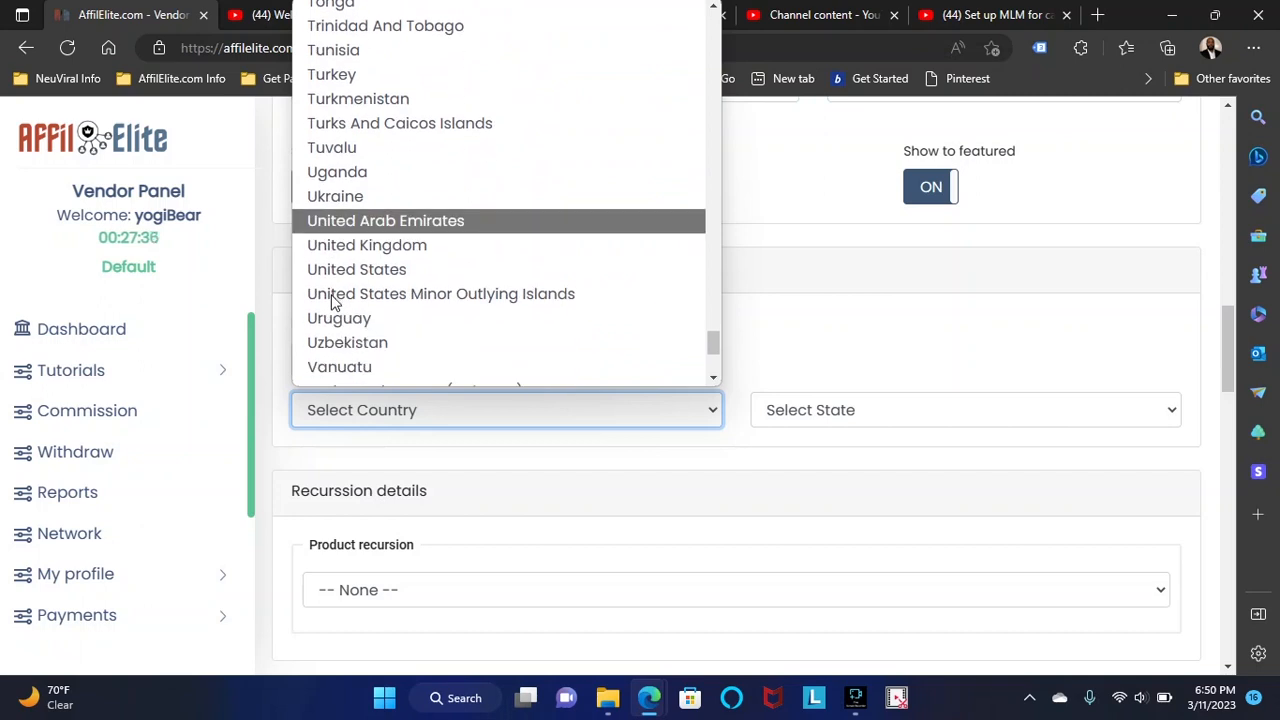
left_click(362, 276)
left_click(830, 410)
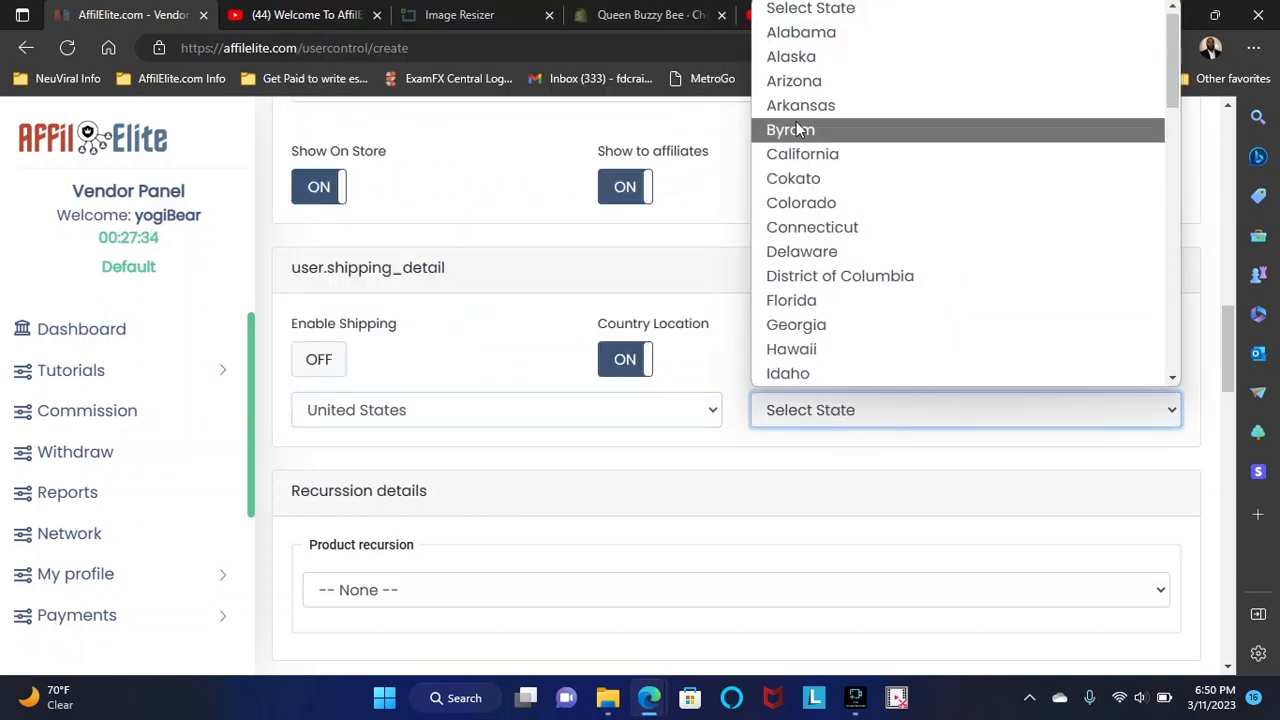
scroll(806, 57, "down", 5)
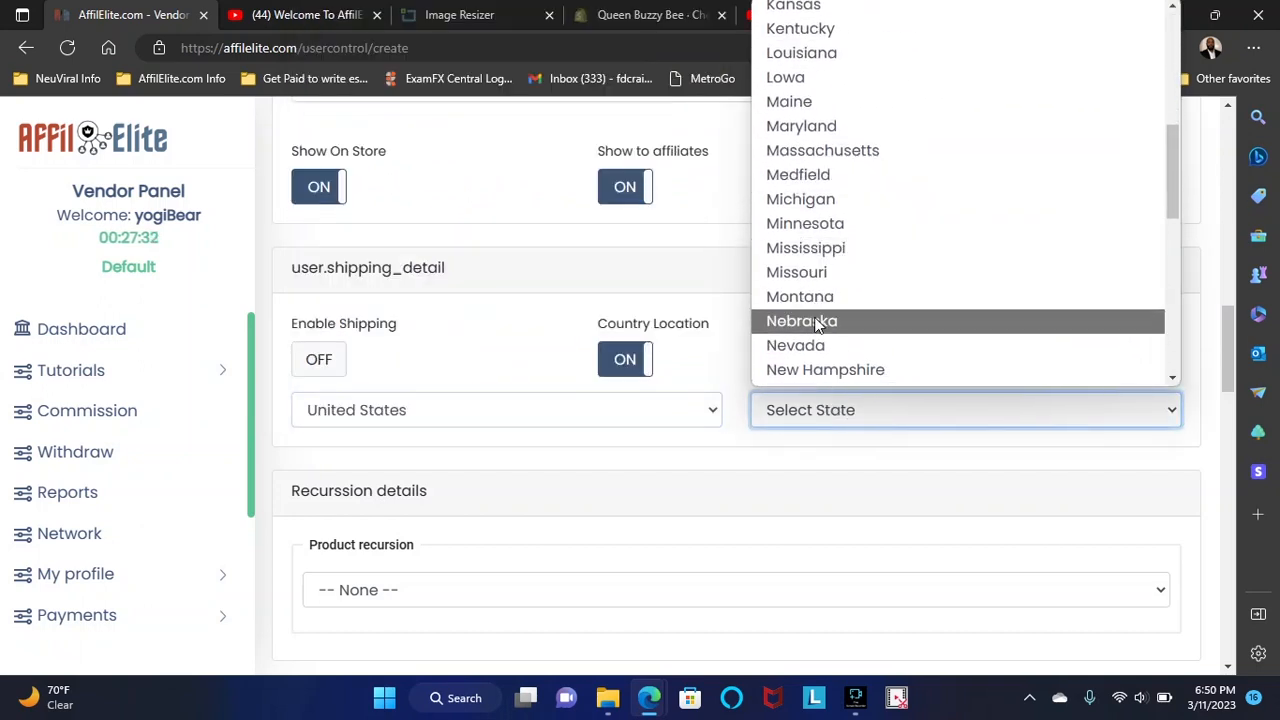
left_click(808, 347)
Step: Try the Enable Shipping option, then switch off both it and Country Location in the shipping details
scroll(711, 349, "down", 4)
scroll(626, 386, "up", 2)
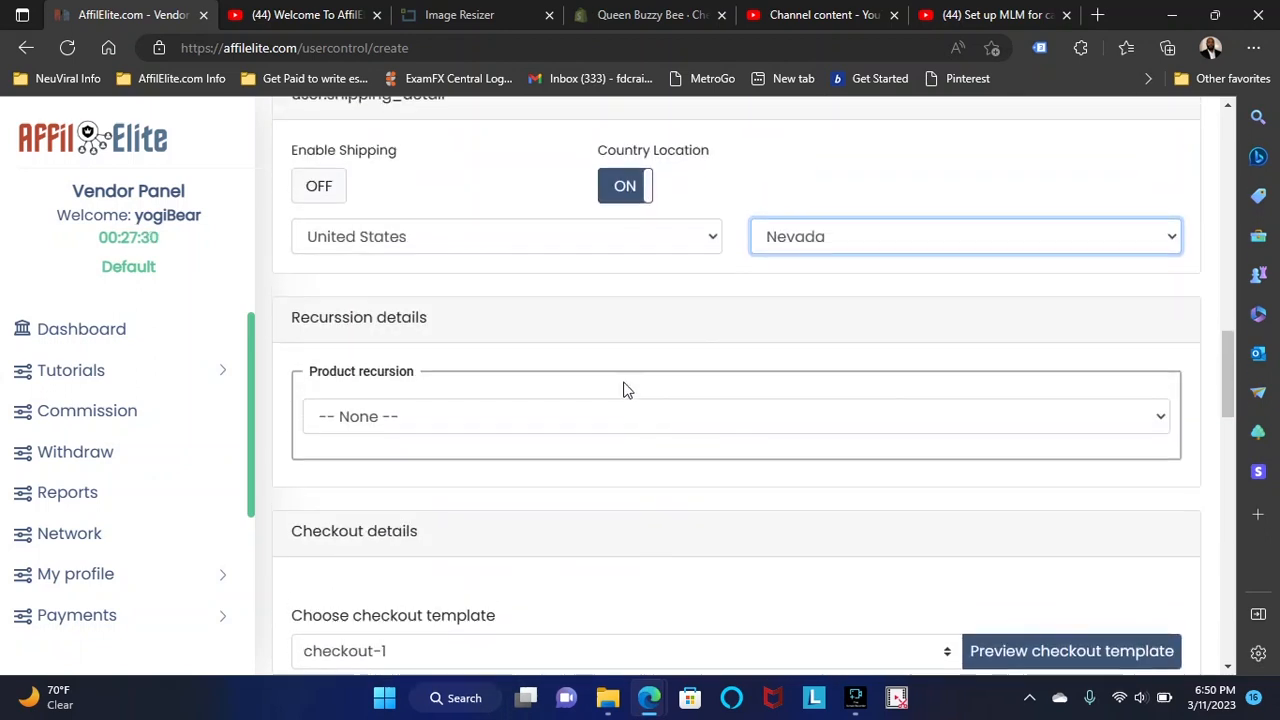
scroll(466, 368, "up", 2)
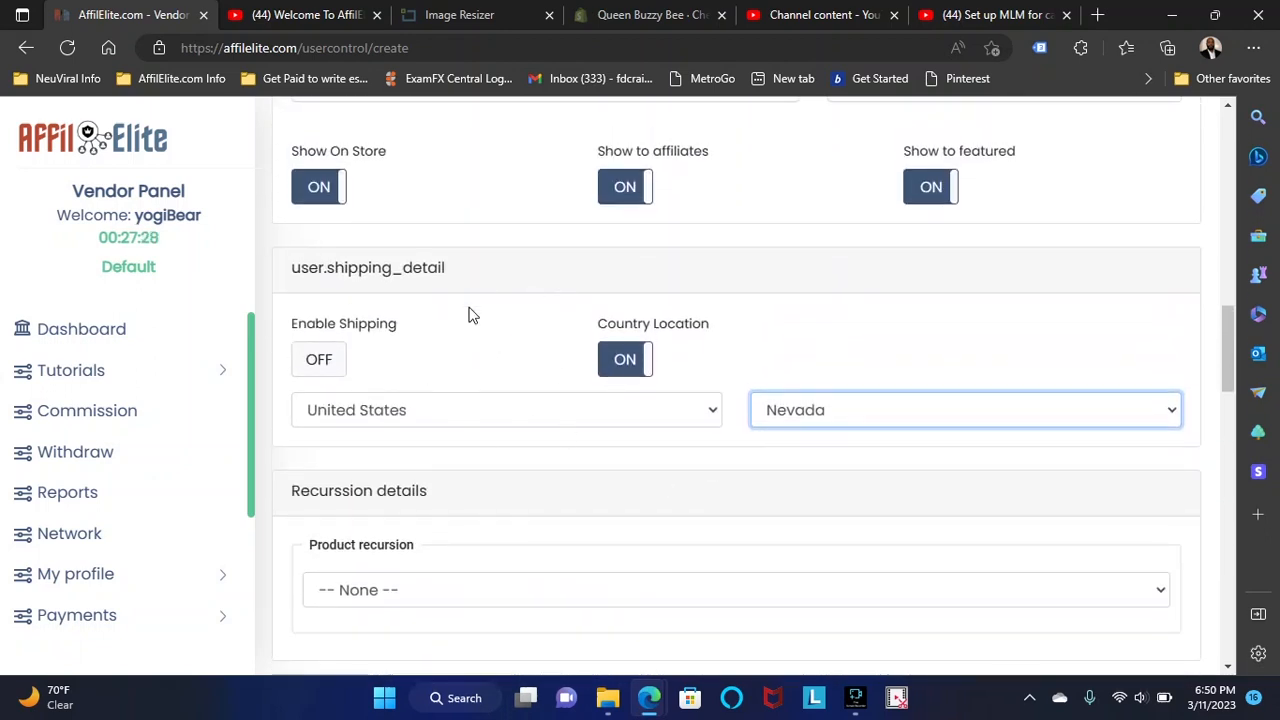
scroll(731, 364, "up", 2)
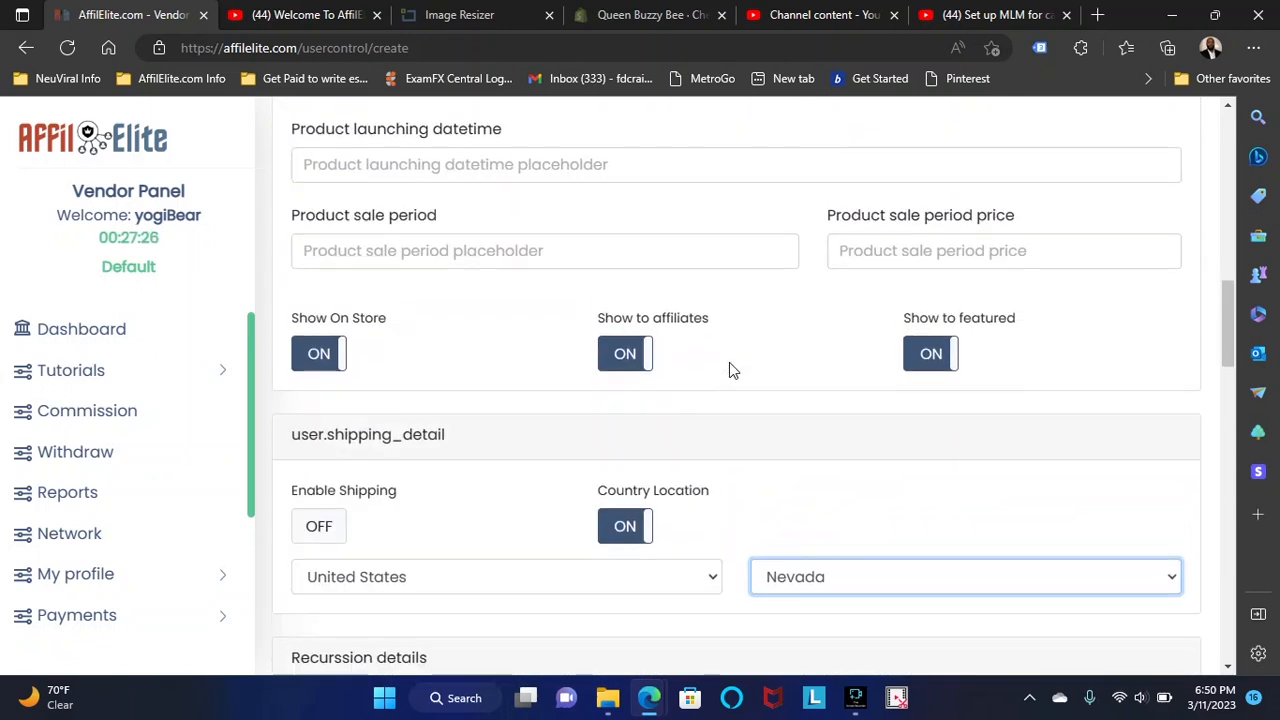
scroll(709, 409, "down", 4)
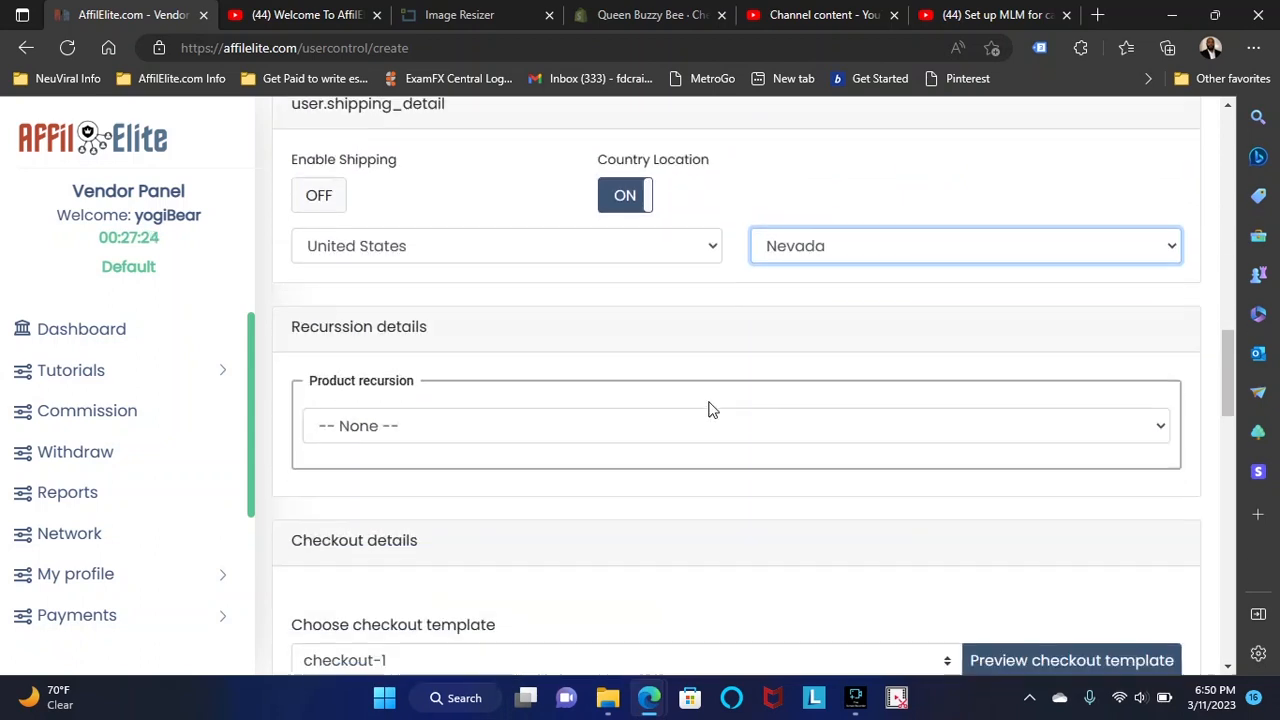
scroll(614, 420, "up", 1)
left_click(334, 284)
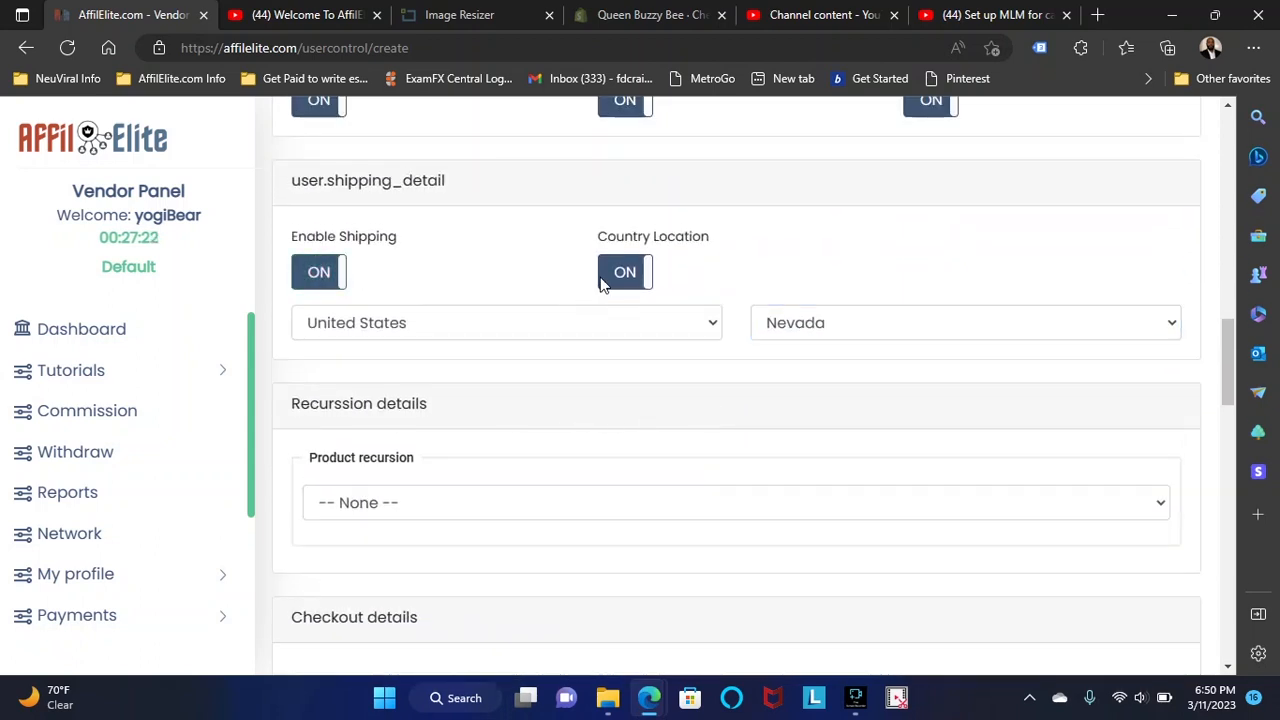
left_click(329, 287)
left_click(630, 273)
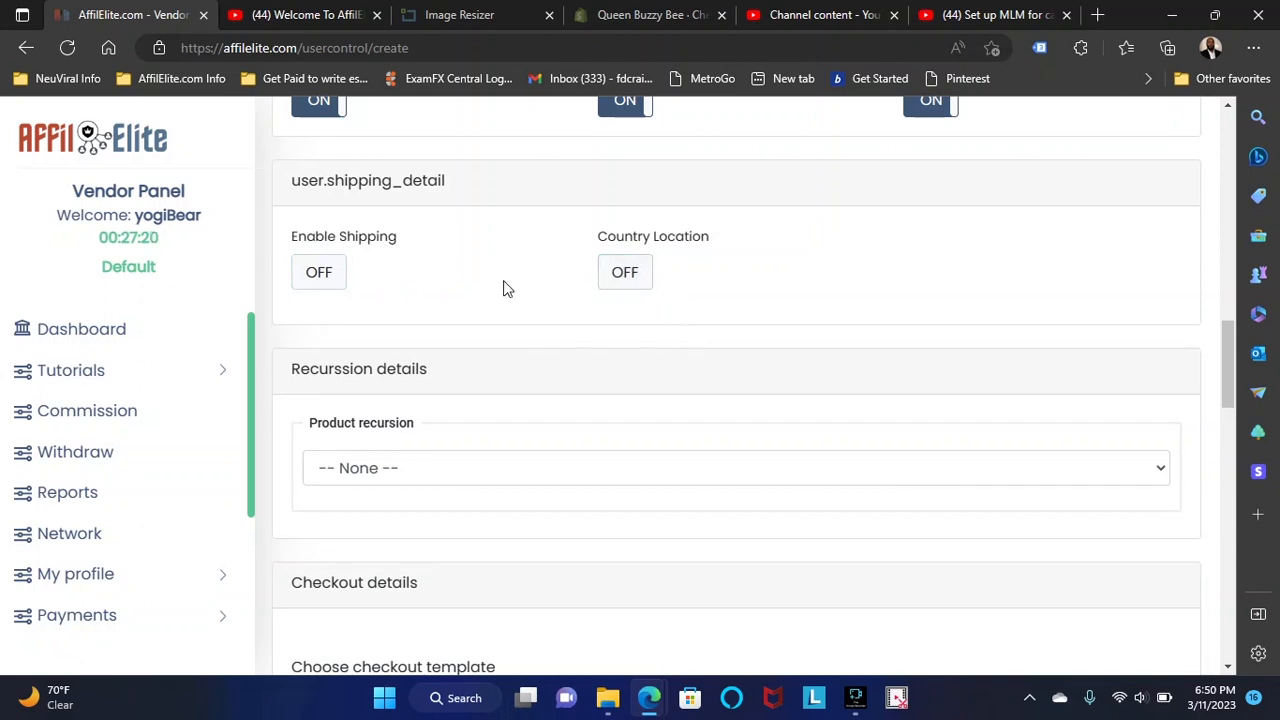
Step: Set the product recursion to Custom, repeating every day
scroll(530, 330, "down", 2)
left_click(464, 300)
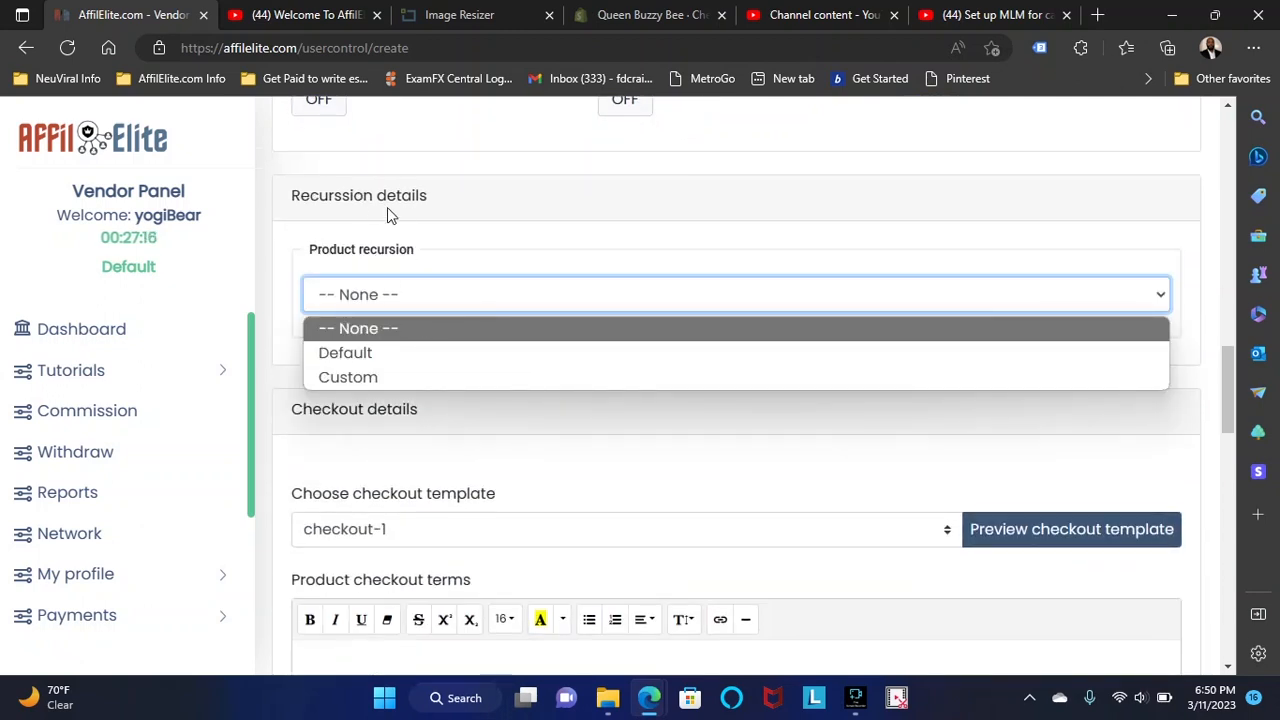
left_click(398, 333)
left_click(402, 296)
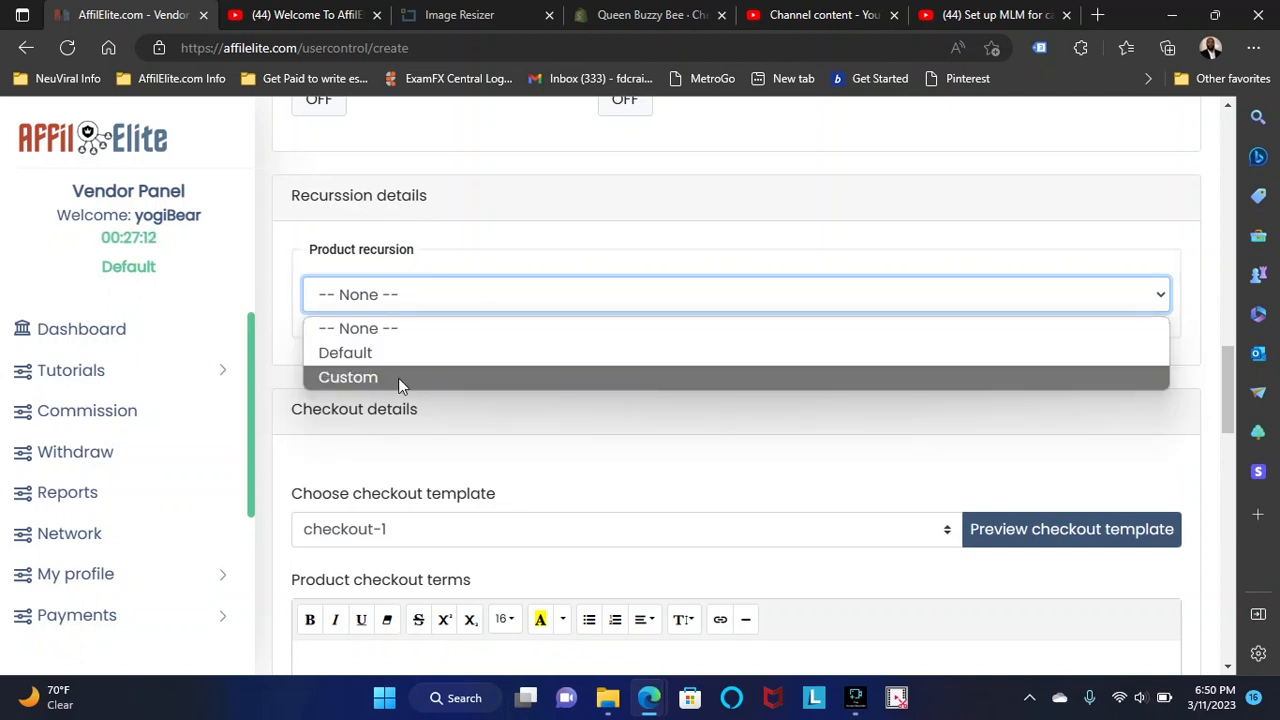
left_click(398, 378)
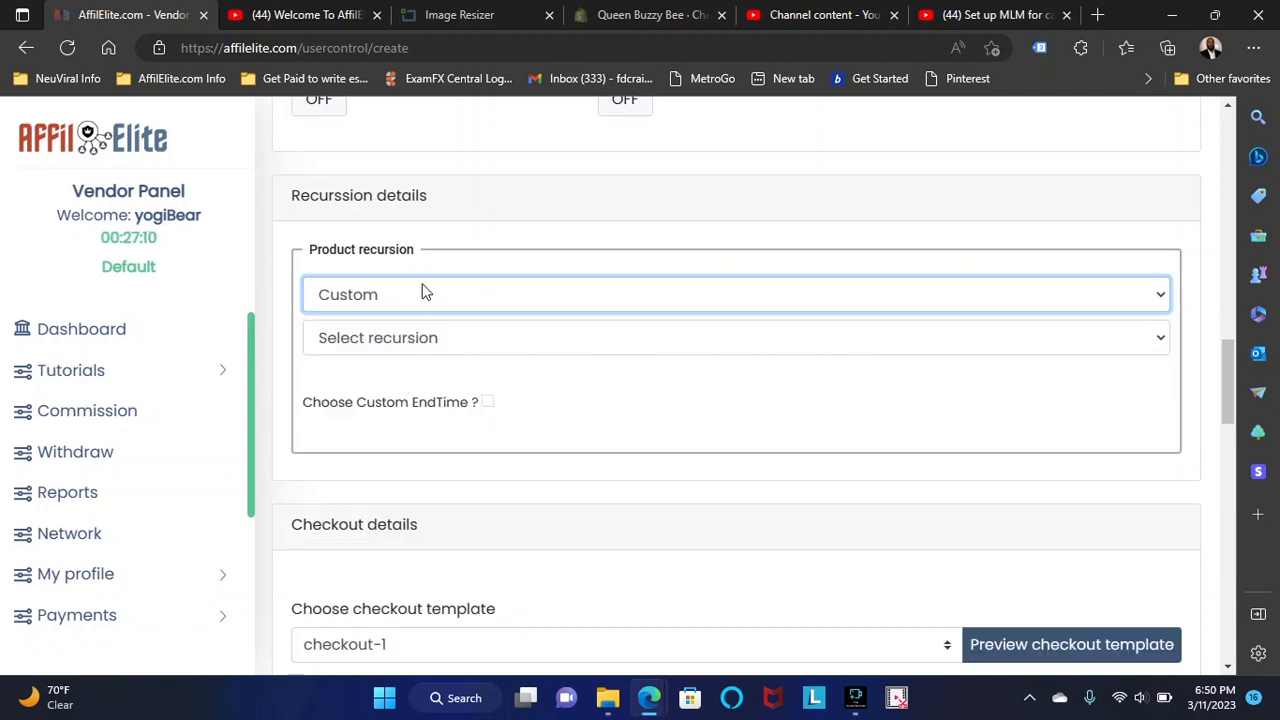
left_click(452, 338)
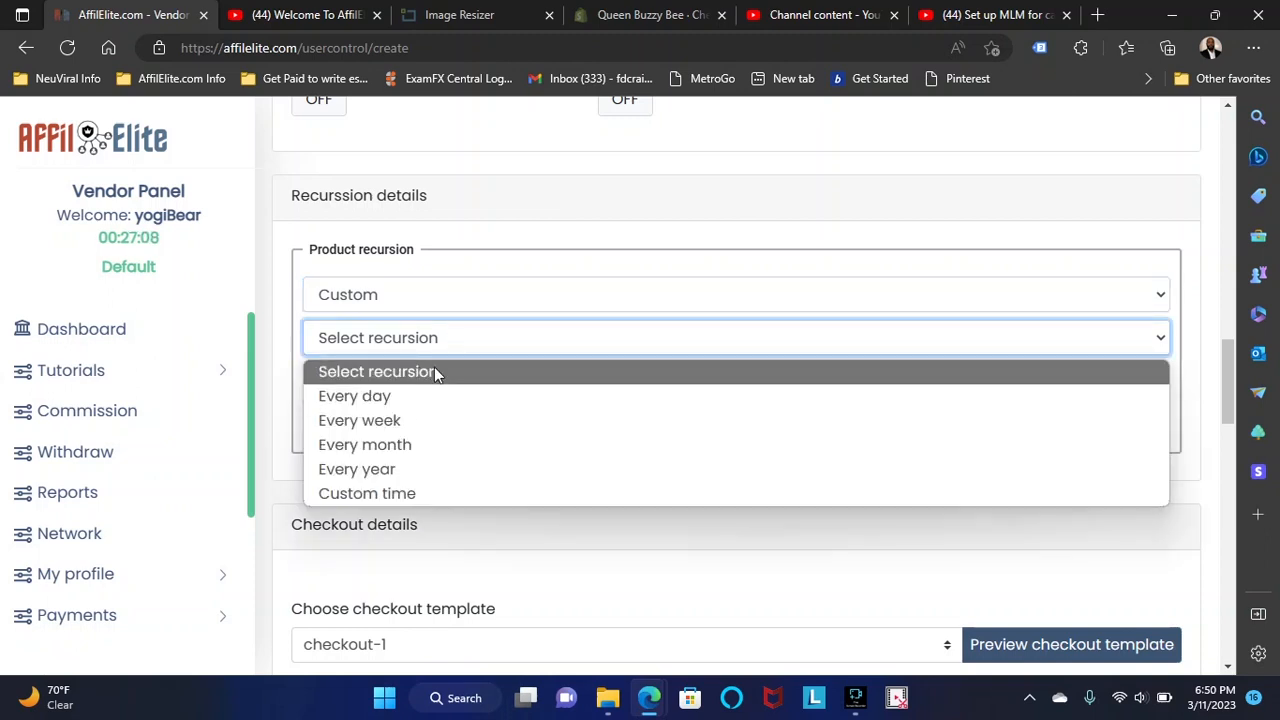
left_click(400, 399)
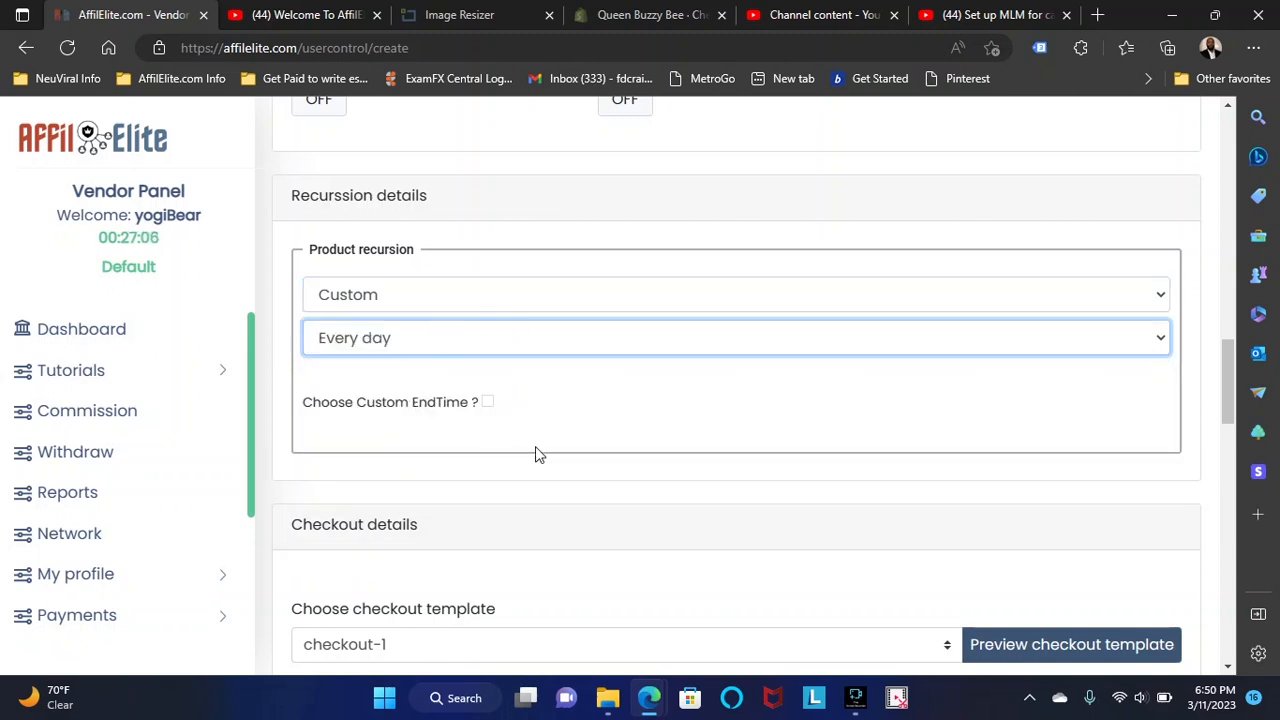
left_click(503, 440)
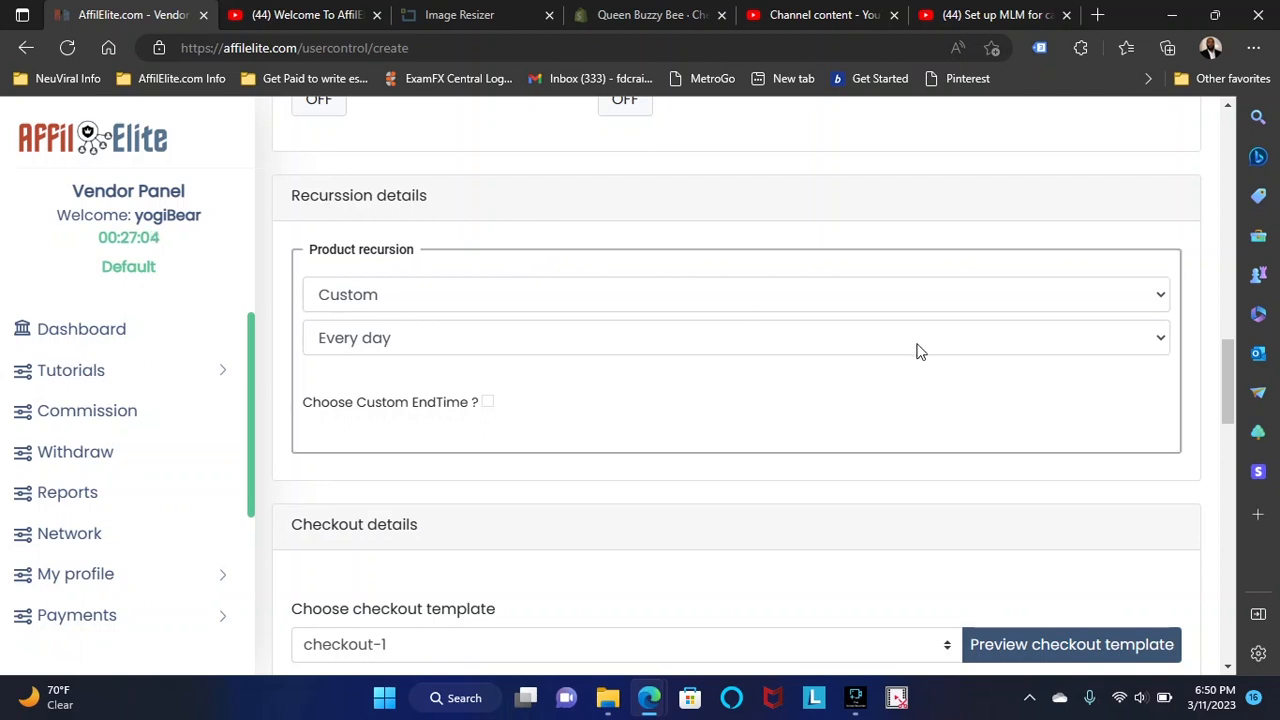
Step: Preview the checkout-1 template from the checkout details and return to the product form
scroll(557, 485, "down", 3)
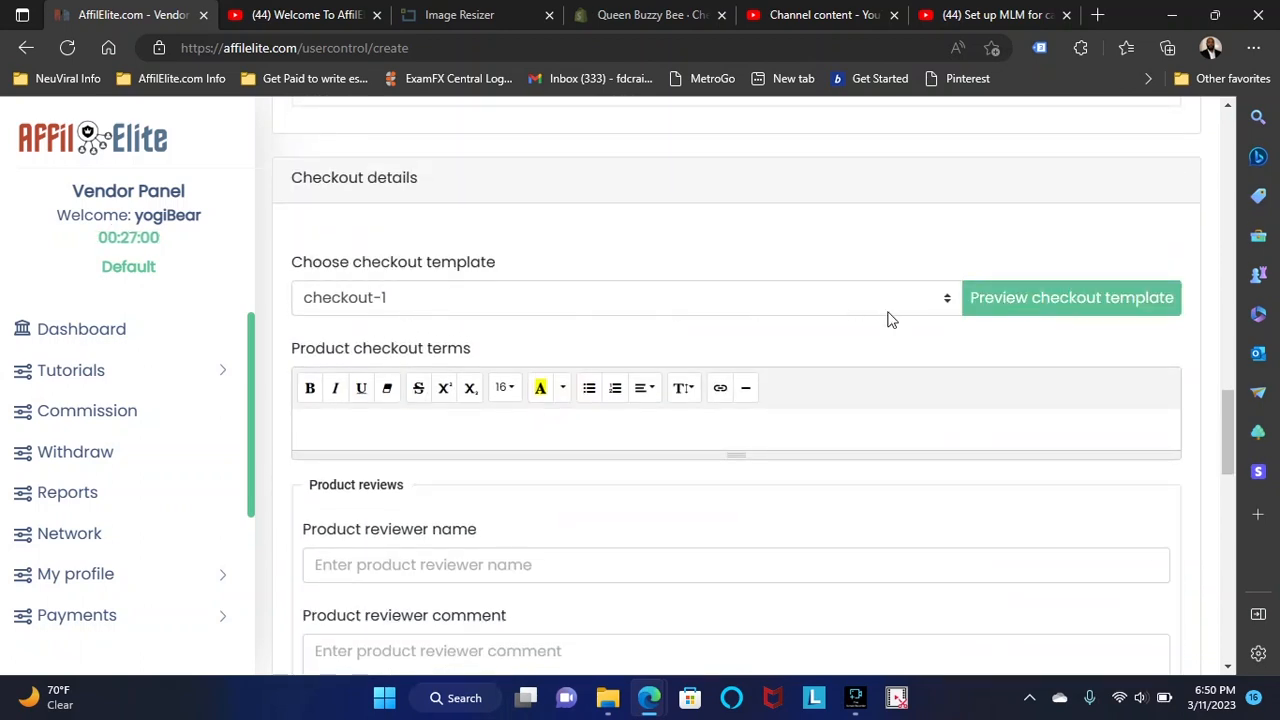
left_click(1017, 305)
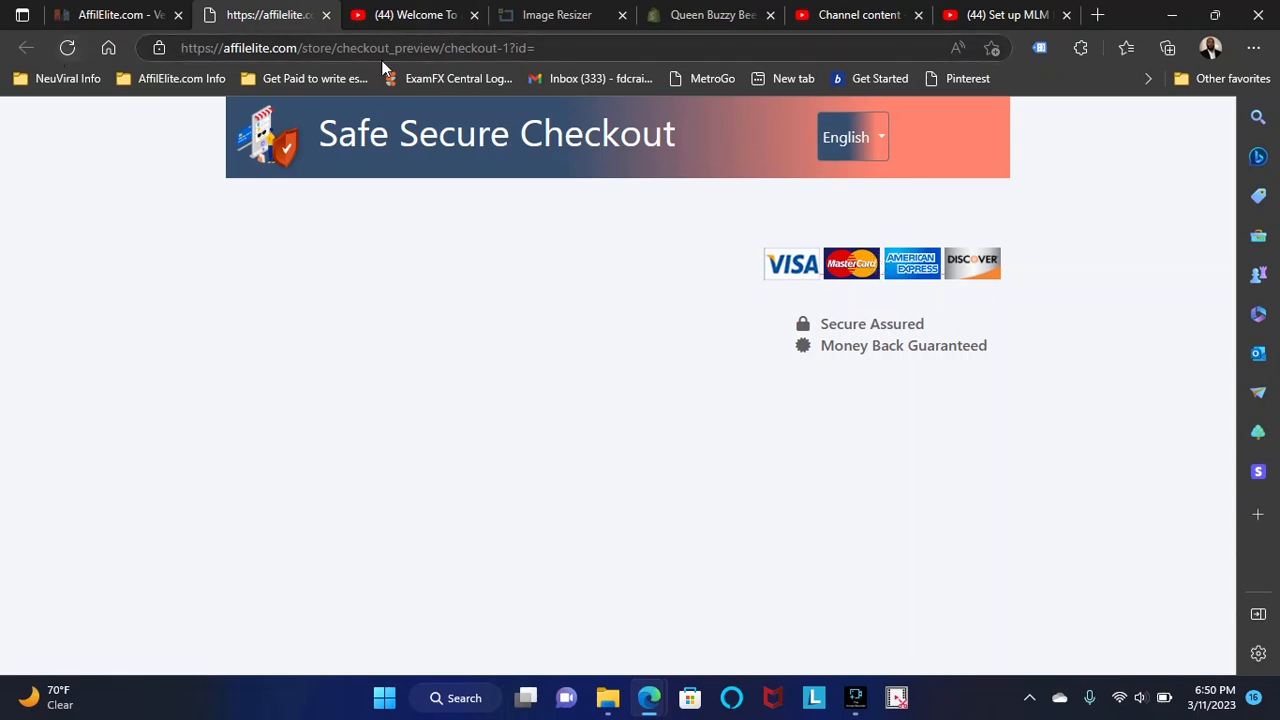
left_click(557, 48)
key("ctrl+a")
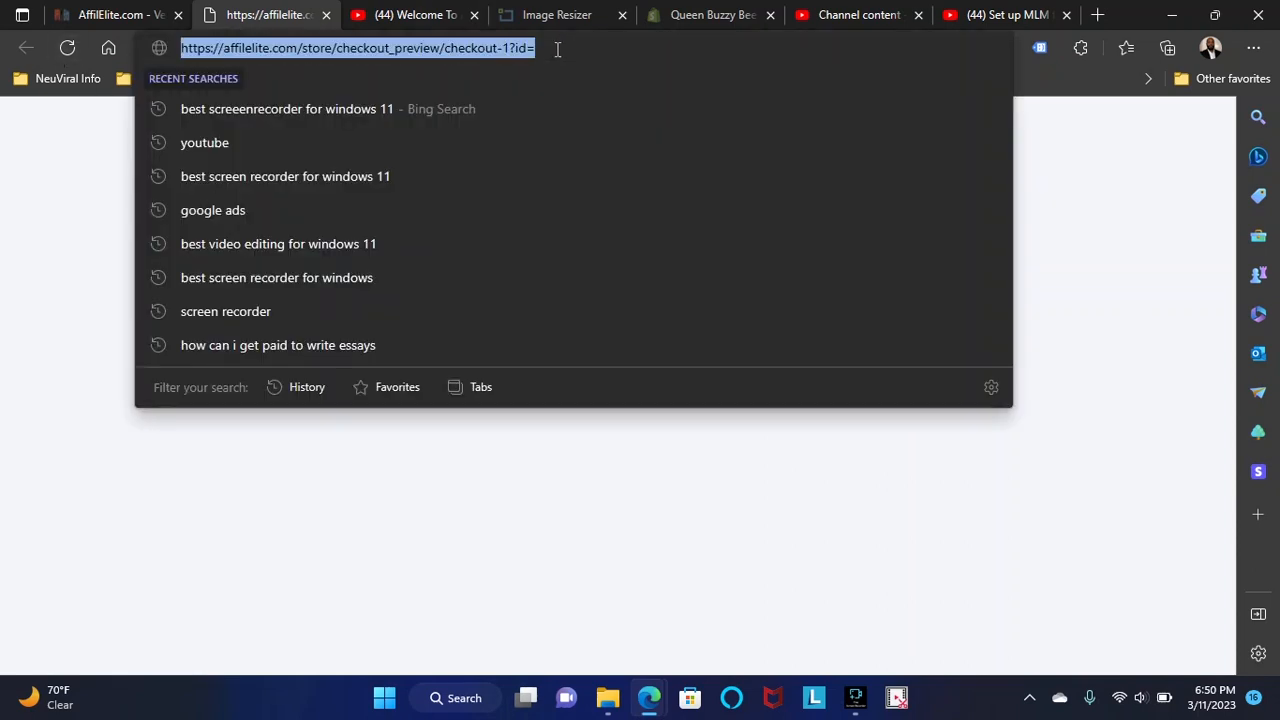
left_click(95, 219)
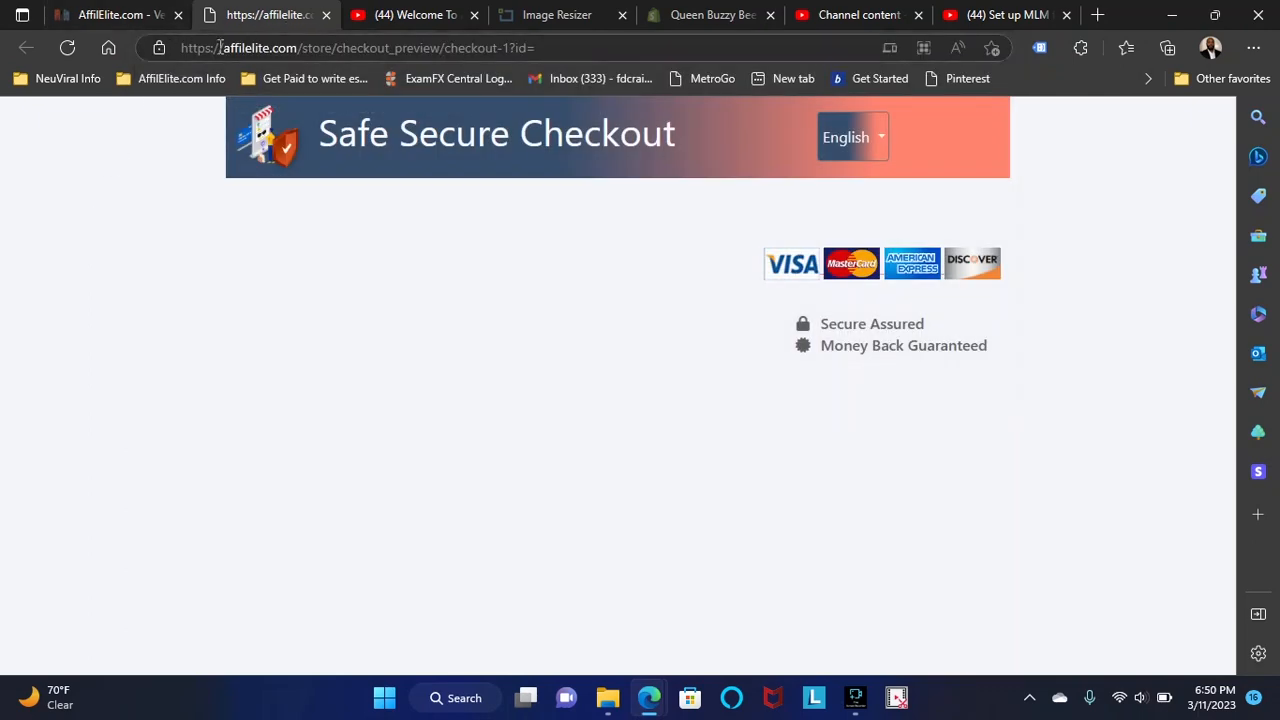
left_click(140, 14)
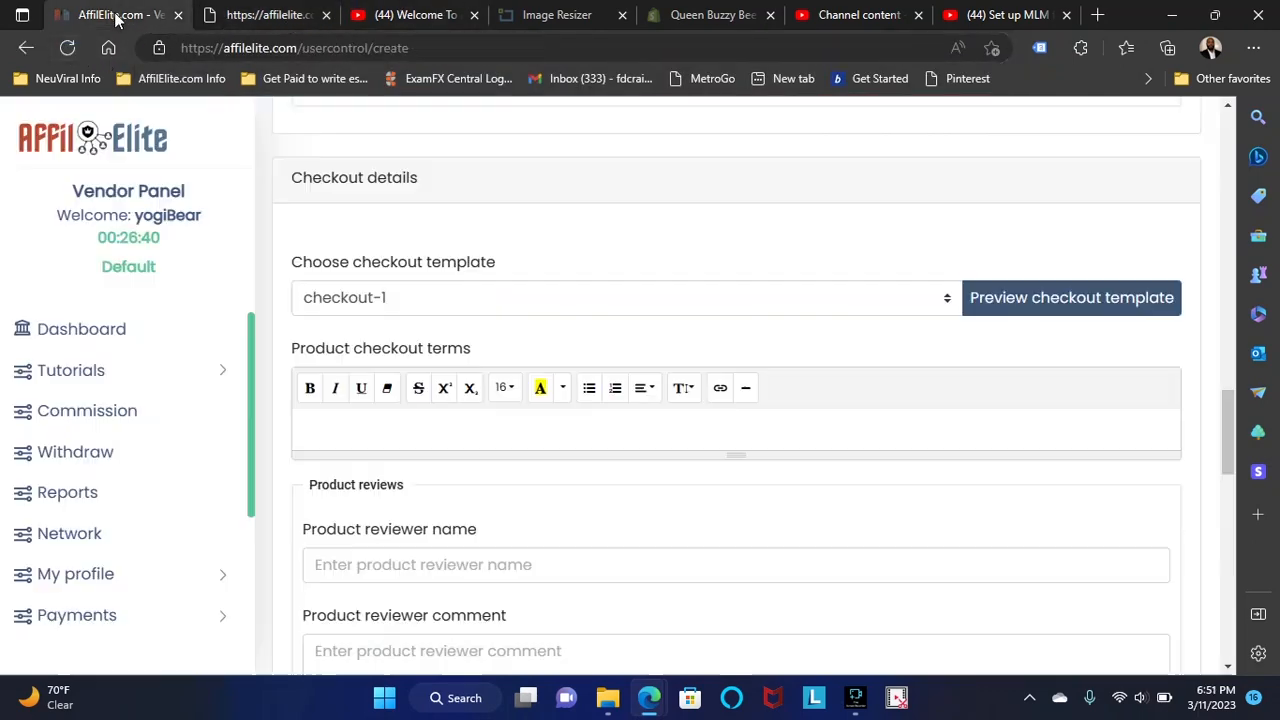
Step: Choose checkout-2 as the checkout template, preview it and return to the product form
scroll(507, 325, "down", 2)
scroll(552, 337, "up", 2)
left_click(918, 305)
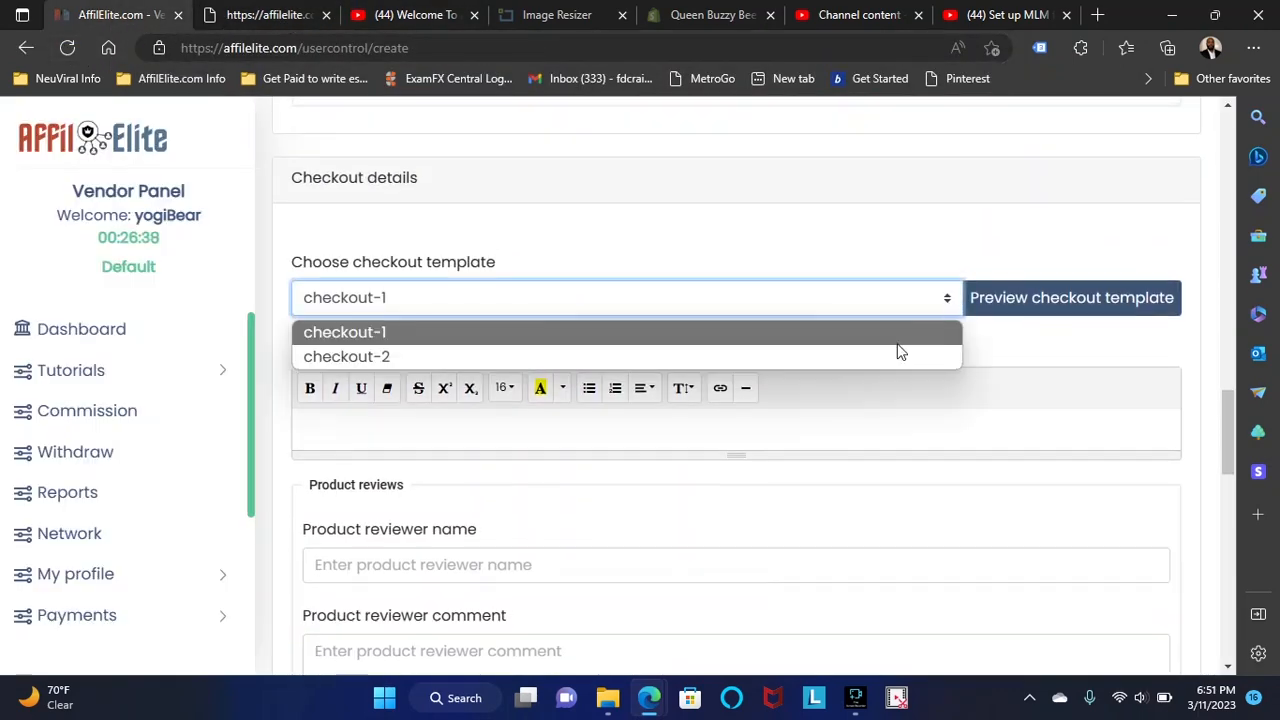
left_click(478, 358)
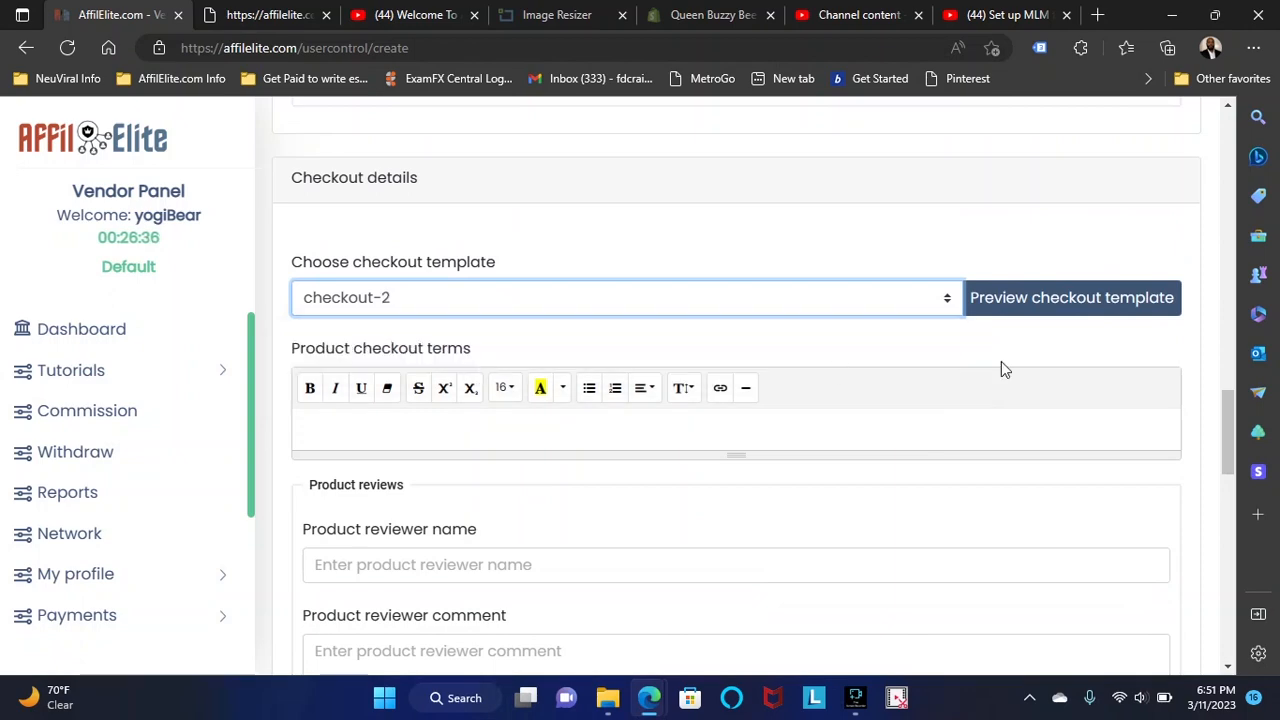
left_click(1073, 300)
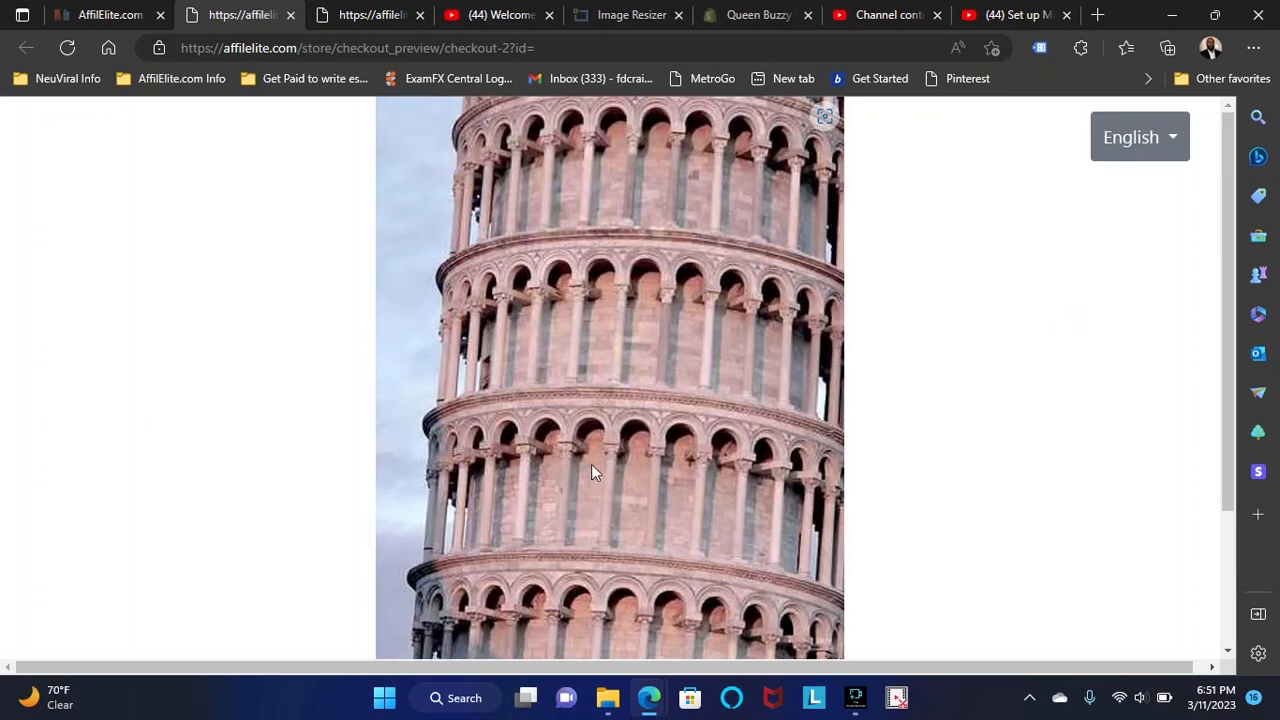
left_click(88, 15)
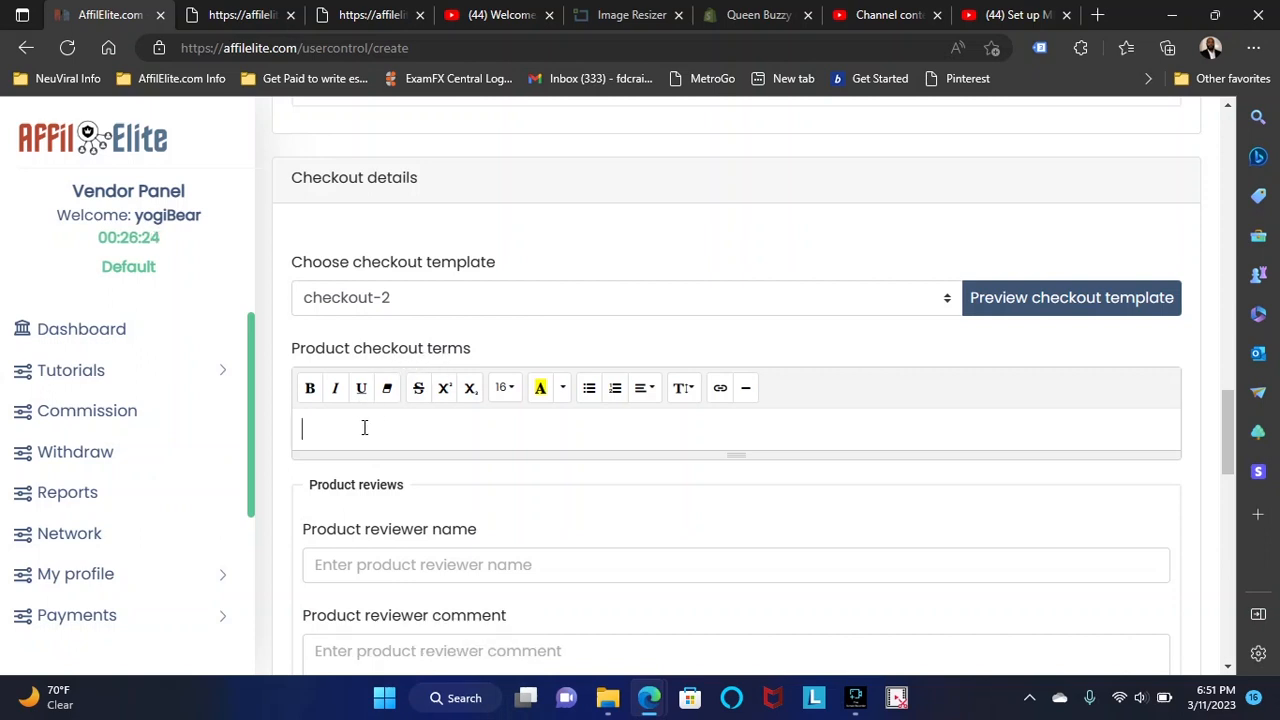
left_click(307, 425)
scroll(486, 414, "down", 2)
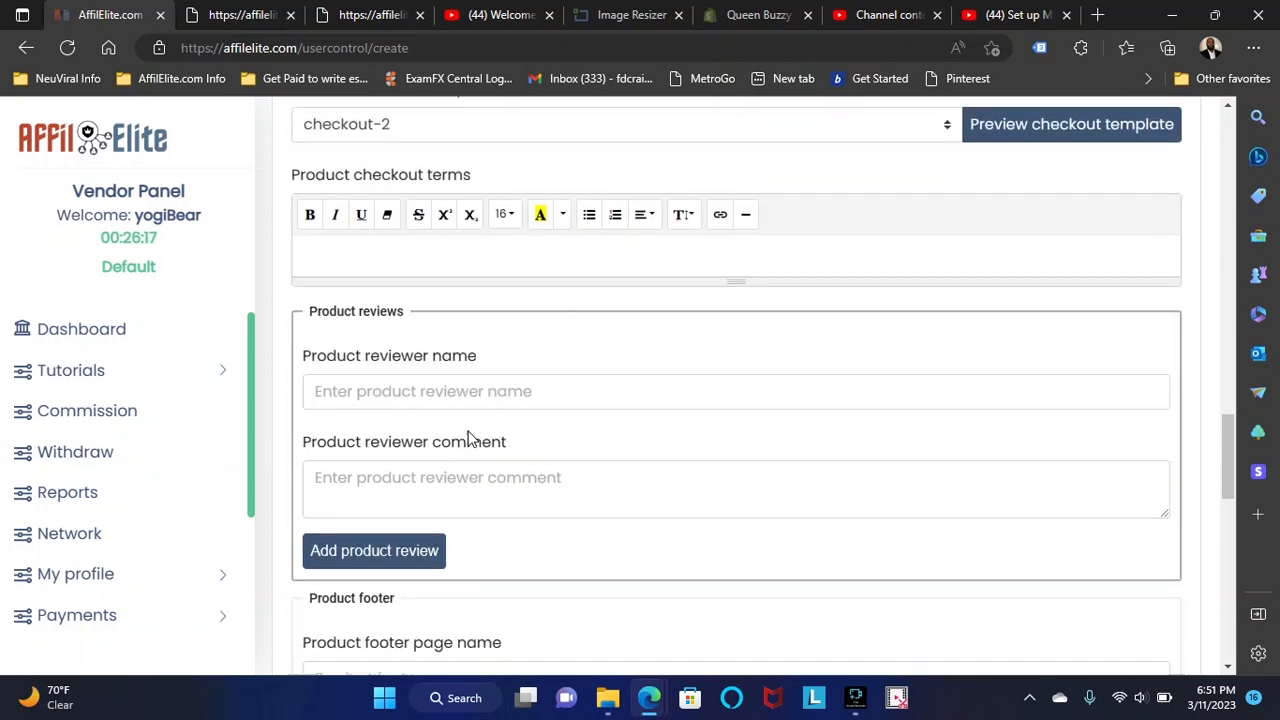
left_click(366, 392)
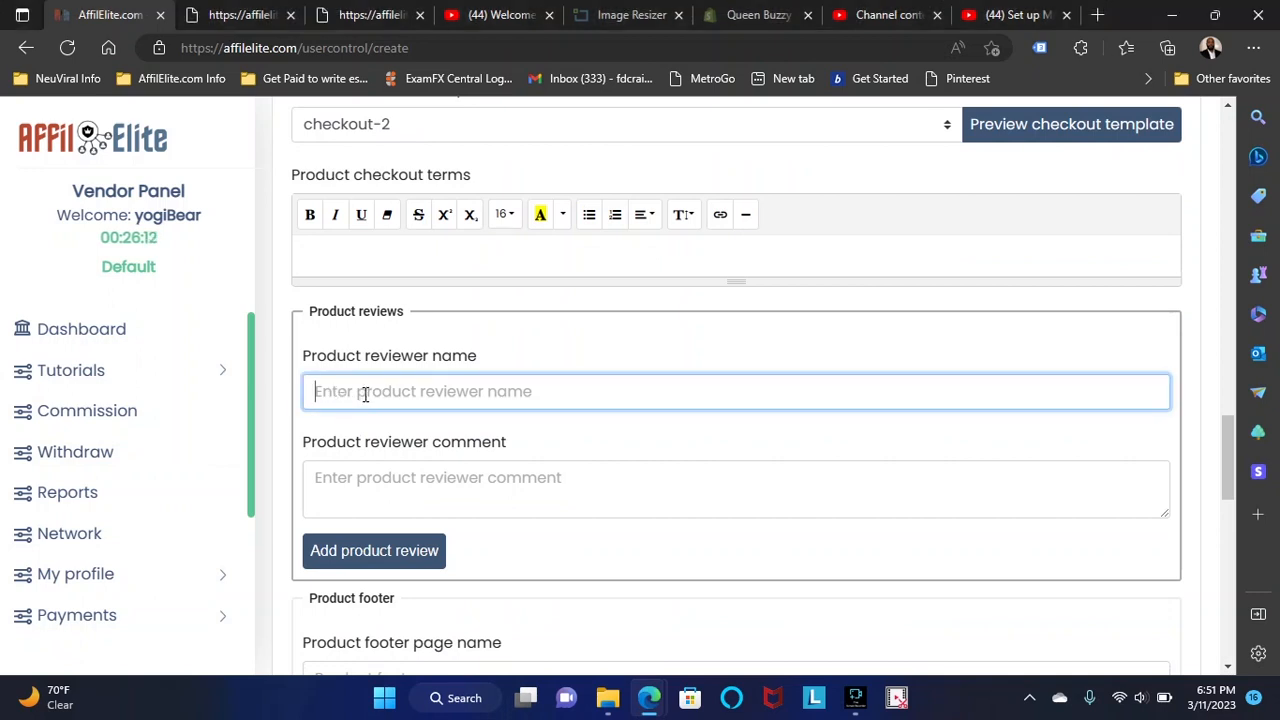
type("i")
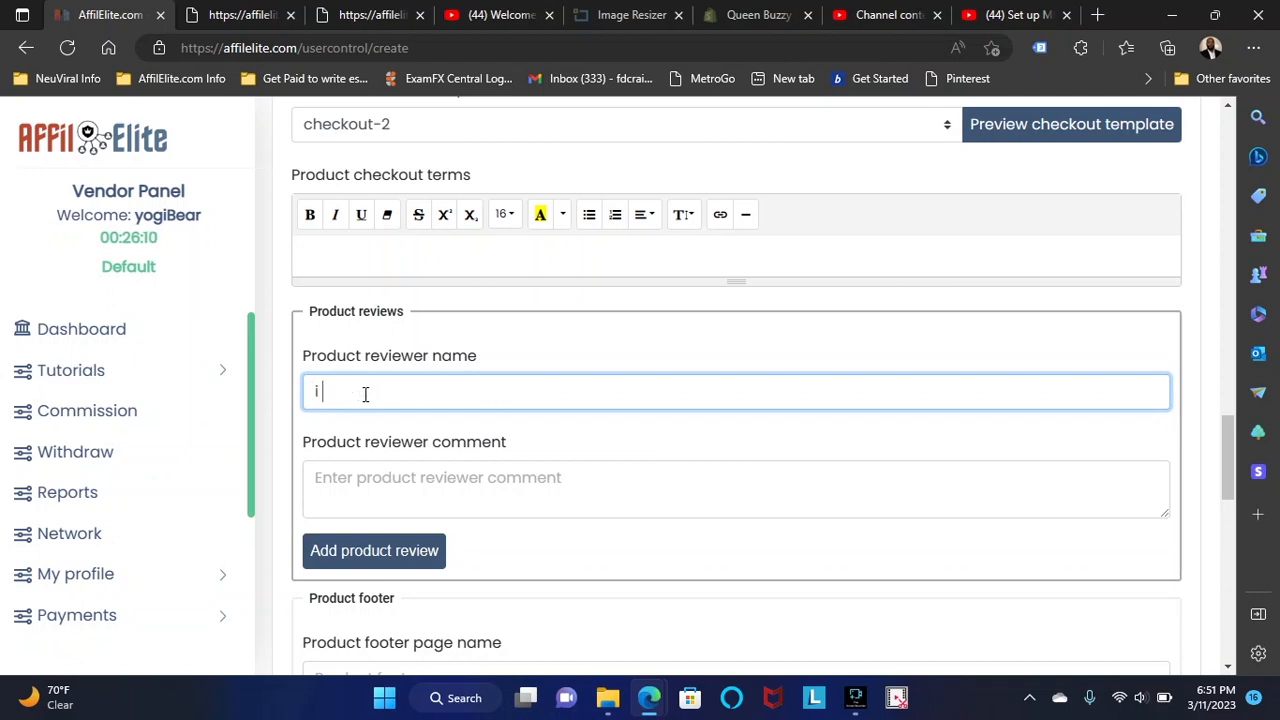
type(" love these")
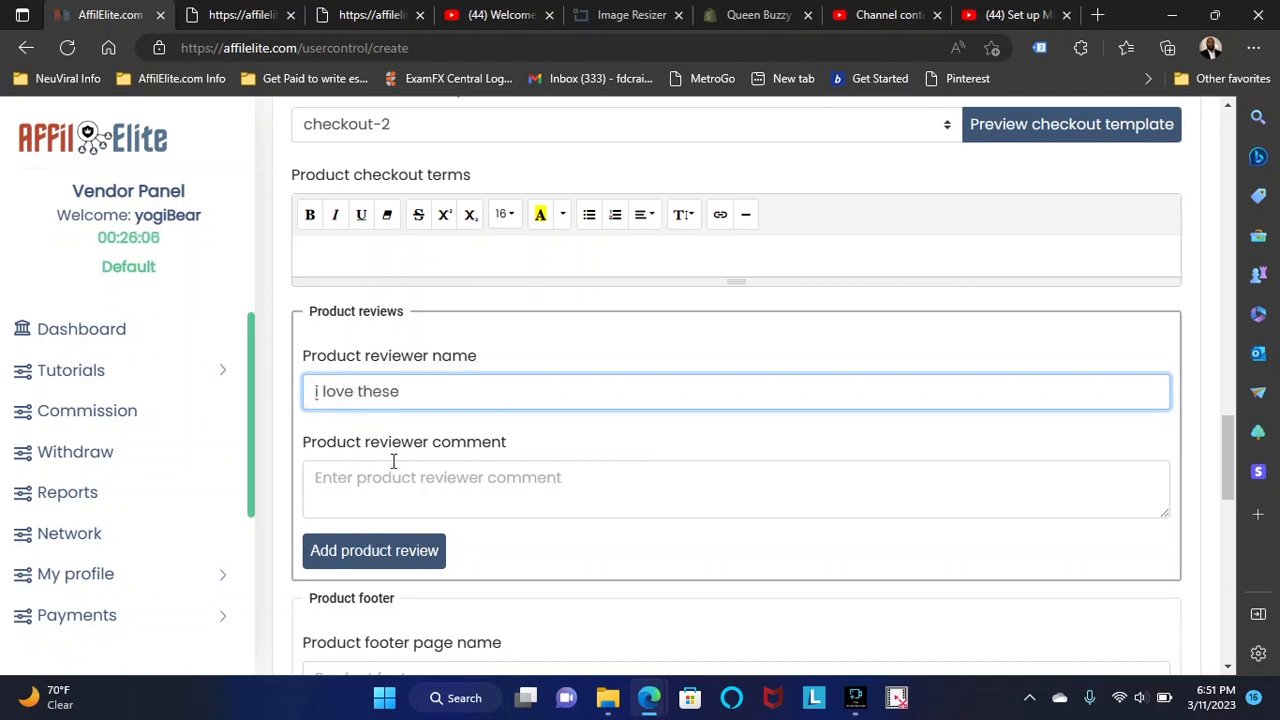
left_click_drag(418, 390, 313, 394)
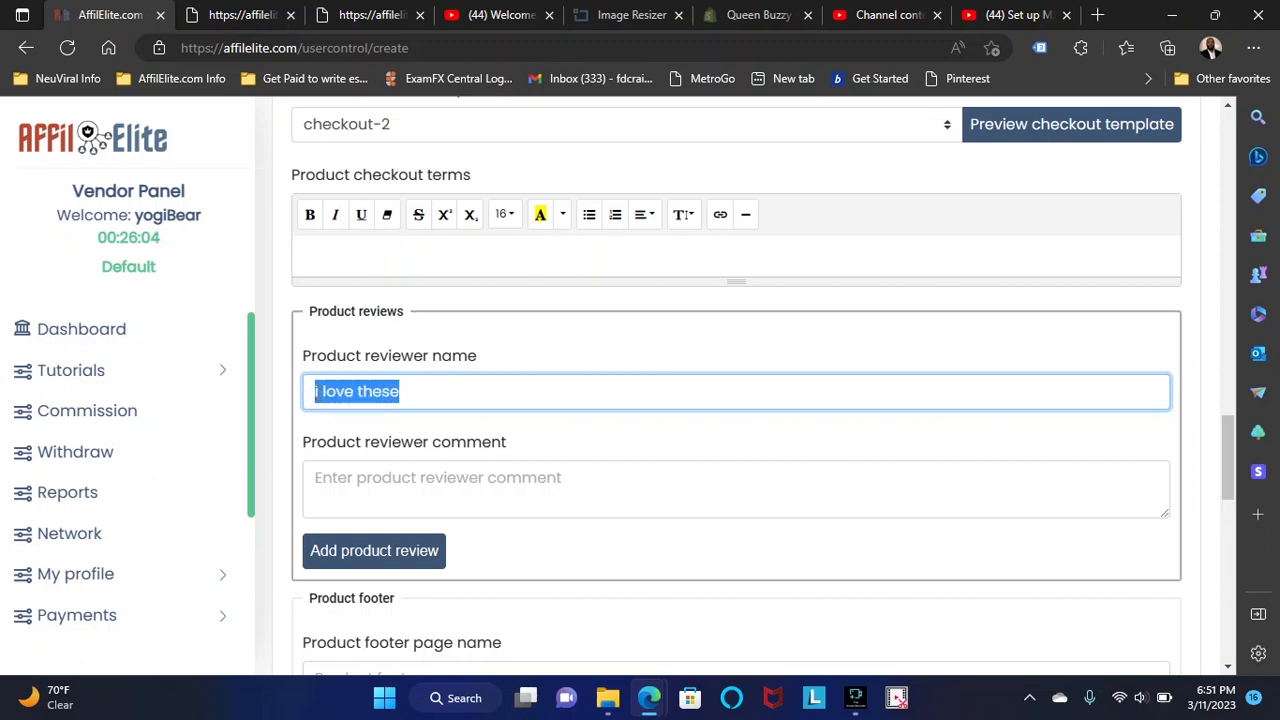
key("BackSpace")
Step: Add a product review with the reviewer's name and the comment "i love these"
type("a")
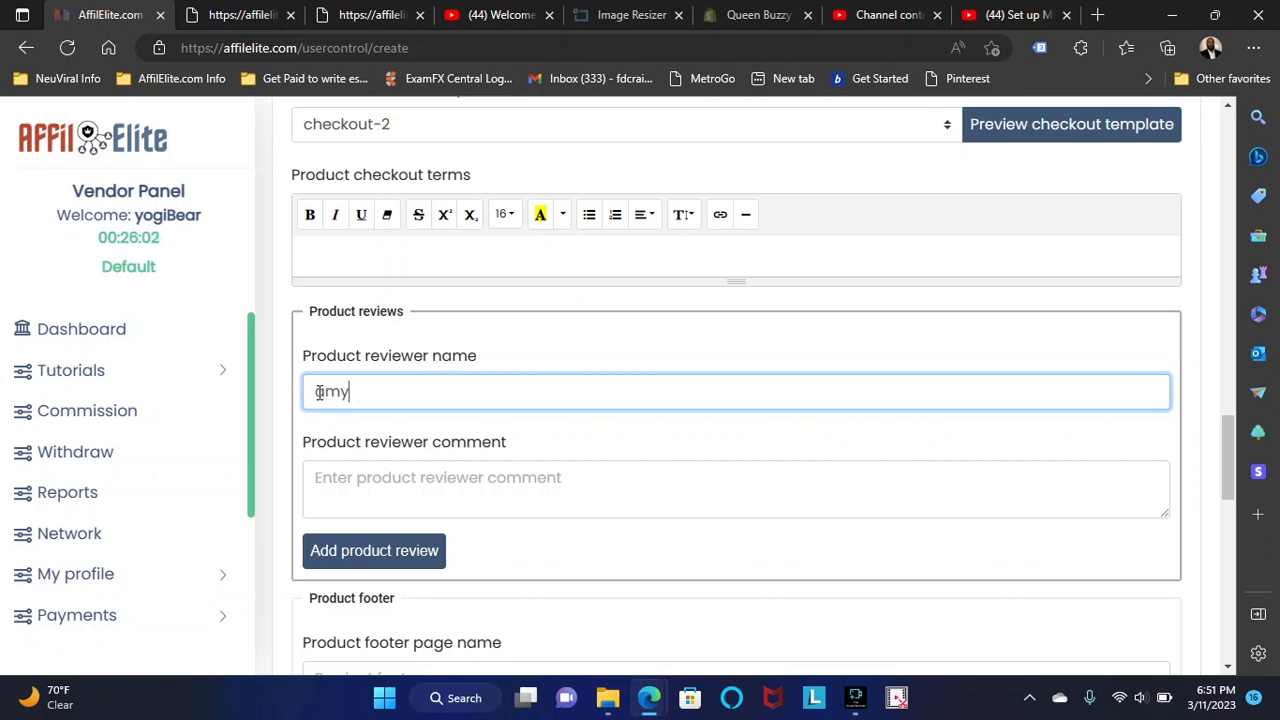
type("my")
type("c")
left_click(352, 478)
type("i")
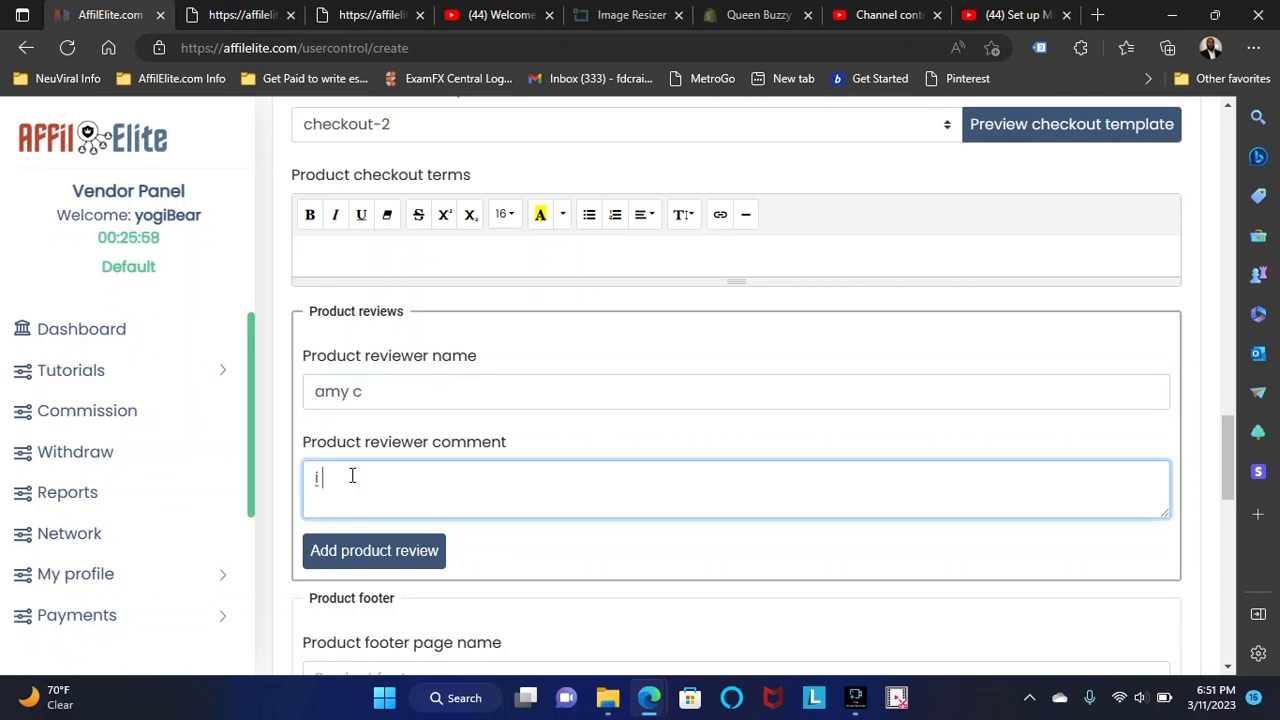
type(" love these")
scroll(345, 465, "down", 3)
left_click(423, 300)
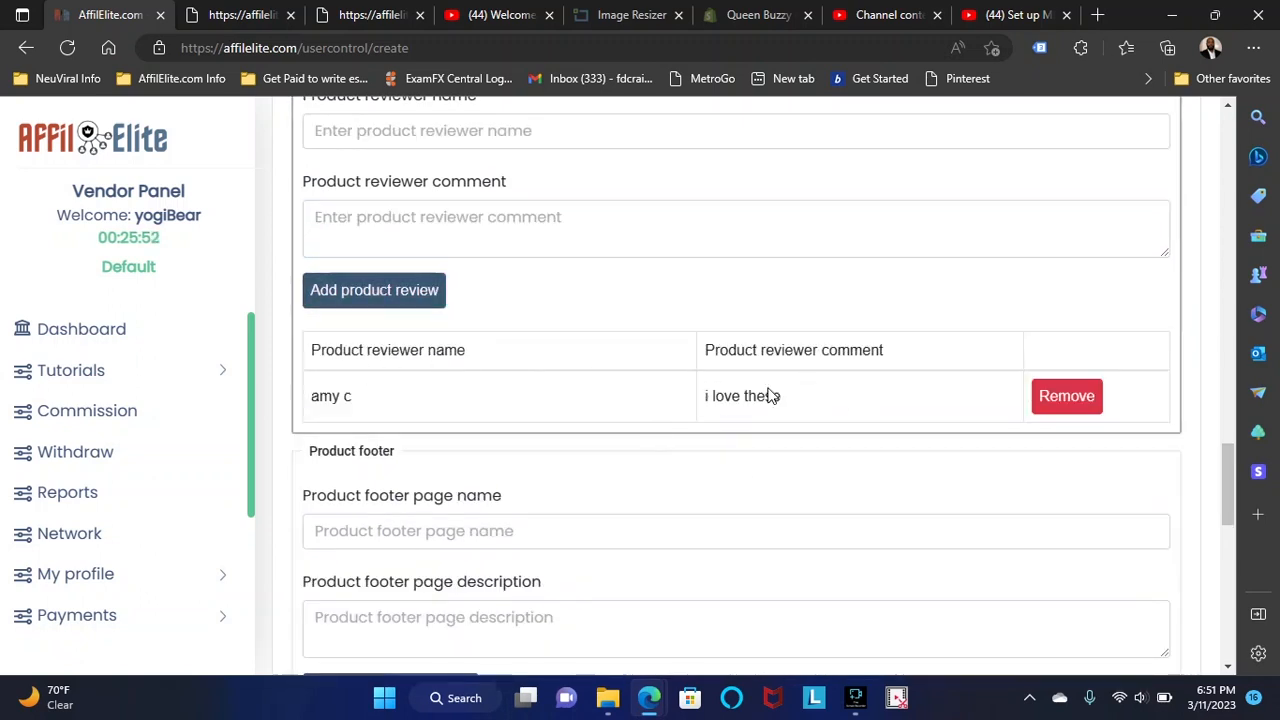
Step: Fill in a product footer page named "gear 2" with the description "new gear" and try to add it
scroll(766, 397, "down", 1)
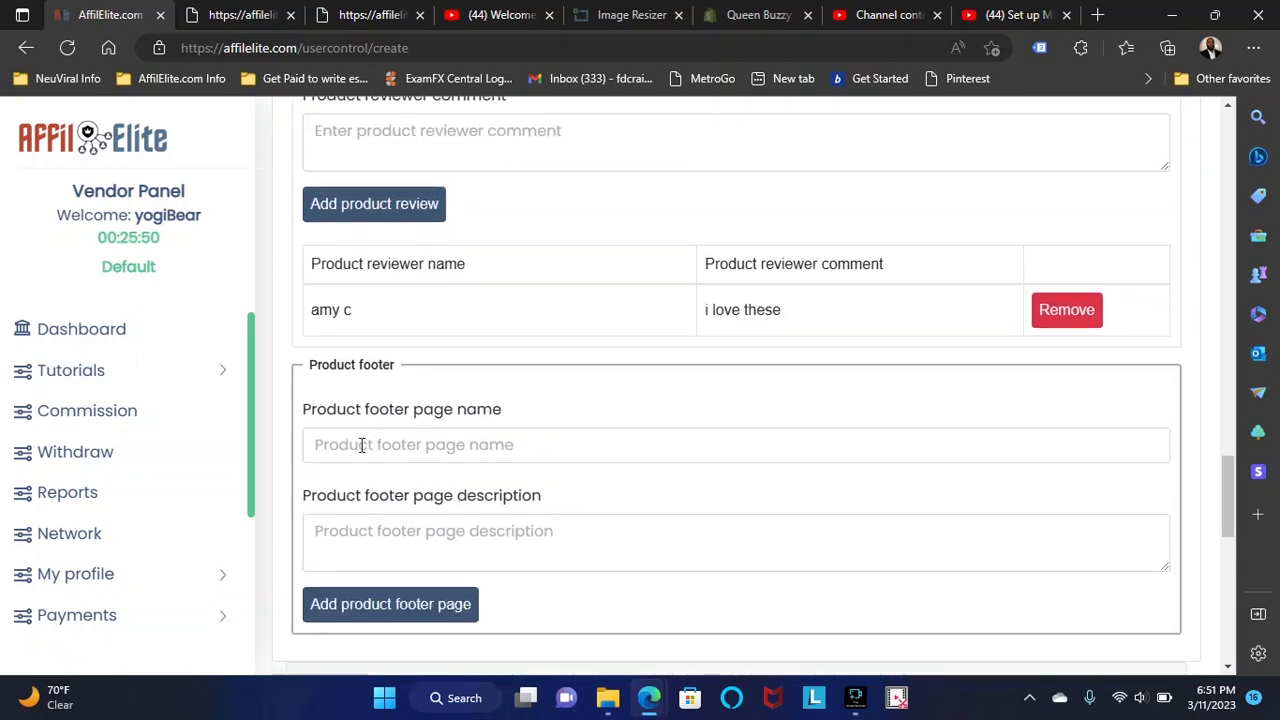
left_click(424, 444)
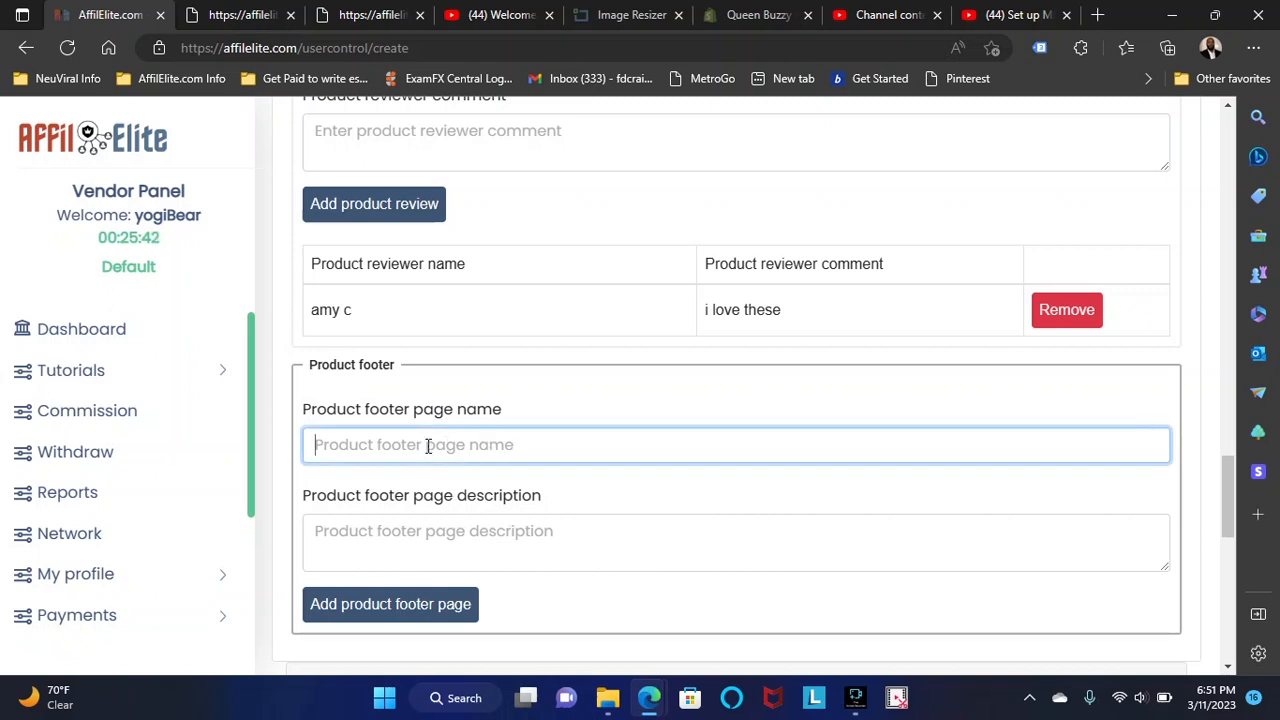
type("gear 2")
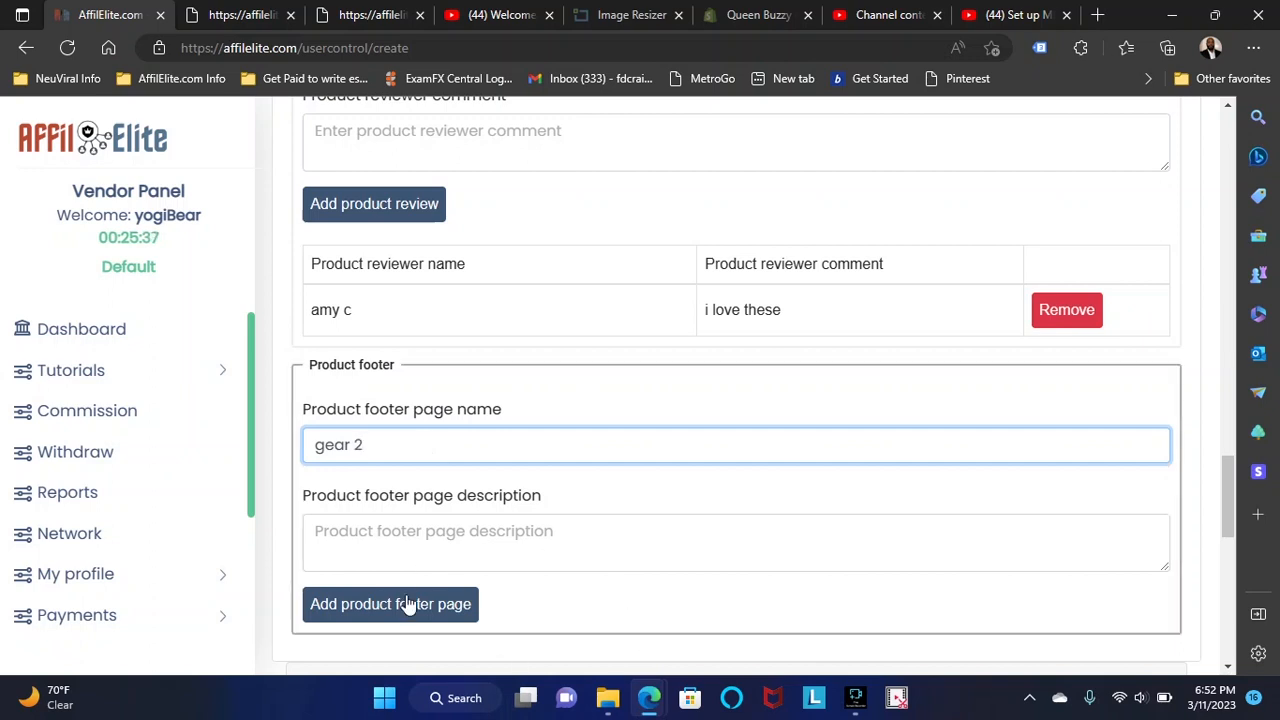
left_click(395, 530)
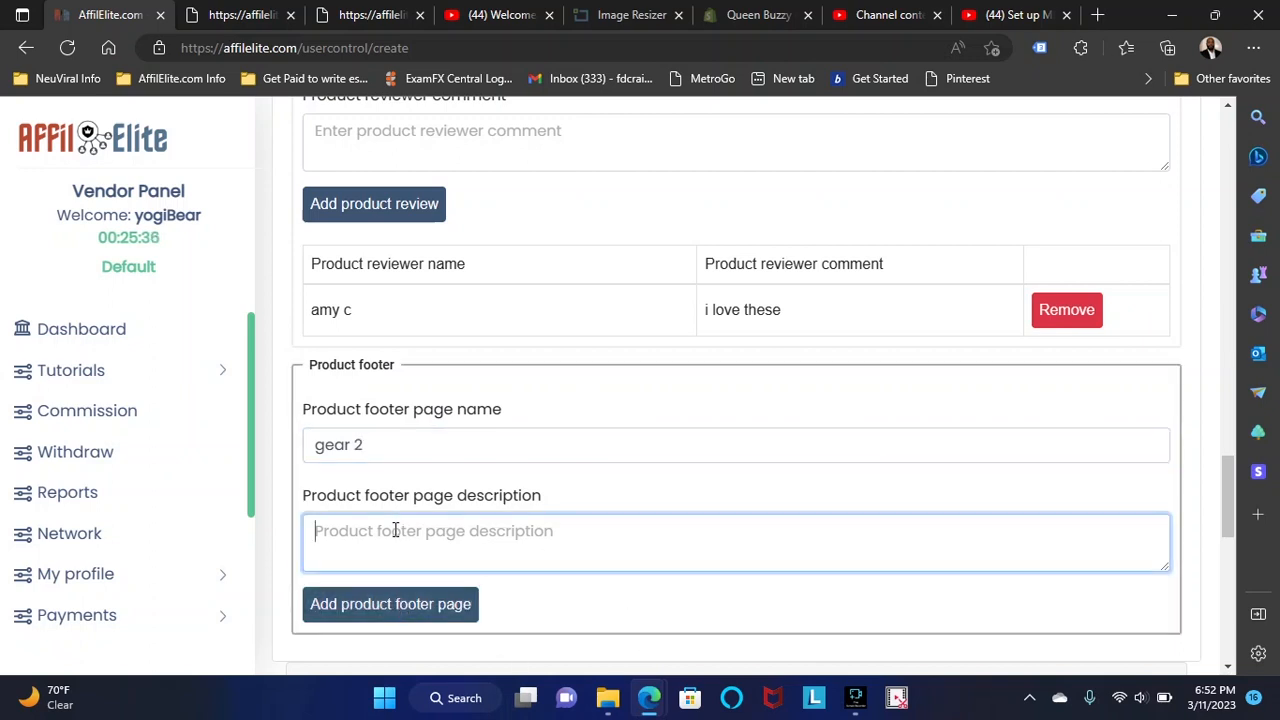
type("new gear")
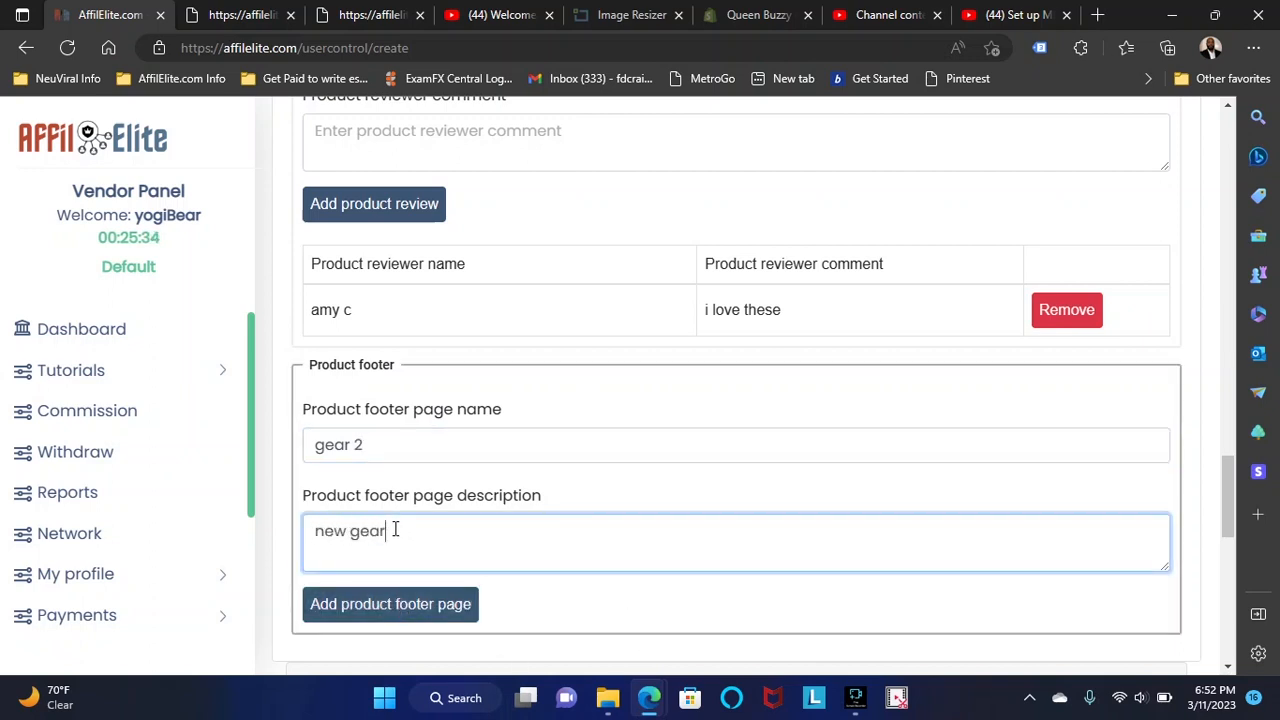
scroll(340, 360, "down", 3)
left_click(374, 277)
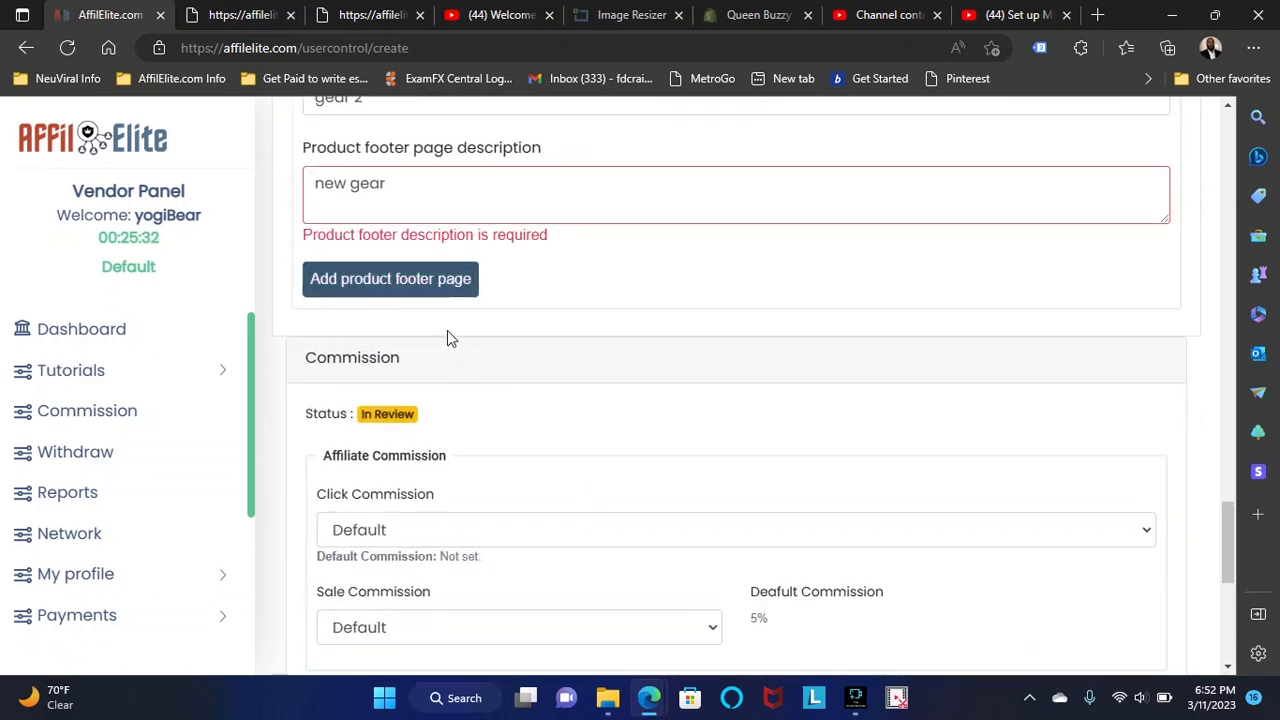
scroll(460, 350, "up", 1)
left_click(470, 362)
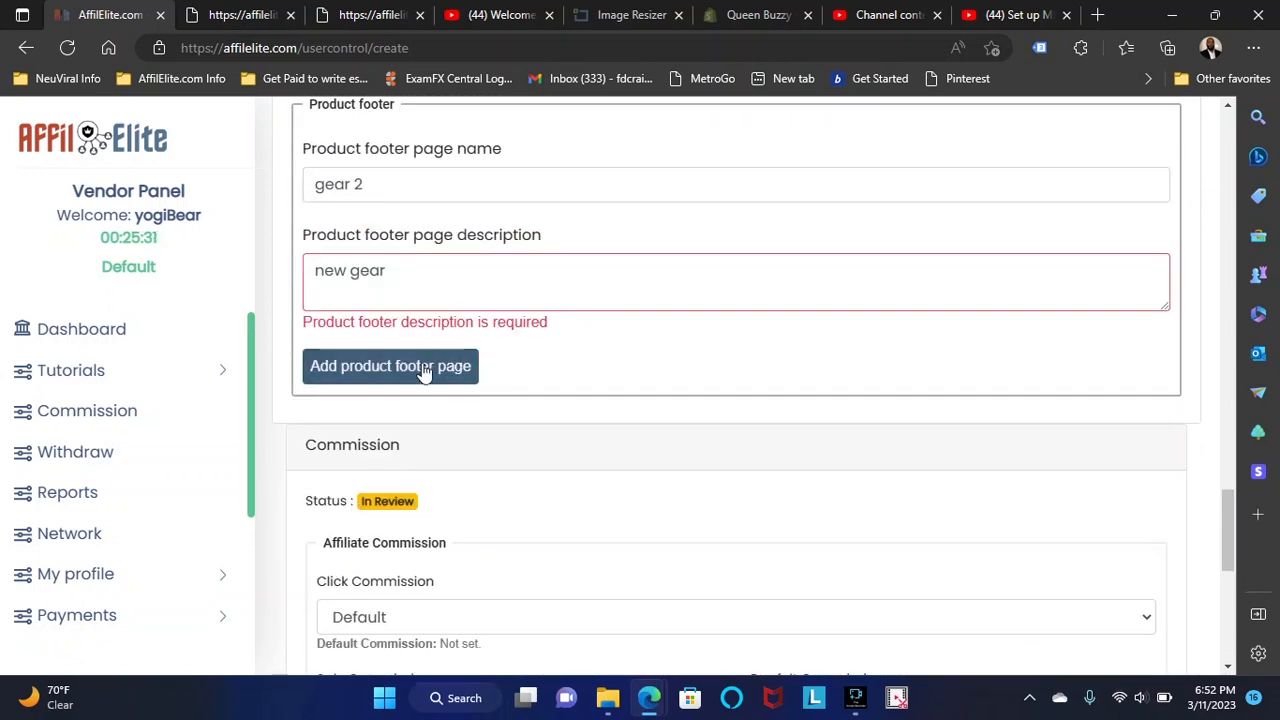
Step: Extend the footer page description to "new gear from our store" and add the footer page
left_click(396, 276)
type("for")
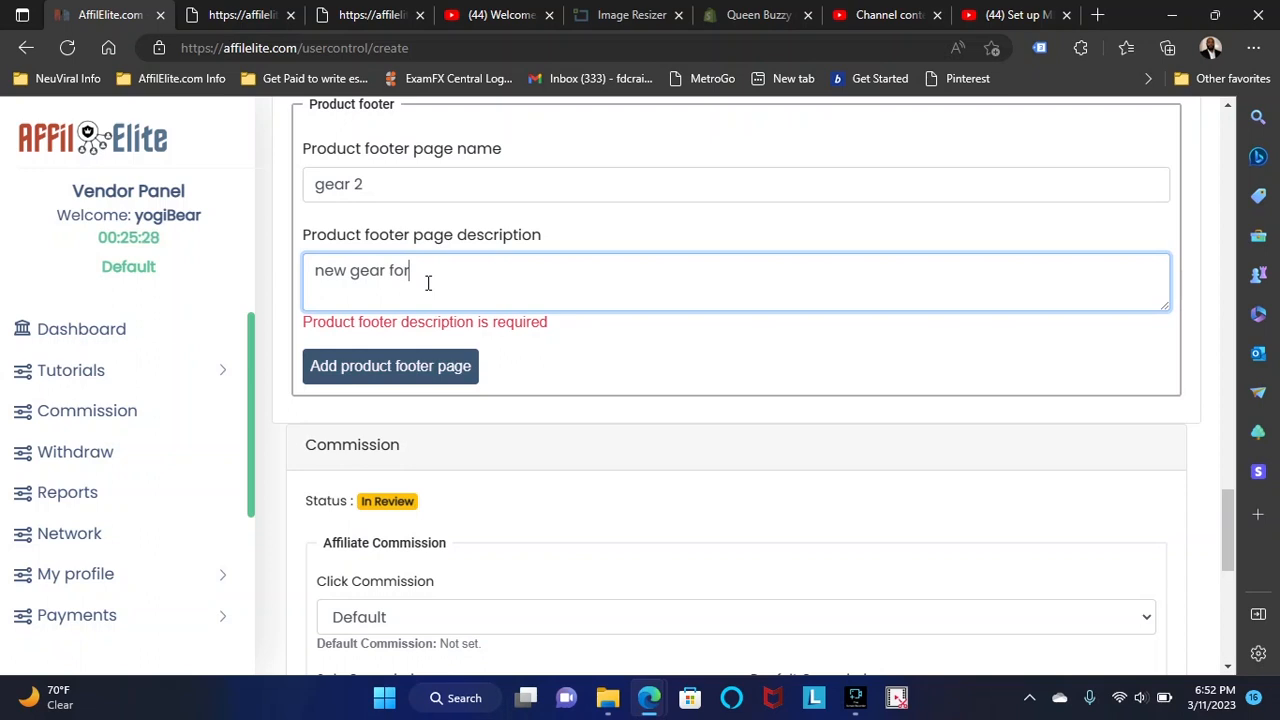
key("BackSpace")
key("BackSpace")
type("our store")
left_click(410, 367)
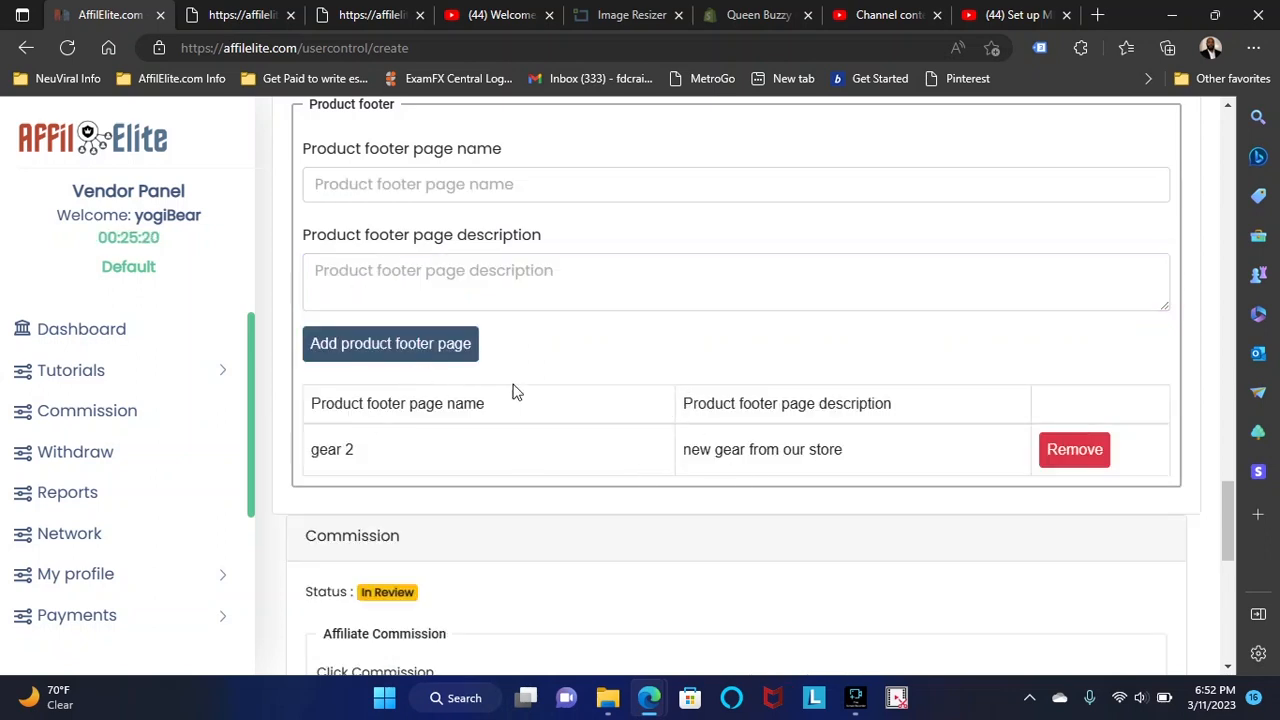
Step: Try the Fixed option for the affiliate click commission, then return it to Default
scroll(610, 449, "down", 2)
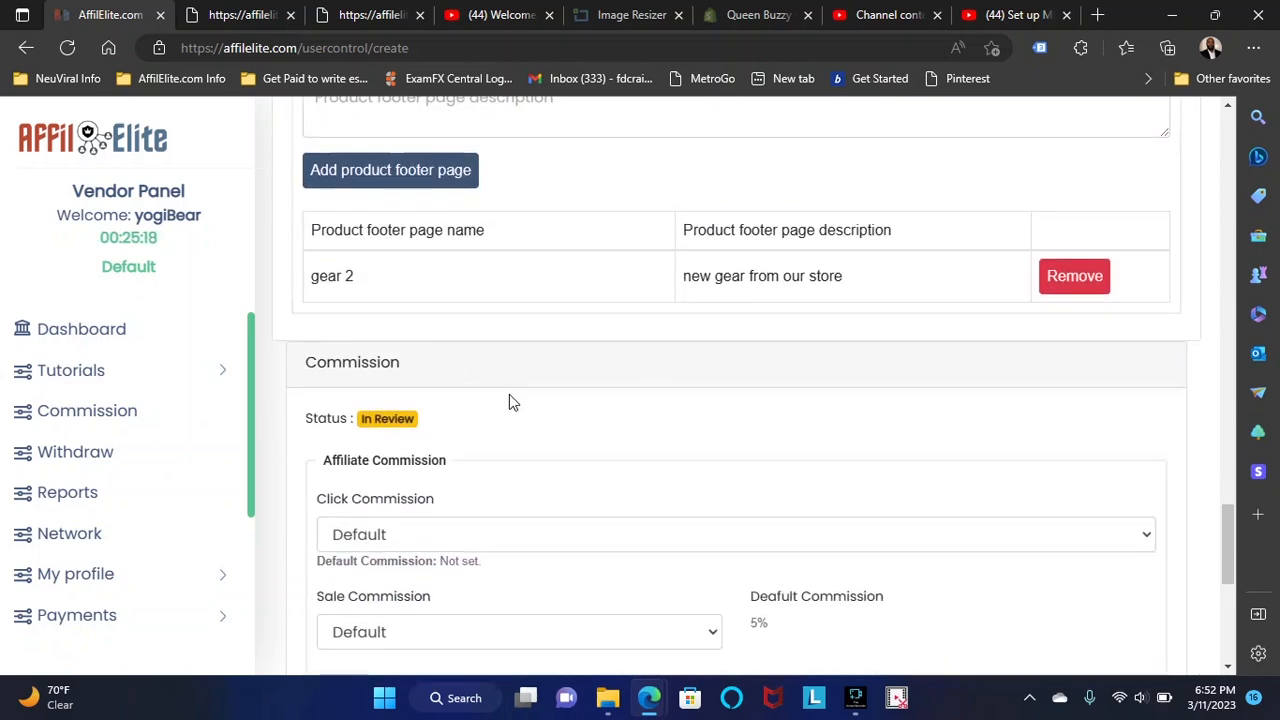
scroll(512, 392, "down", 2)
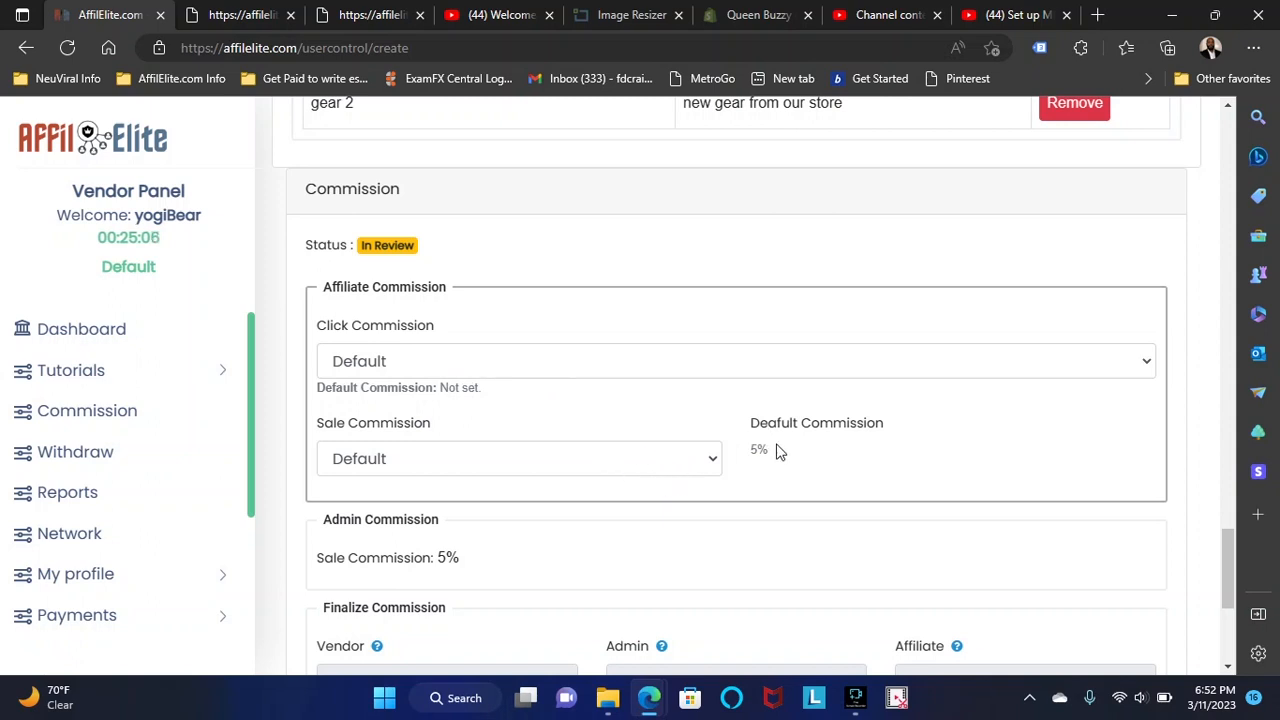
left_click(599, 363)
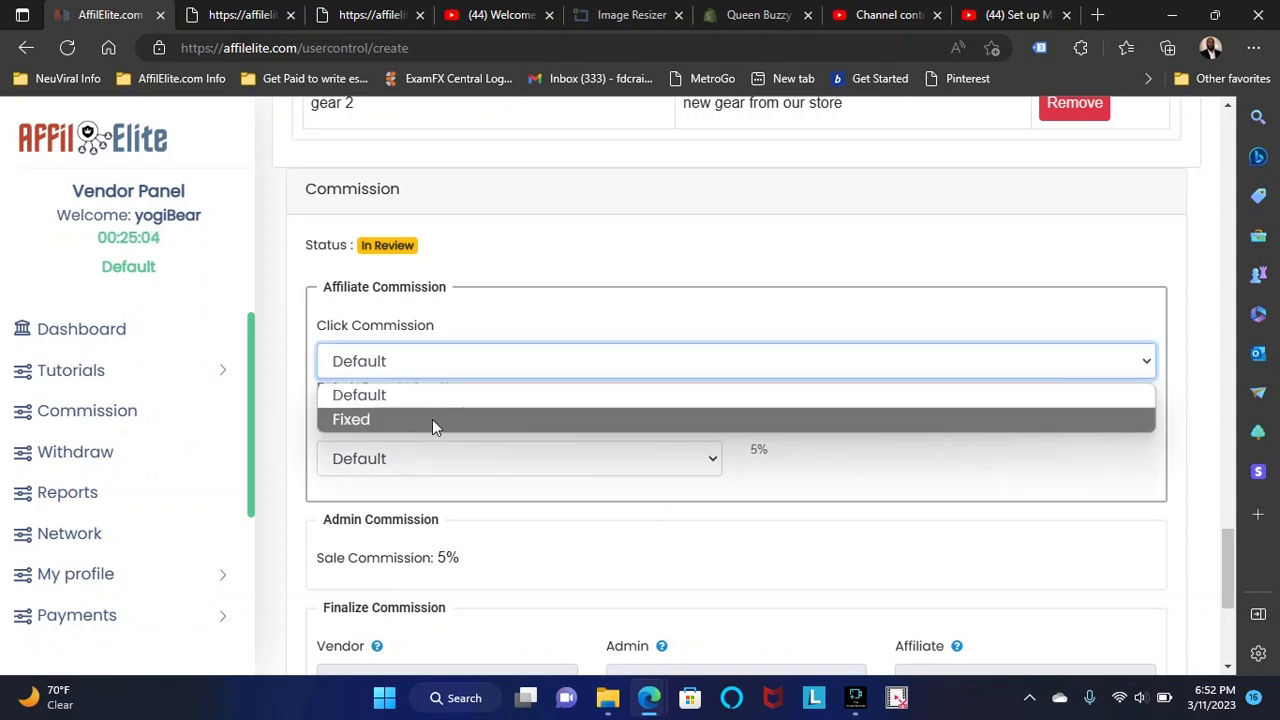
left_click(434, 420)
left_click(405, 366)
left_click(427, 393)
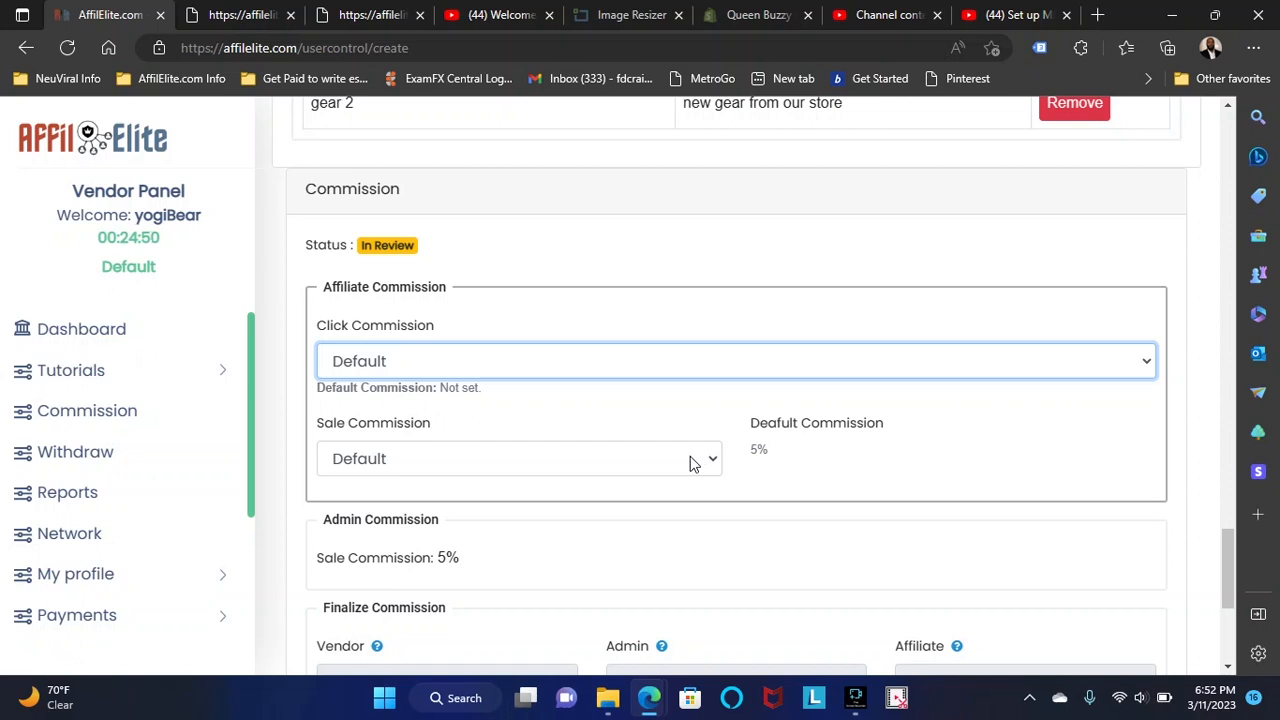
Step: Set the affiliate sale commission to Percentage (%) with a value of 5 and review the finalized commissions
left_click(690, 461)
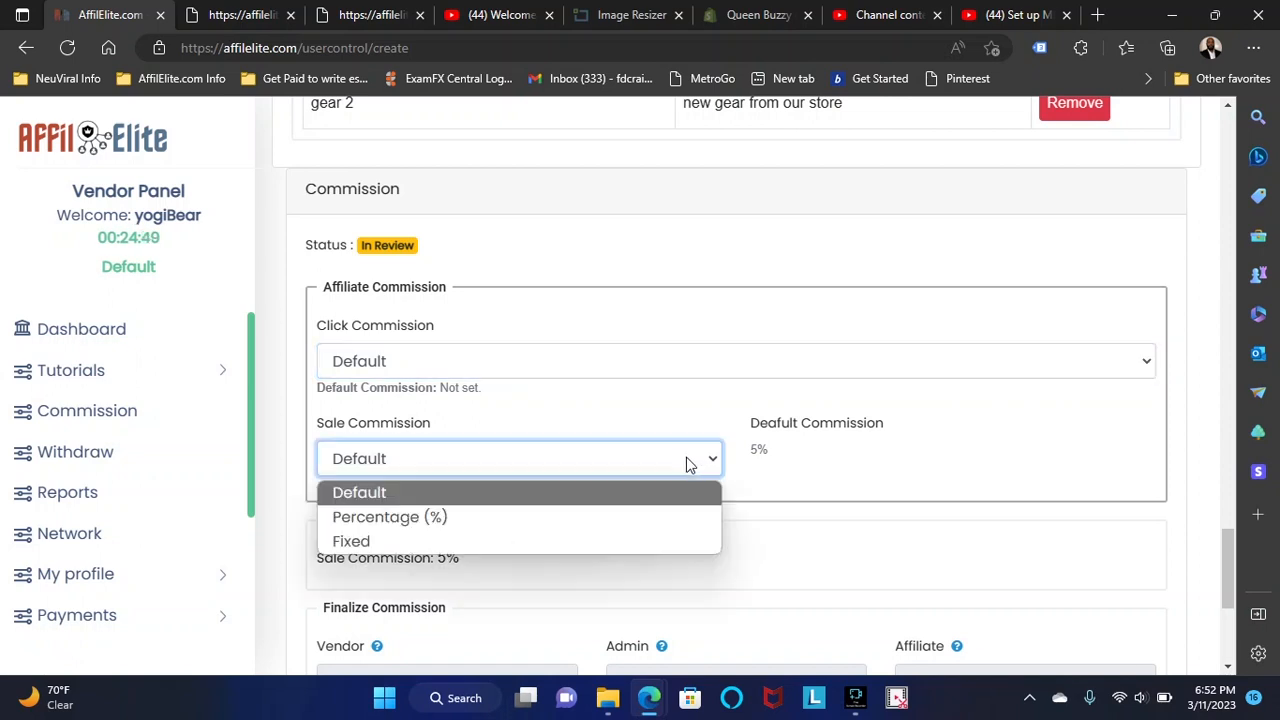
left_click(440, 517)
left_click(785, 457)
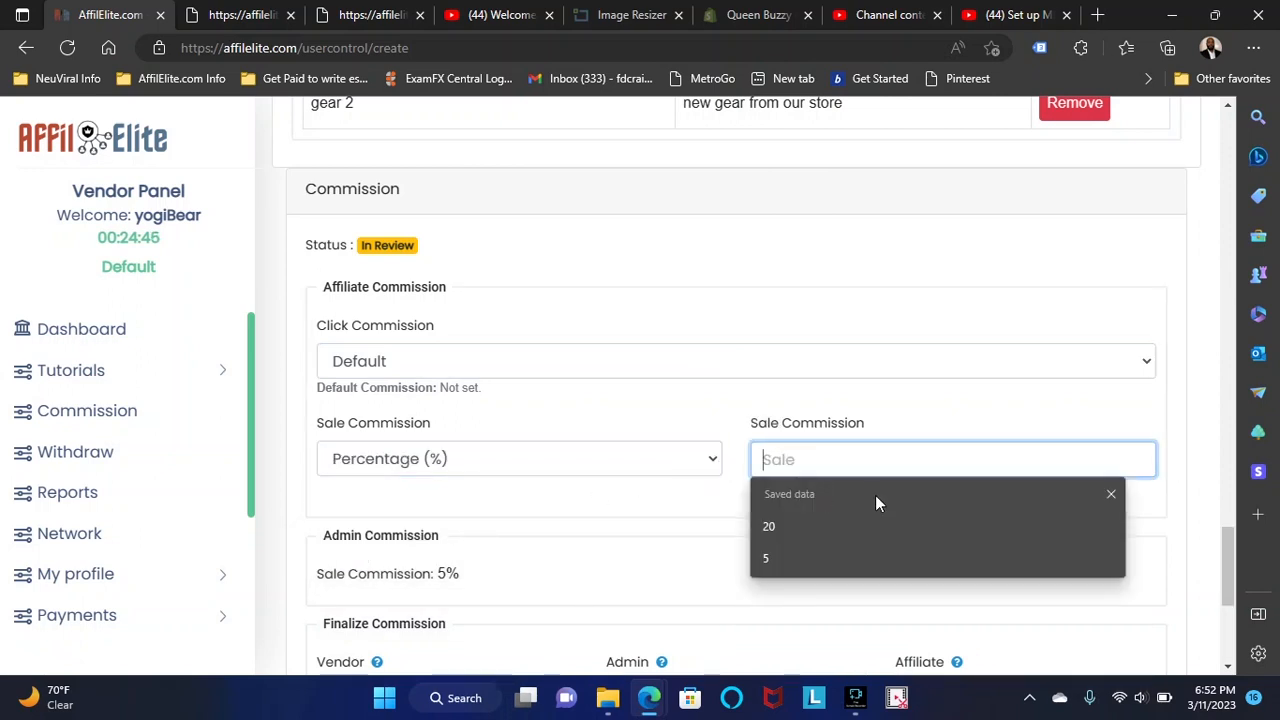
left_click(772, 556)
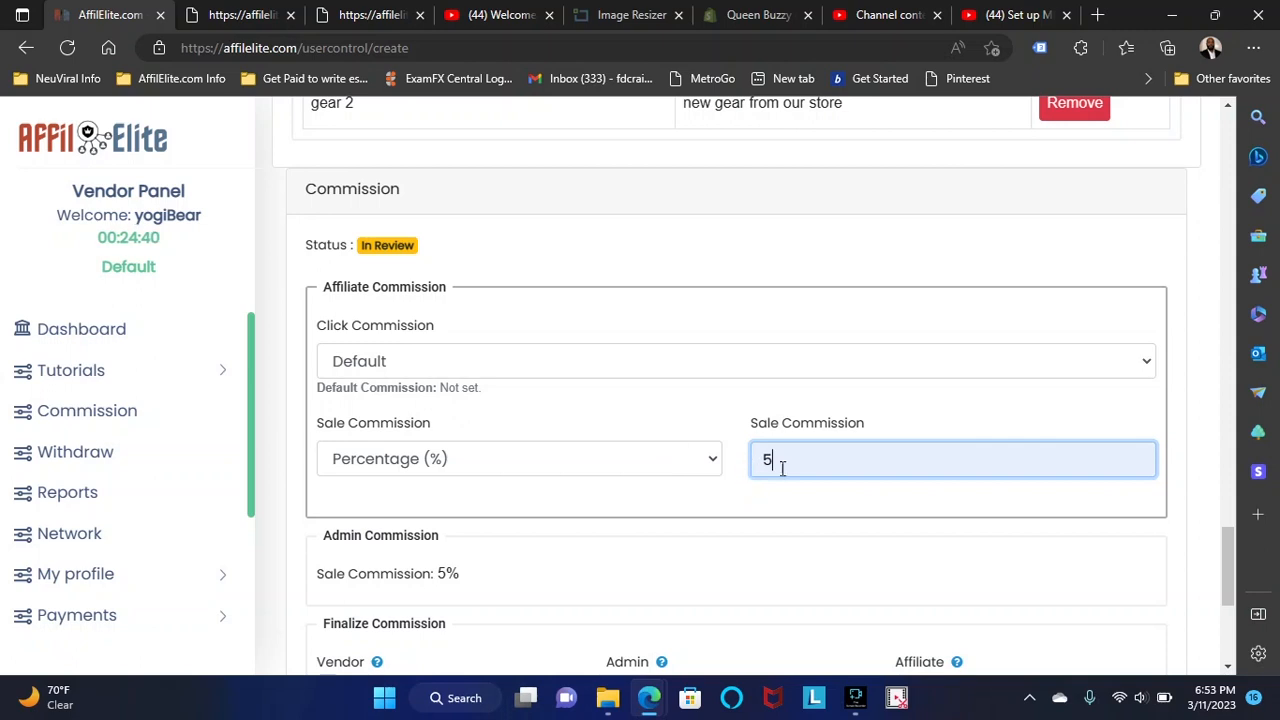
scroll(726, 455, "down", 2)
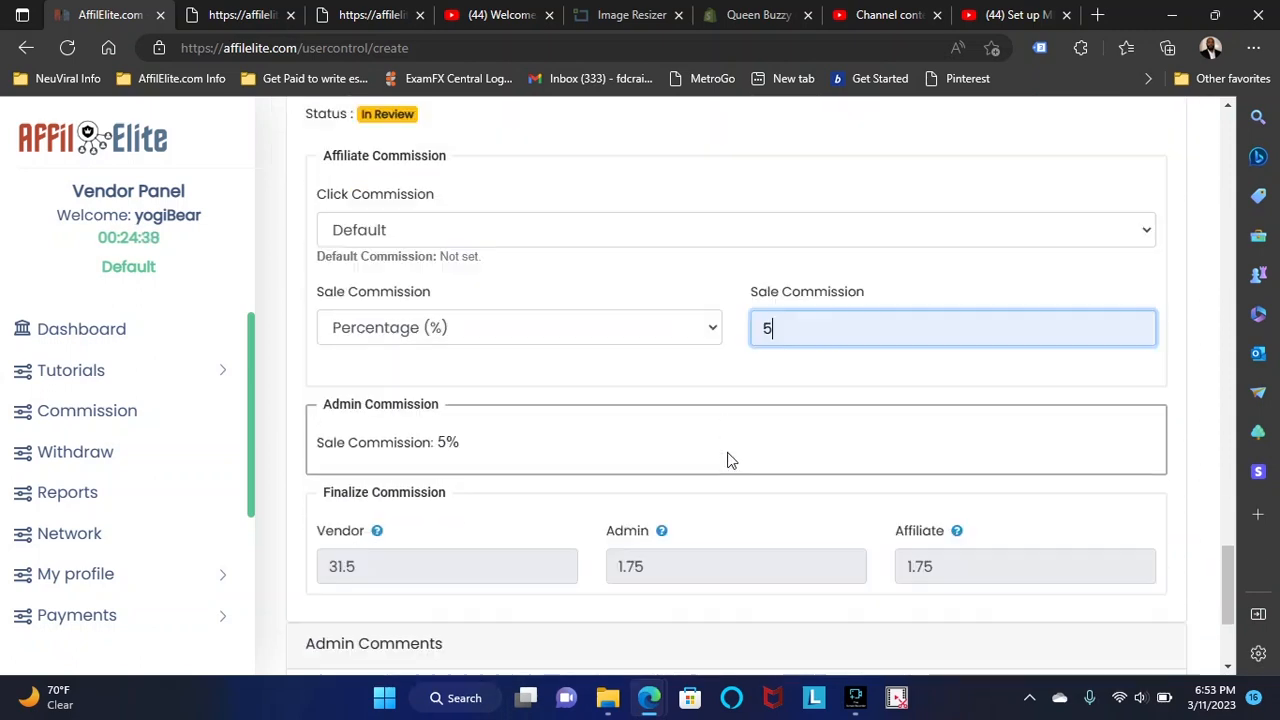
scroll(506, 417, "down", 2)
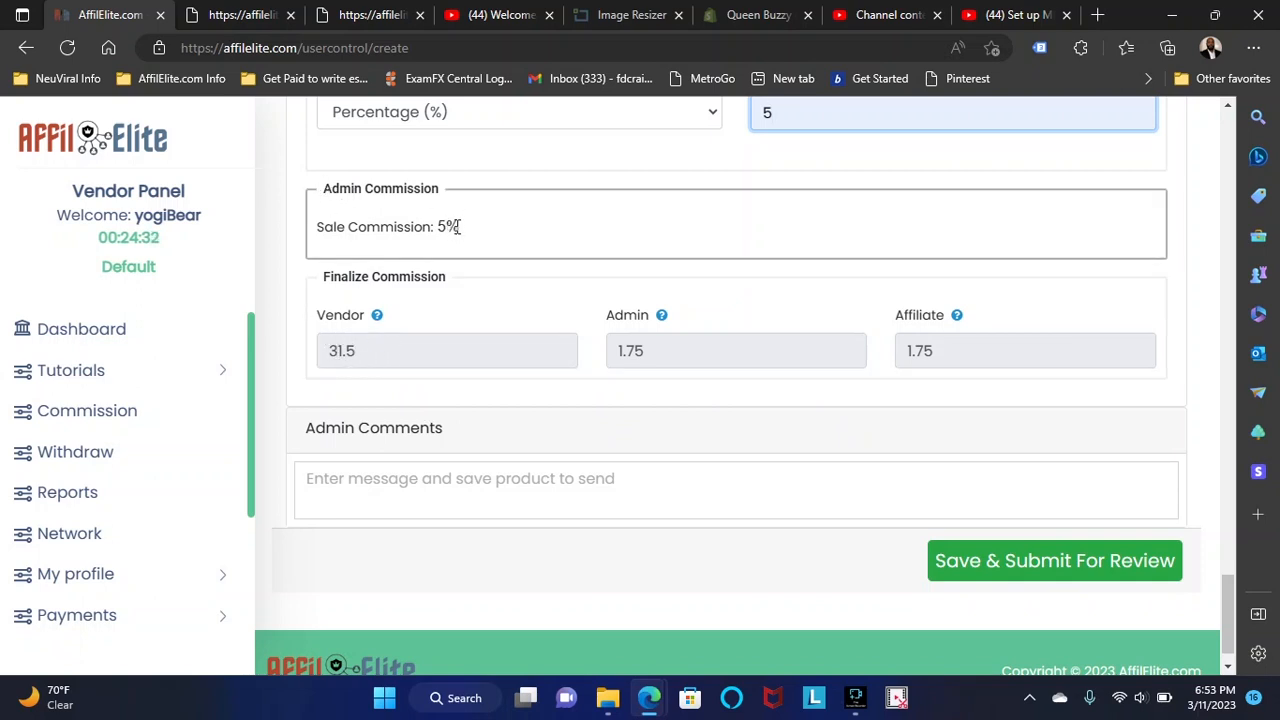
Step: Read the explanations of the vendor, admin and affiliate amounts in the finalized commission section
mouse_move(377, 317)
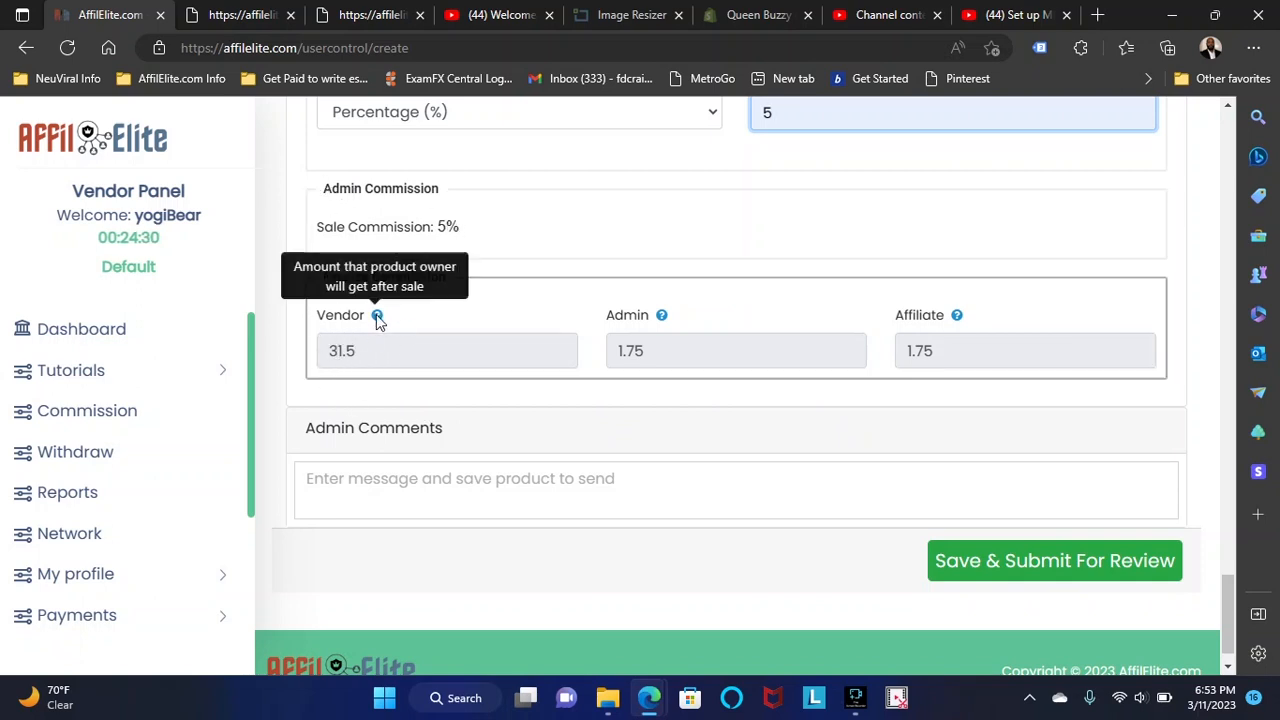
mouse_move(661, 318)
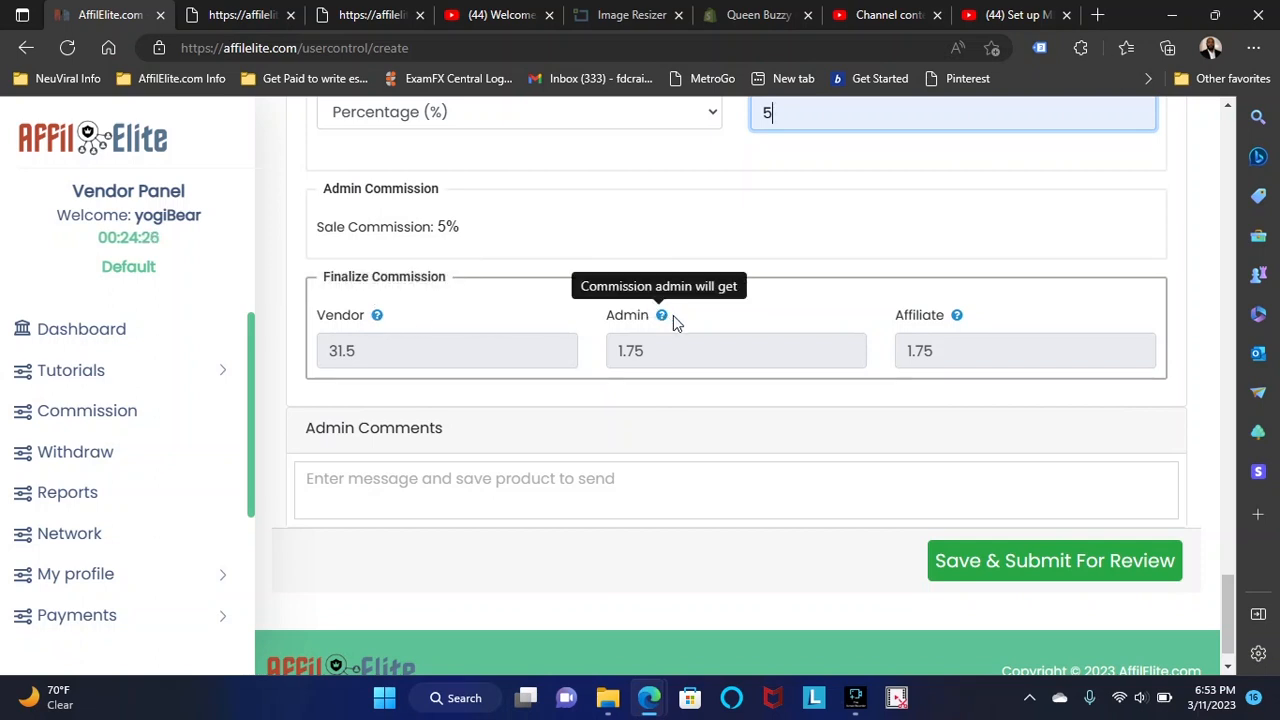
mouse_move(957, 316)
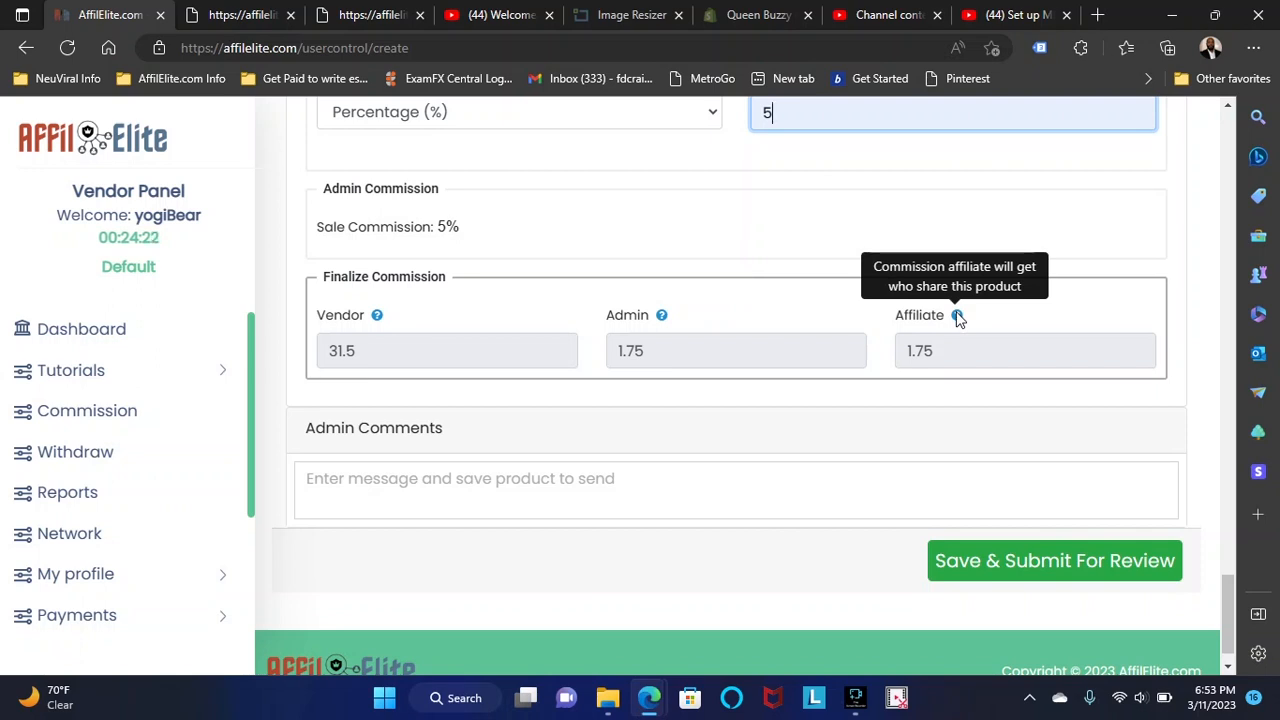
scroll(640, 470, "up", 2)
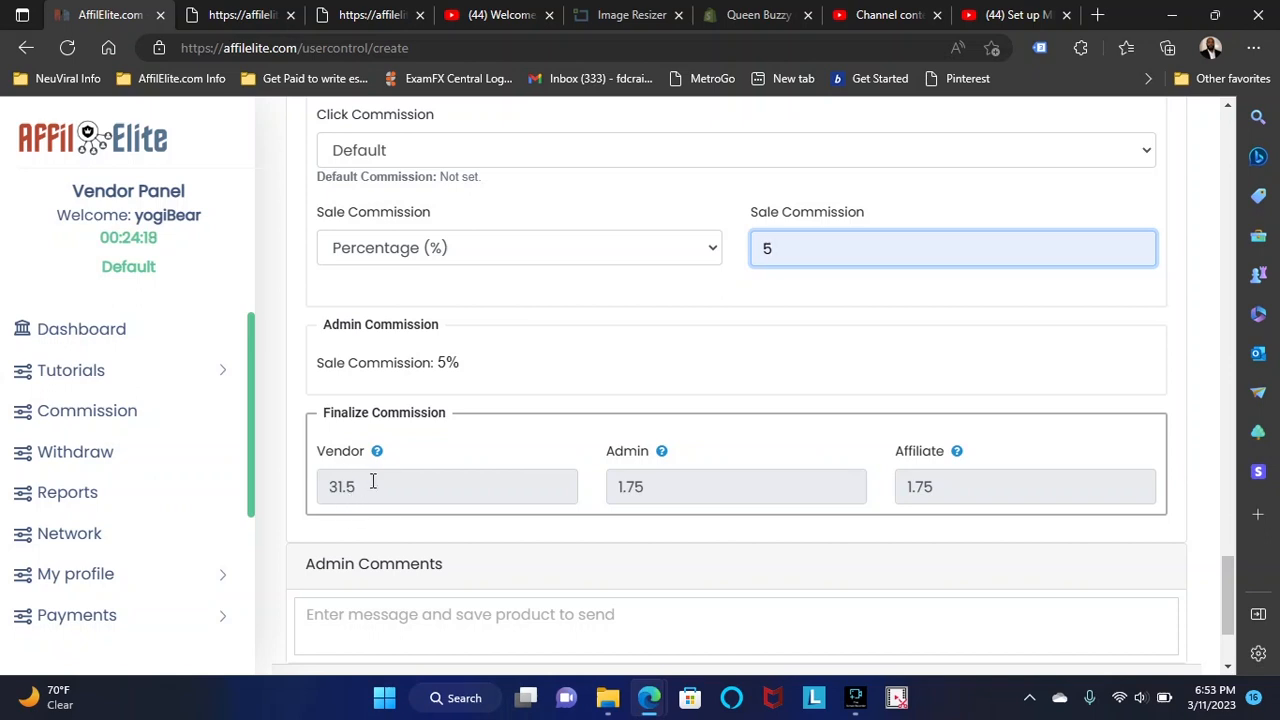
scroll(458, 404, "down", 3)
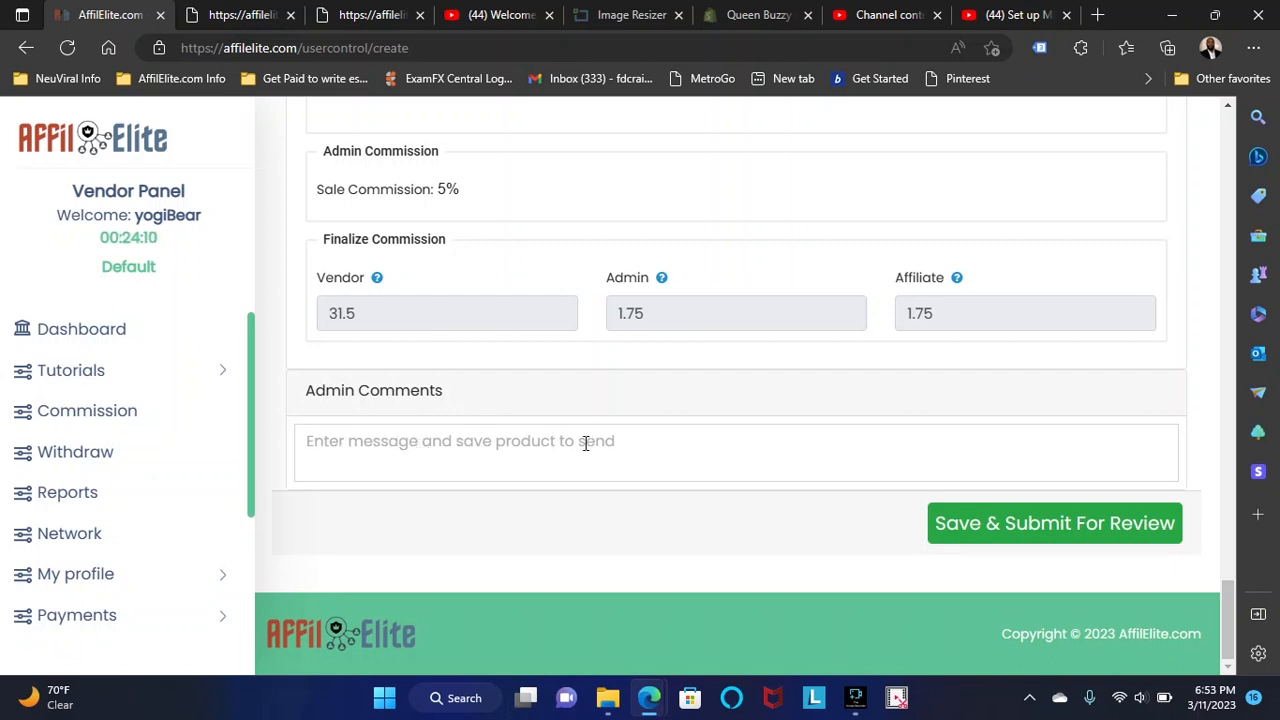
Step: Try to submit the product for review and go to the required Categories field
left_click(988, 530)
left_click(621, 478)
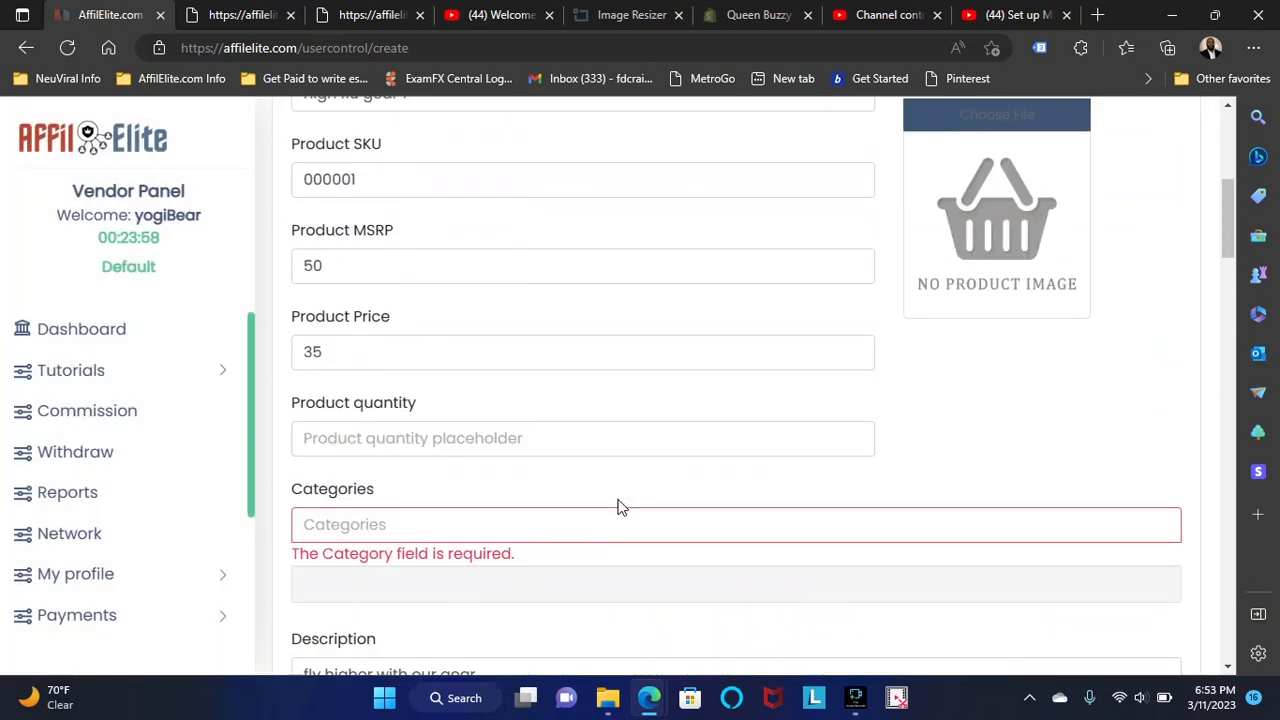
left_click(490, 528)
scroll(640, 490, "down", 2)
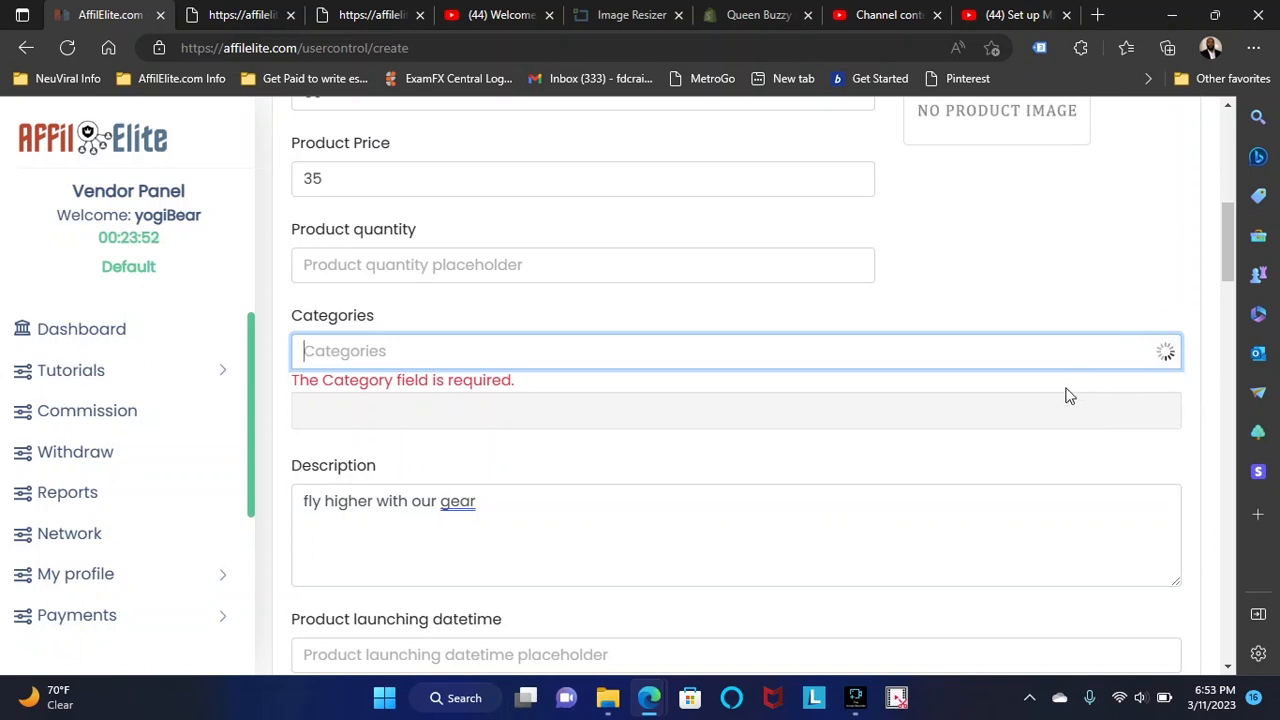
Step: Enter "sales commission" in the Categories field and try to submit the product with it
left_click(373, 350)
type("sale")
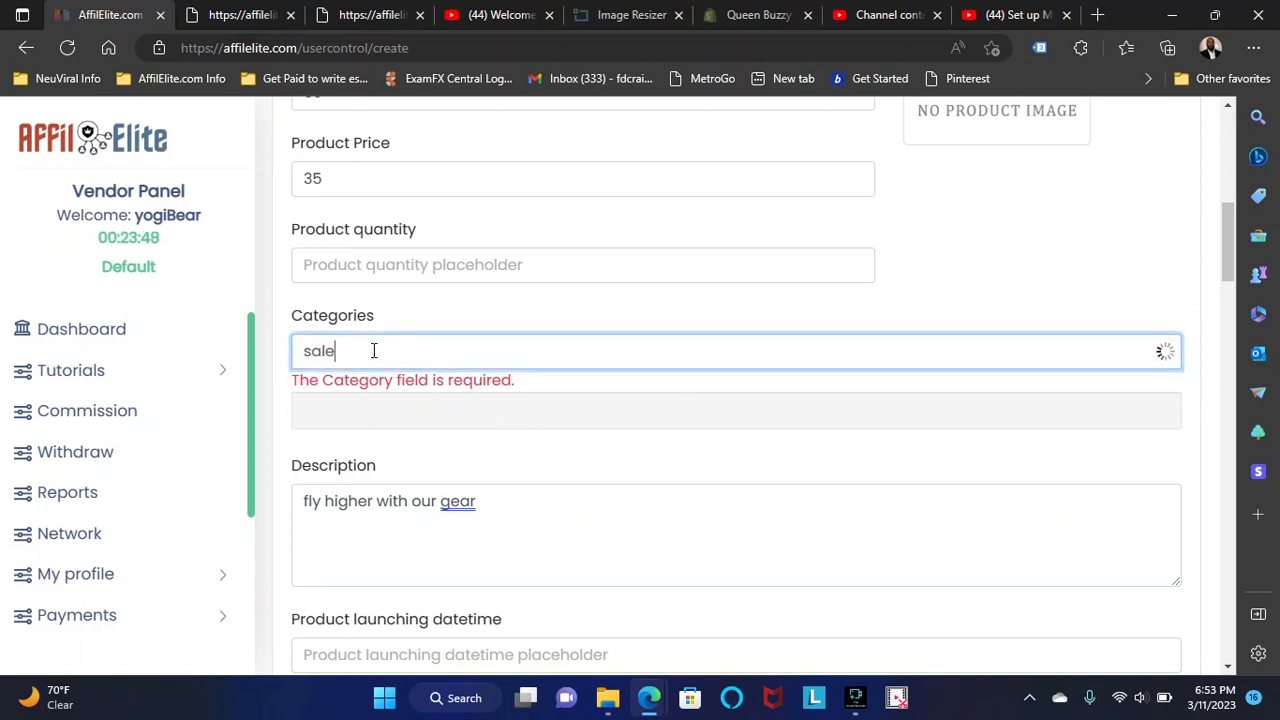
type("s commission")
key("Return")
left_click(610, 471)
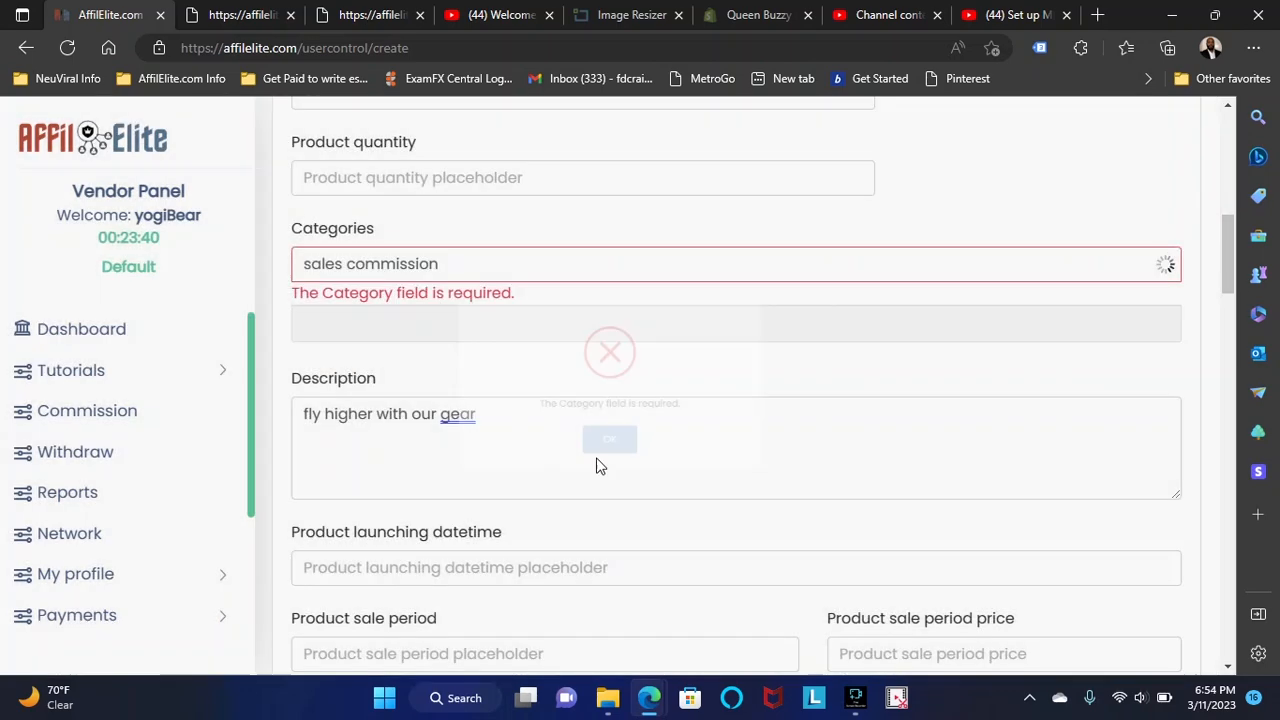
left_click(467, 266)
triple_click(1102, 263)
left_click(415, 264)
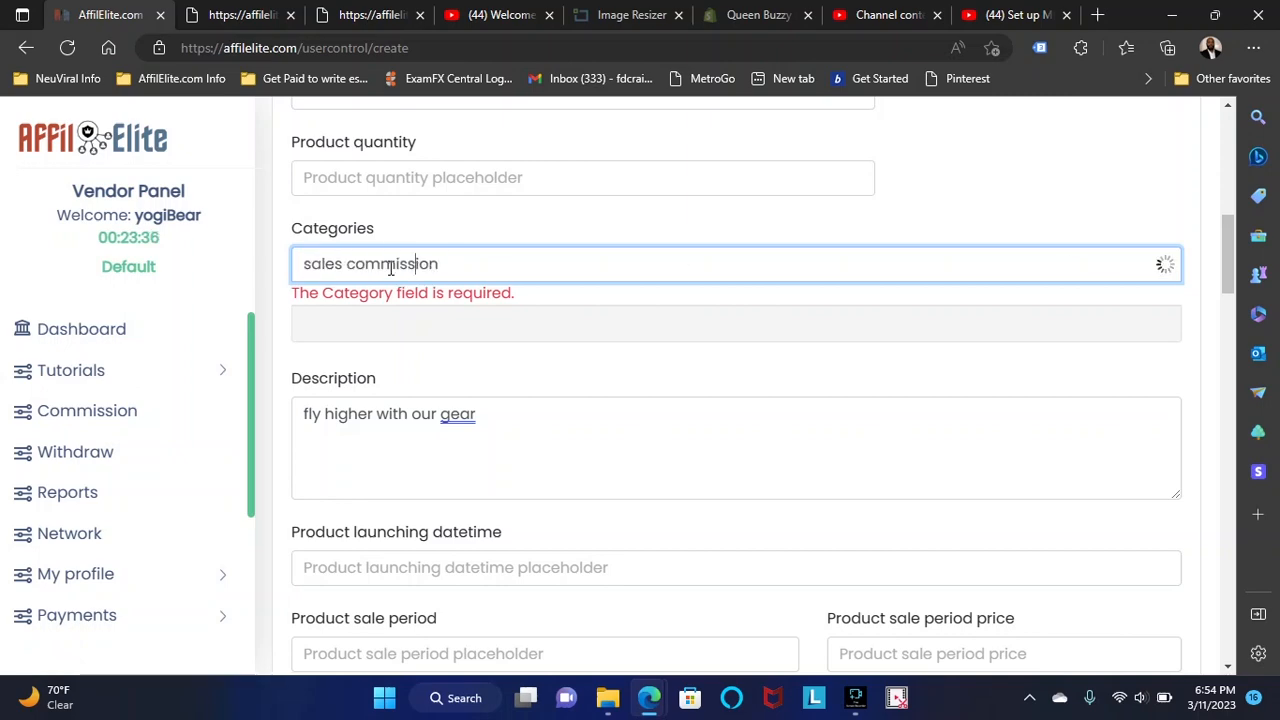
Step: Check the form around the Categories entry and retry submitting the product for review
scroll(440, 300, "down", 6)
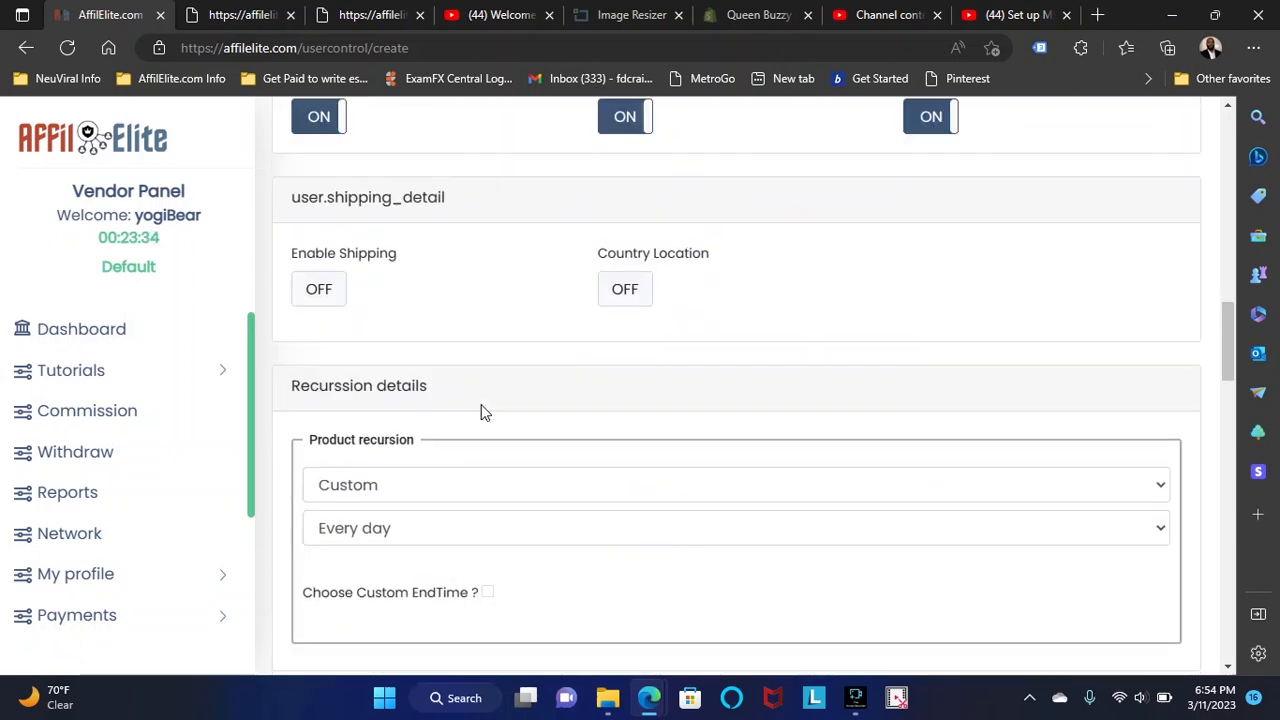
scroll(483, 414, "up", 10)
scroll(481, 411, "down", 4)
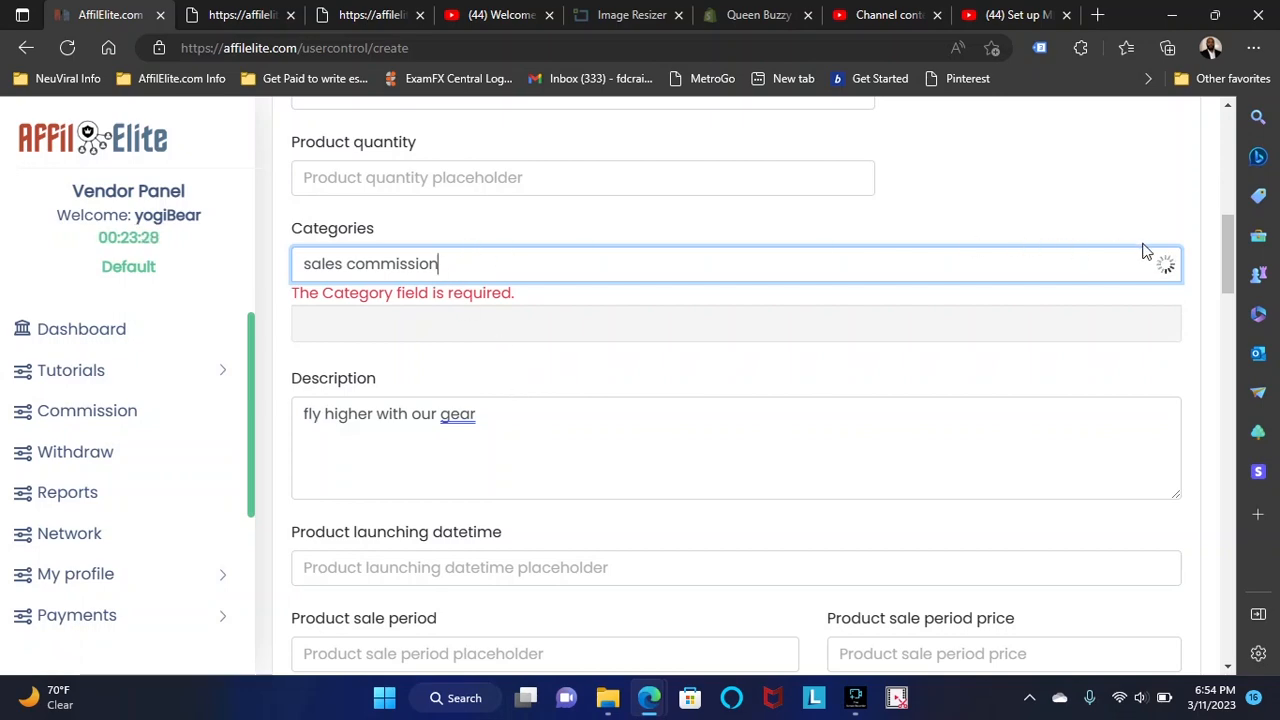
double_click(1164, 266)
scroll(967, 376, "down", 20)
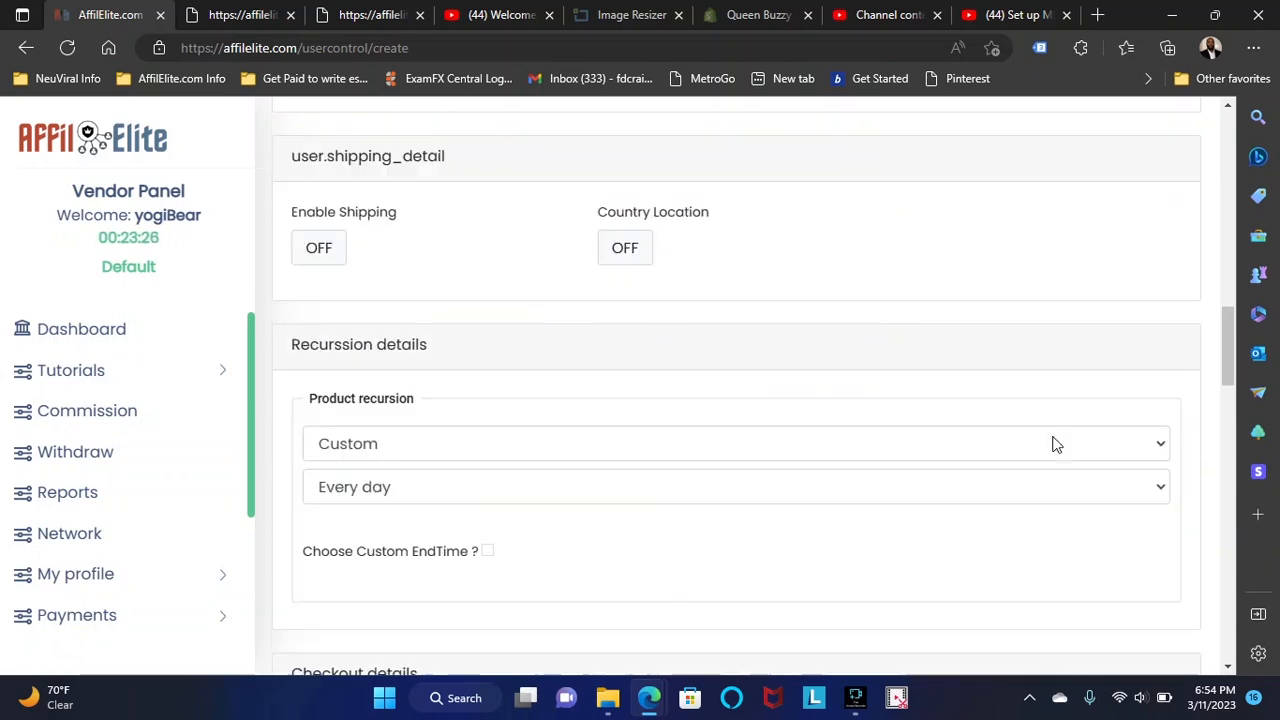
left_click(1035, 540)
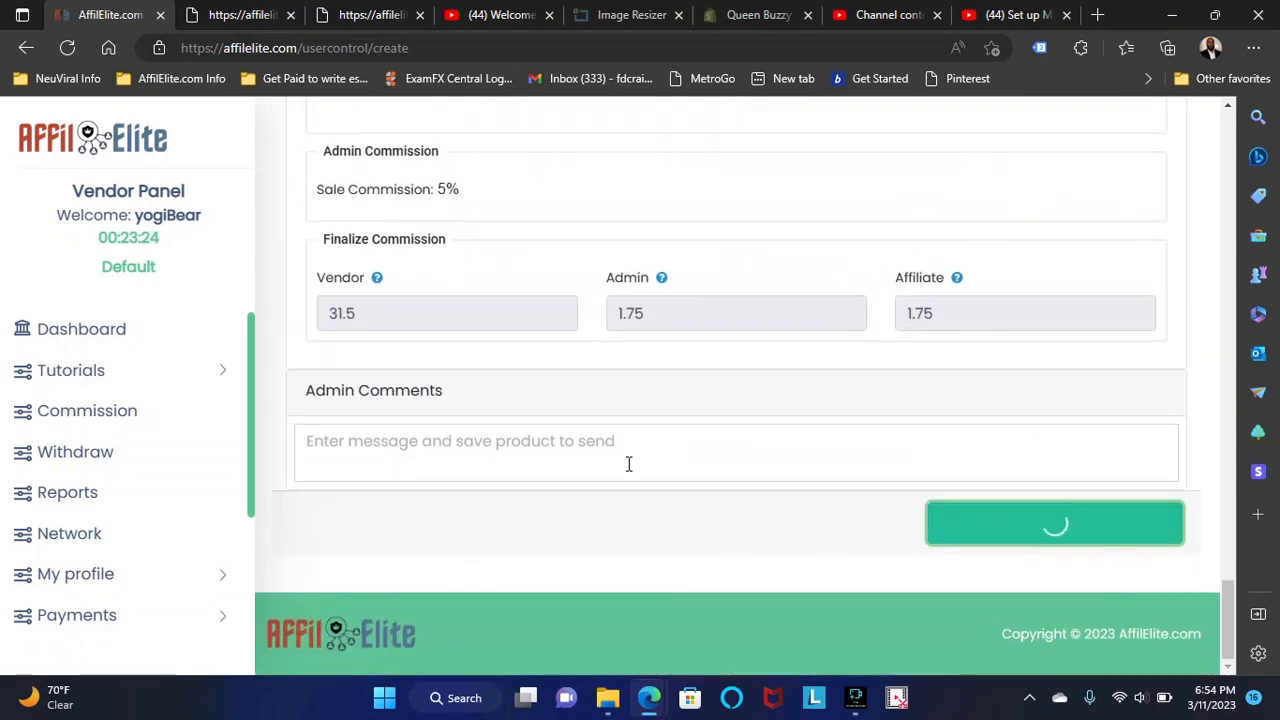
left_click(595, 470)
Step: Assign the Electronics category to the product from the list of available categories
scroll(560, 503, "up", 11)
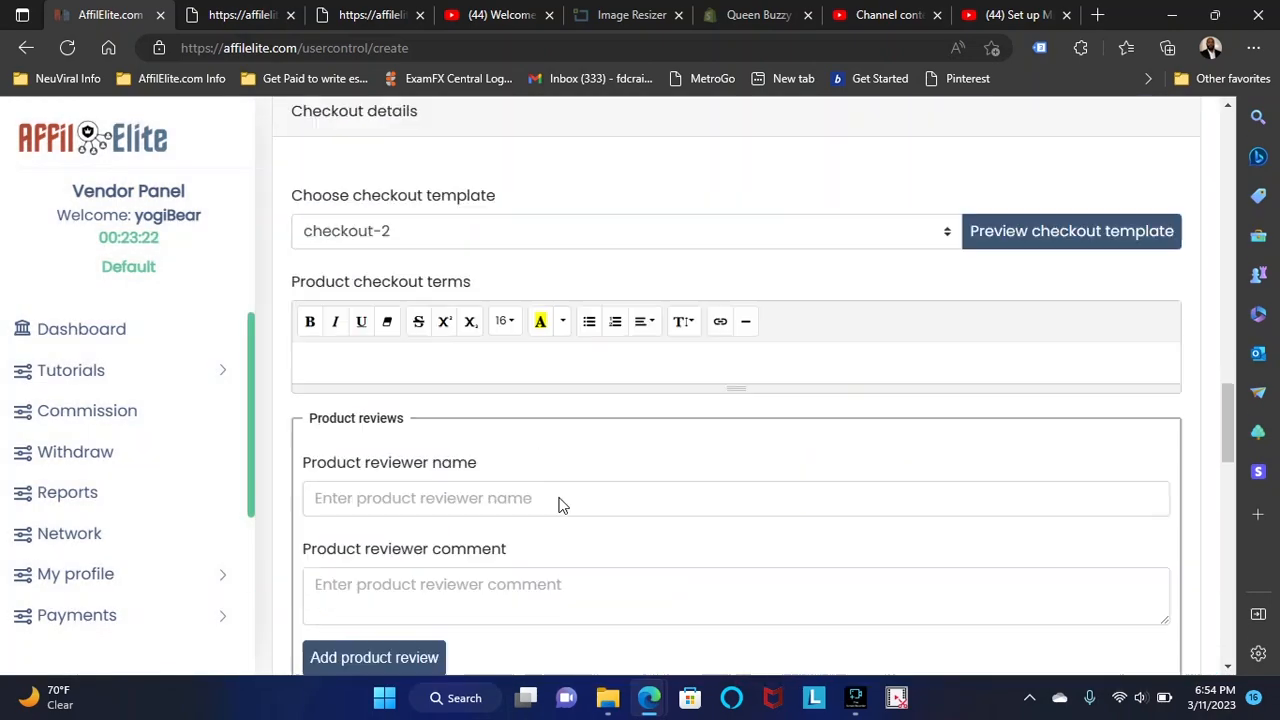
scroll(554, 494, "down", 5)
scroll(554, 494, "up", 15)
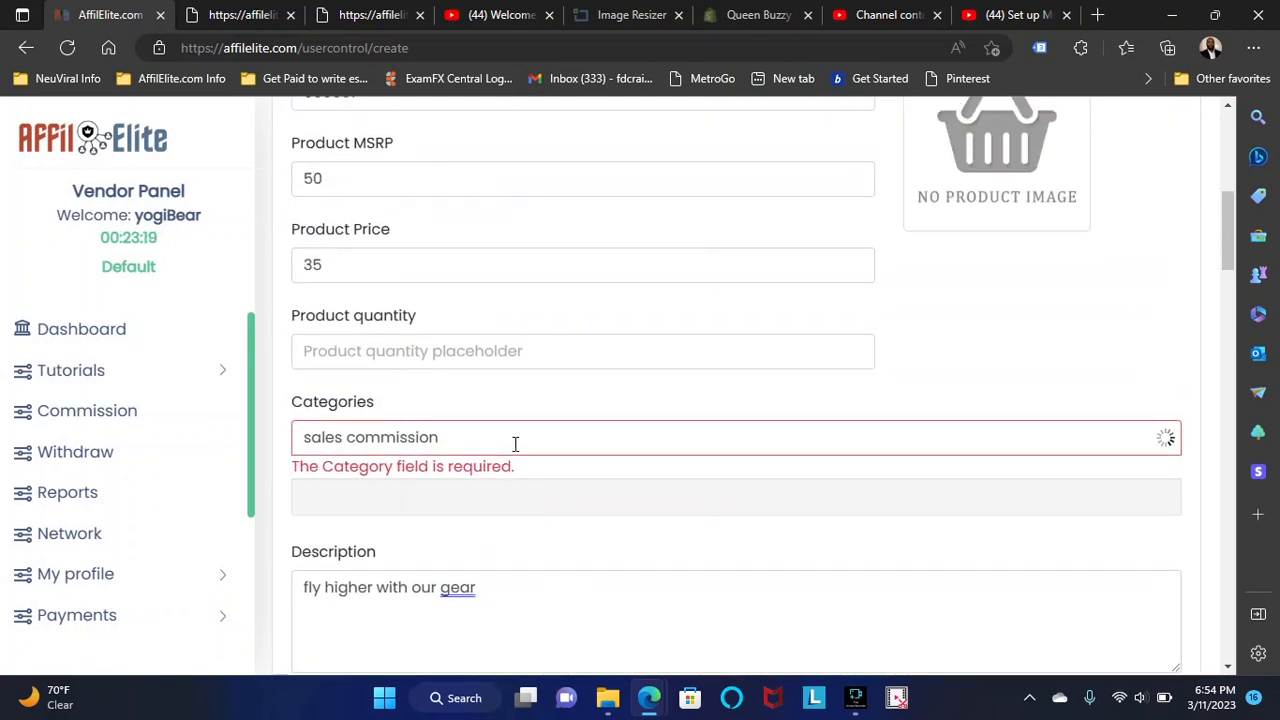
right_click(1137, 440)
left_click(714, 448)
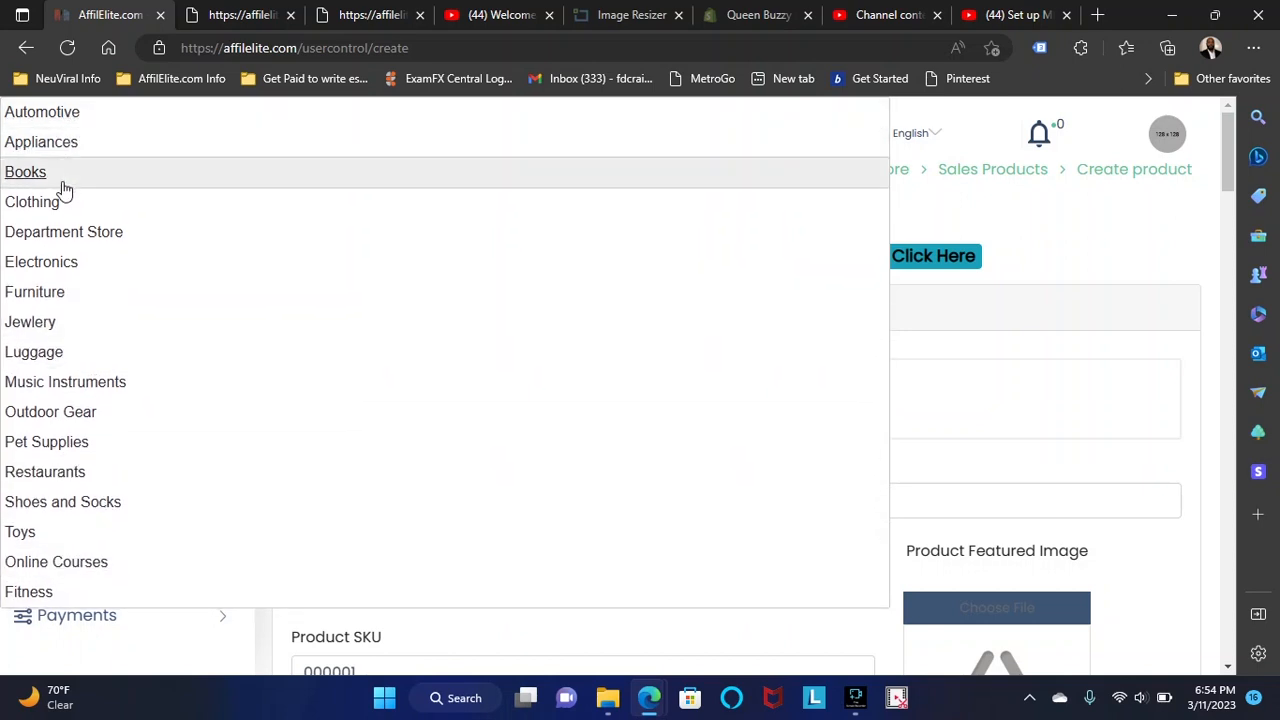
left_click(70, 262)
Step: Try to submit the product with its new category and look through the form for missing required entries
scroll(723, 380, "down", 9)
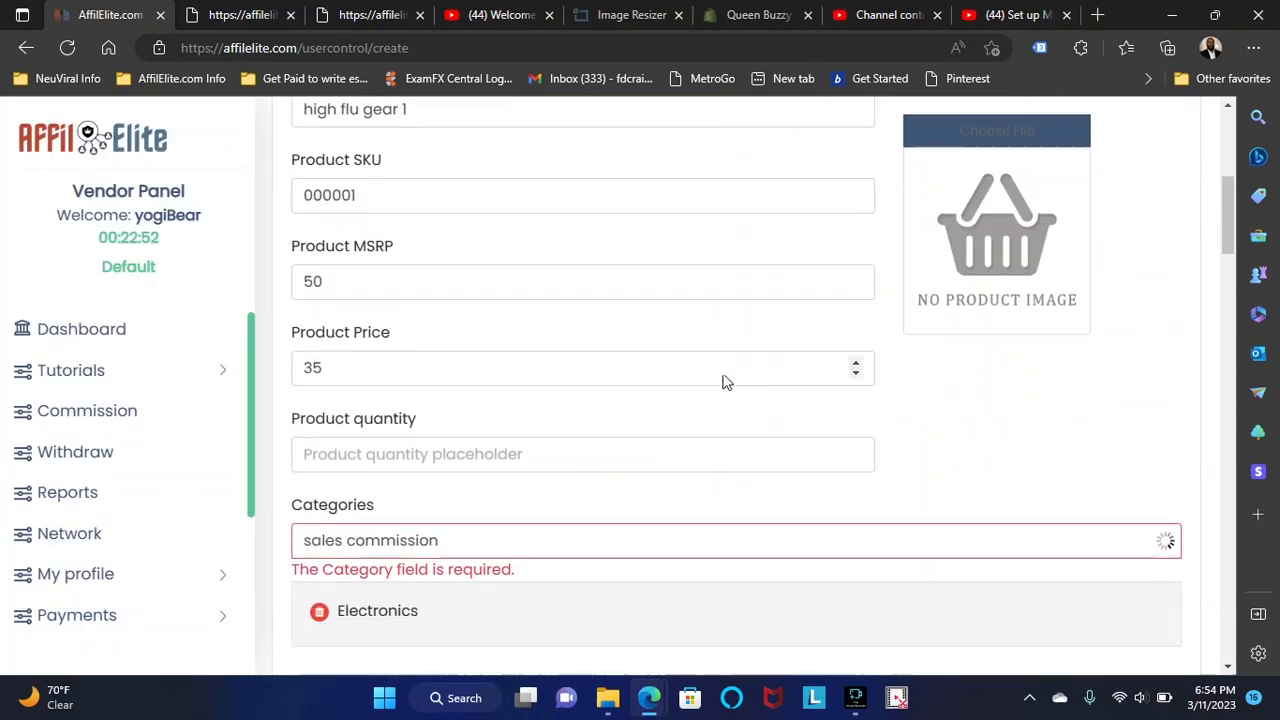
scroll(592, 403, "down", 20)
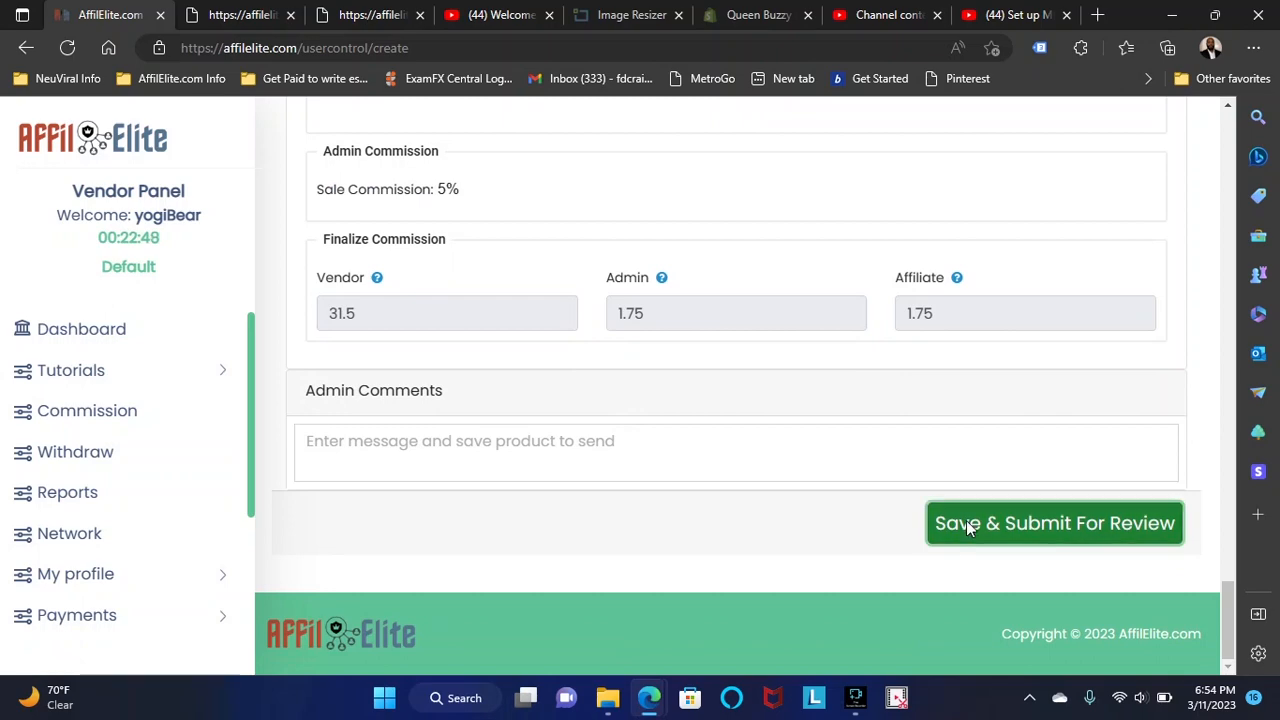
left_click(966, 525)
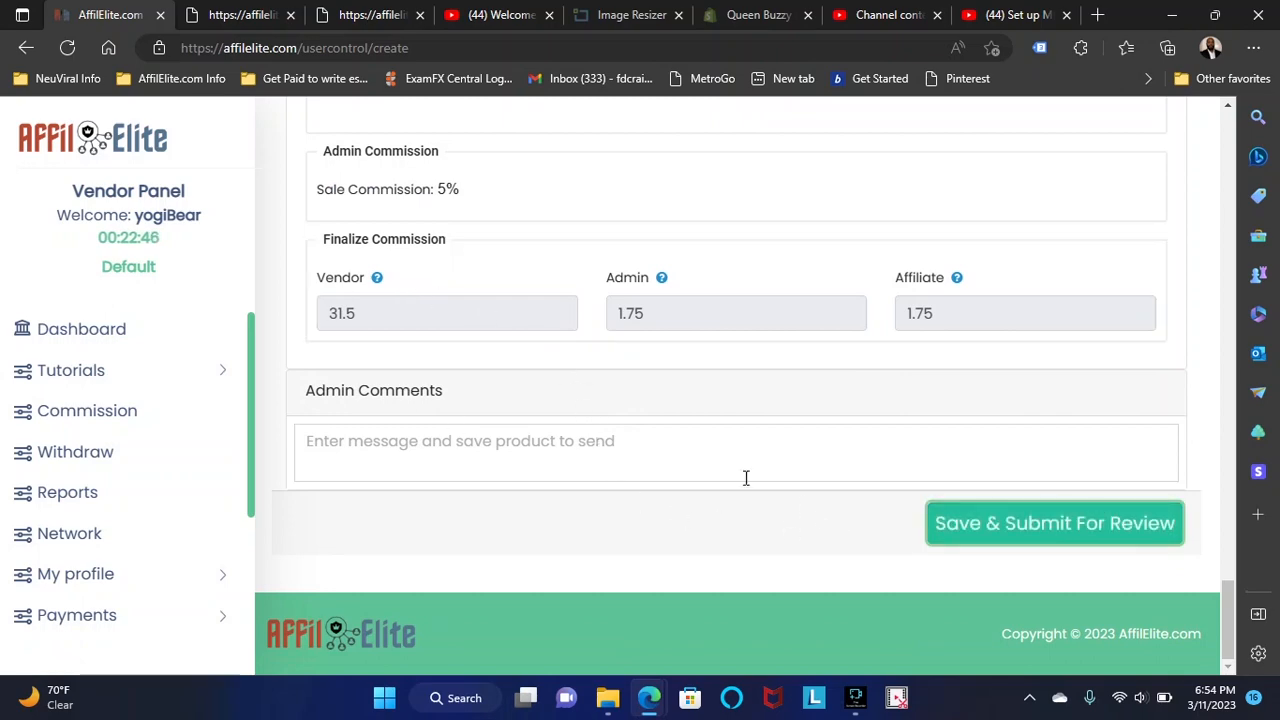
scroll(634, 534, "up", 15)
scroll(634, 534, "up", 12)
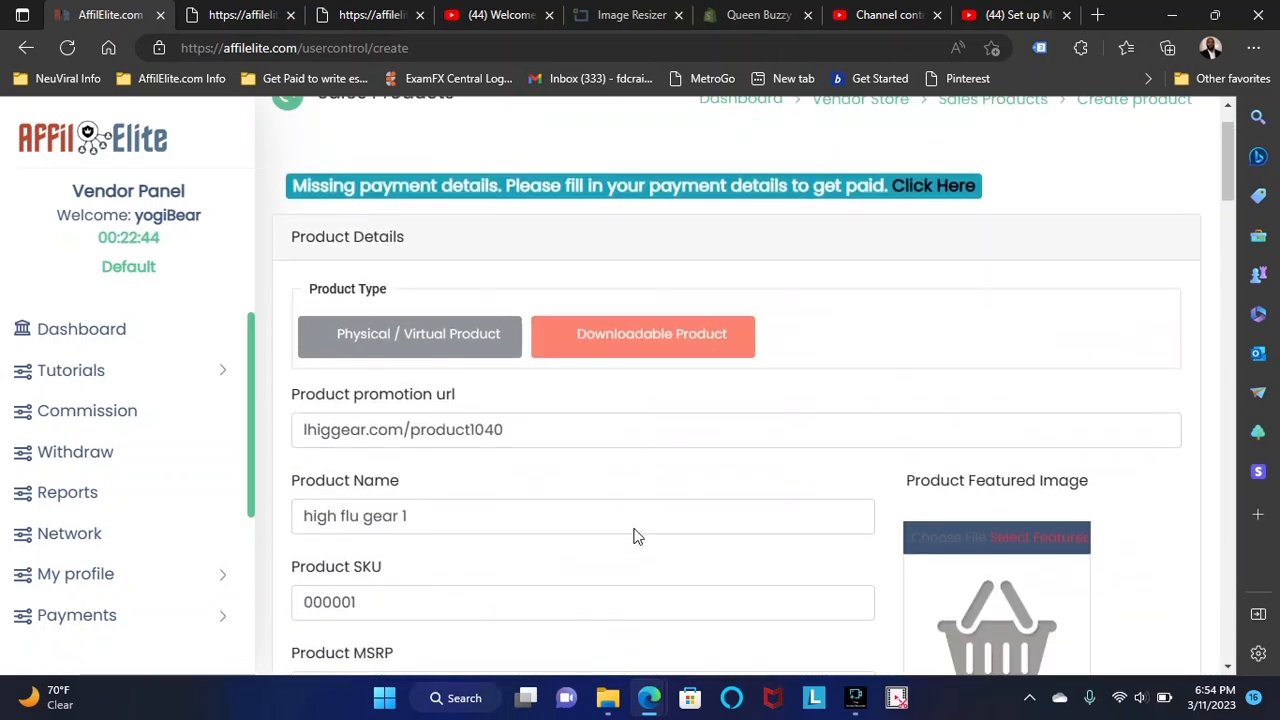
scroll(628, 522, "down", 7)
scroll(628, 522, "down", 15)
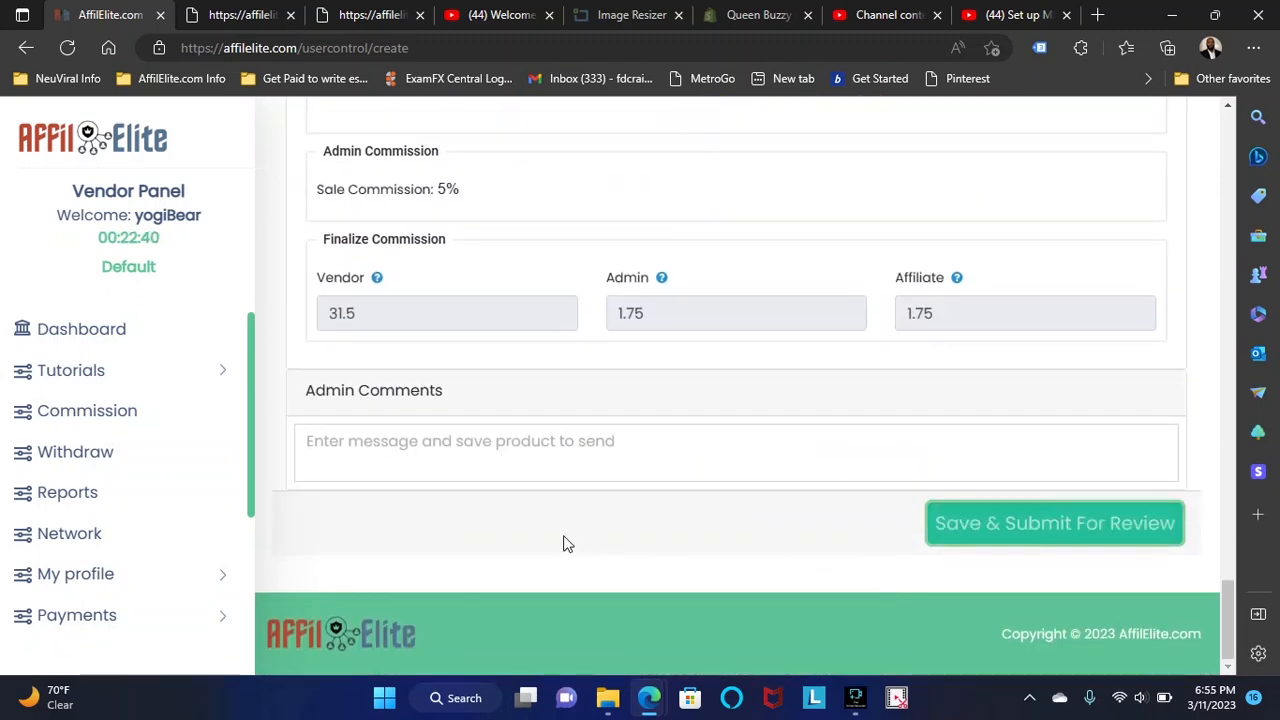
scroll(626, 537, "up", 4)
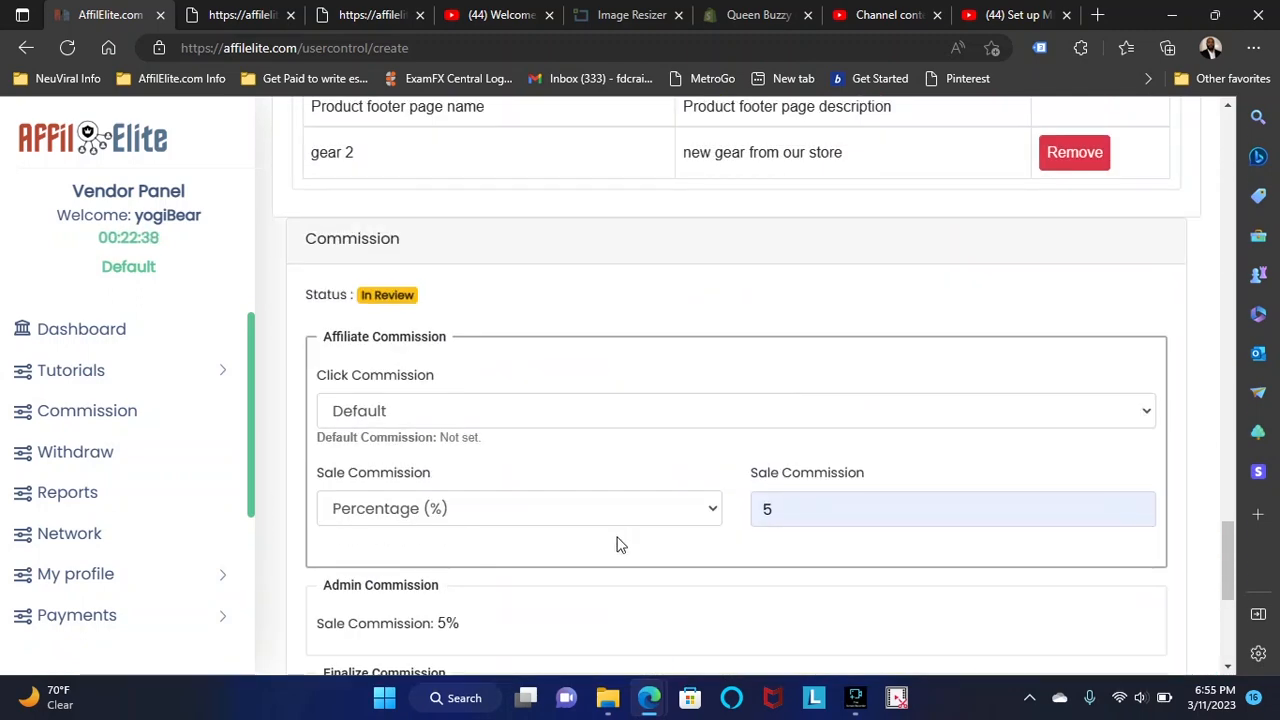
scroll(617, 544, "up", 15)
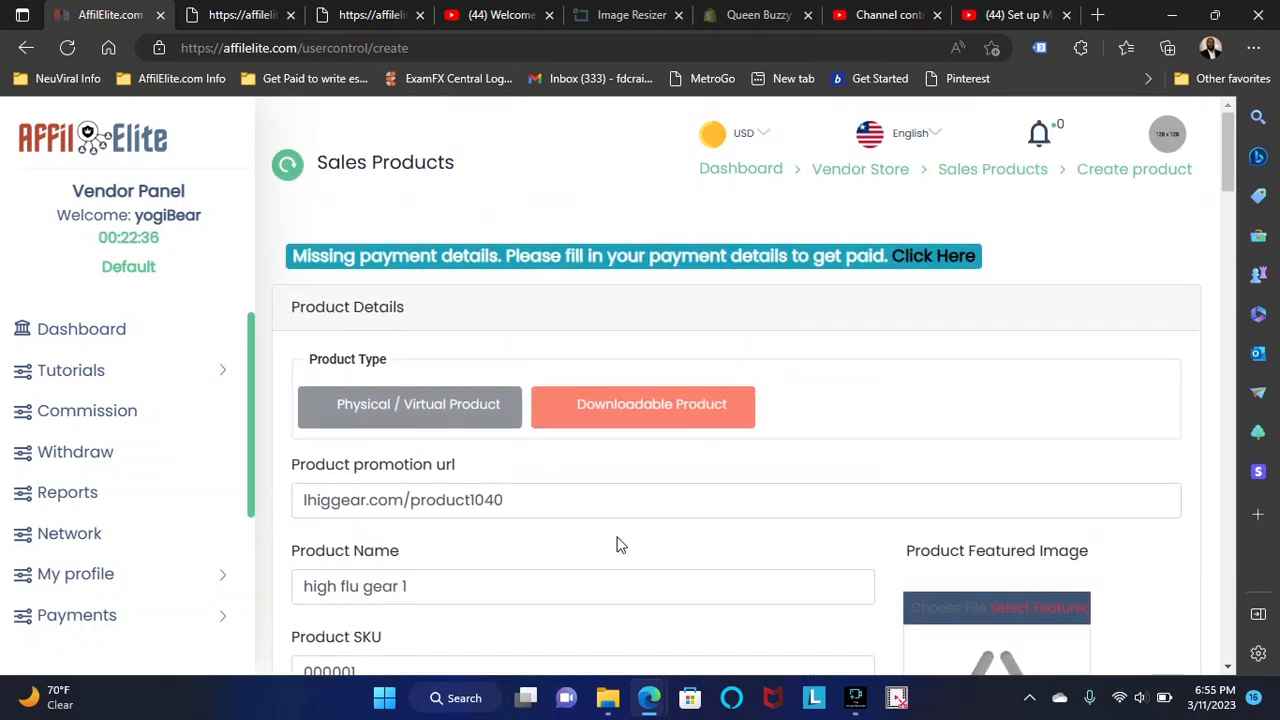
Step: Upload the image "Use Our Website For Free" from the Affilelite Info folder as the product's featured image
scroll(695, 460, "down", 3)
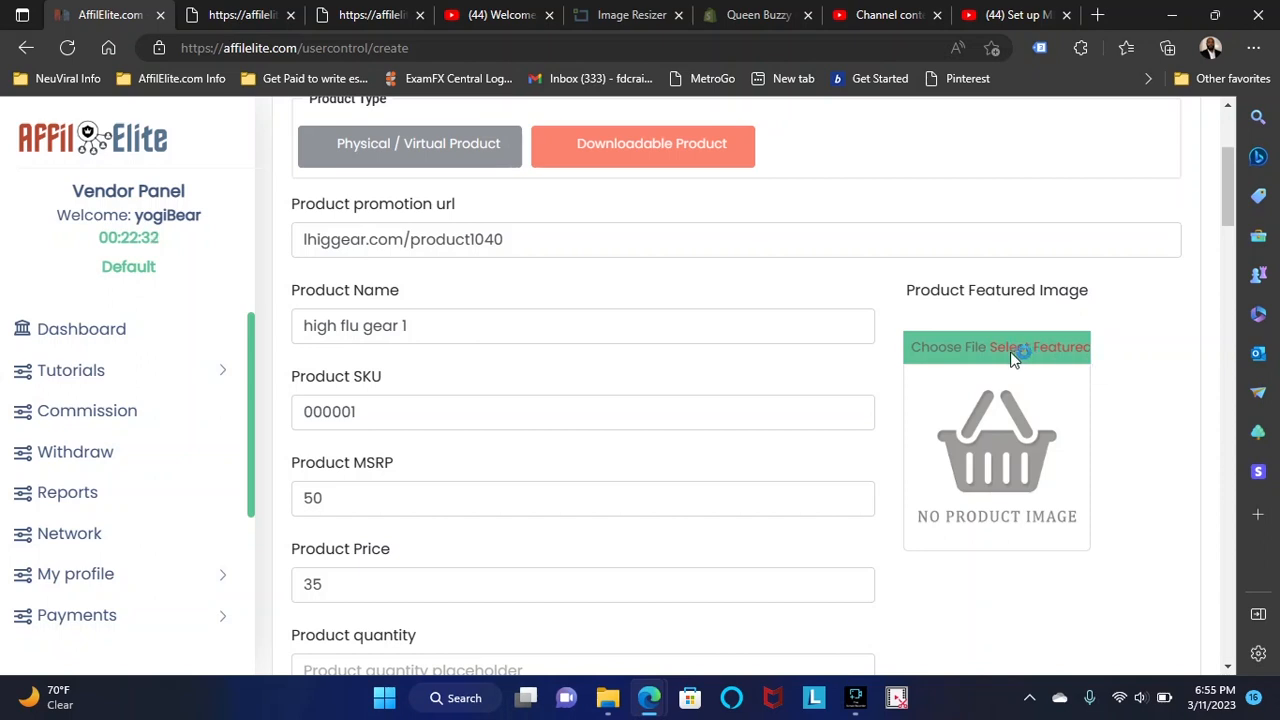
left_click(985, 352)
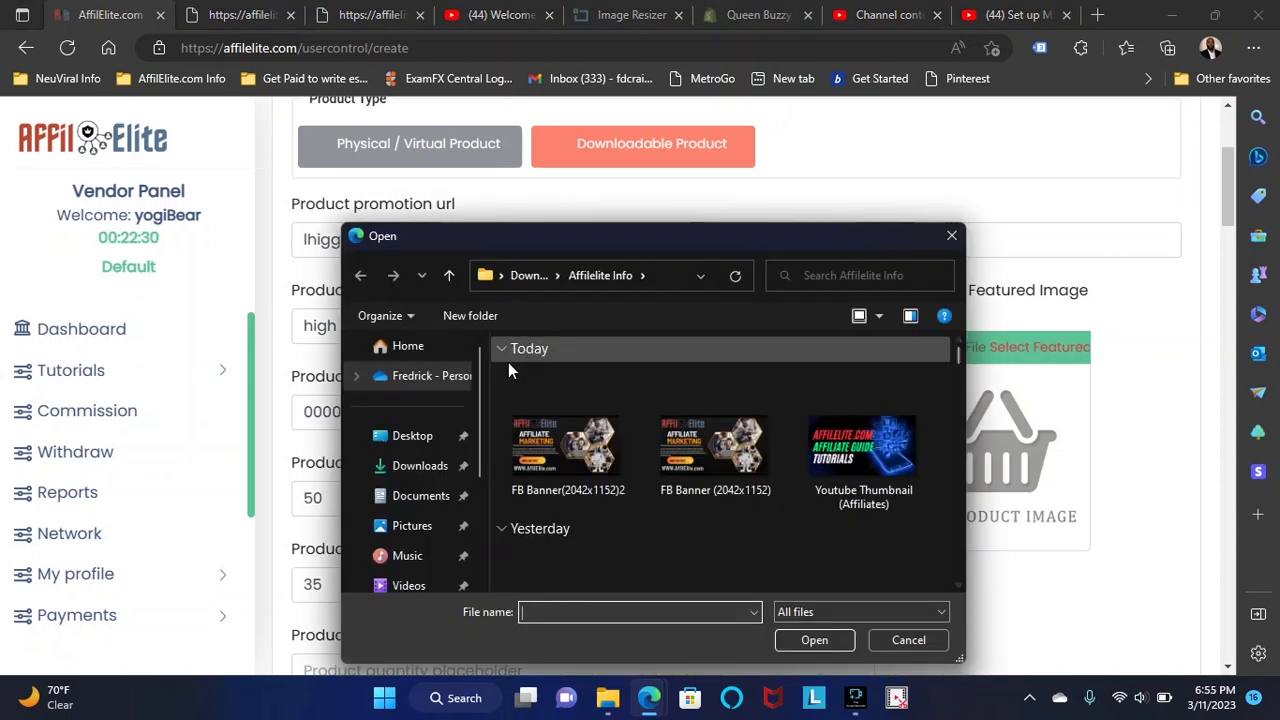
scroll(395, 440, "down", 1)
scroll(590, 460, "down", 3)
scroll(400, 470, "down", 2)
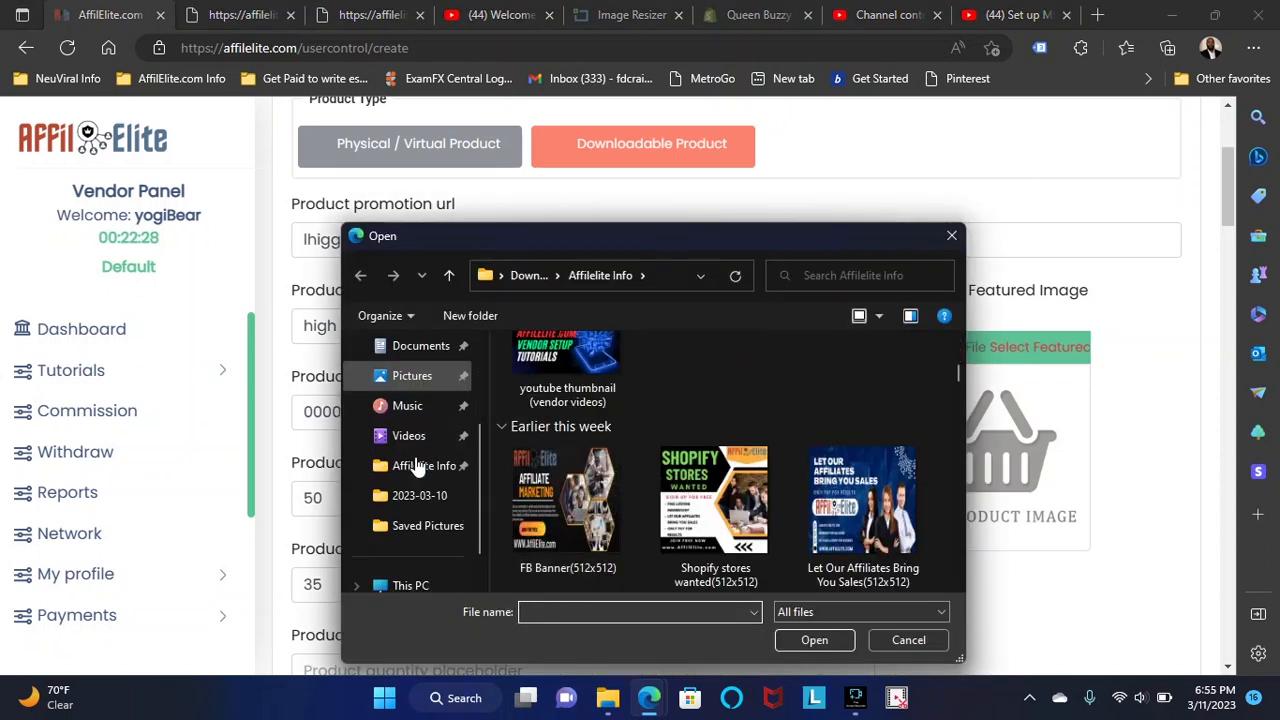
scroll(350, 471, "up", 1)
left_click(437, 505)
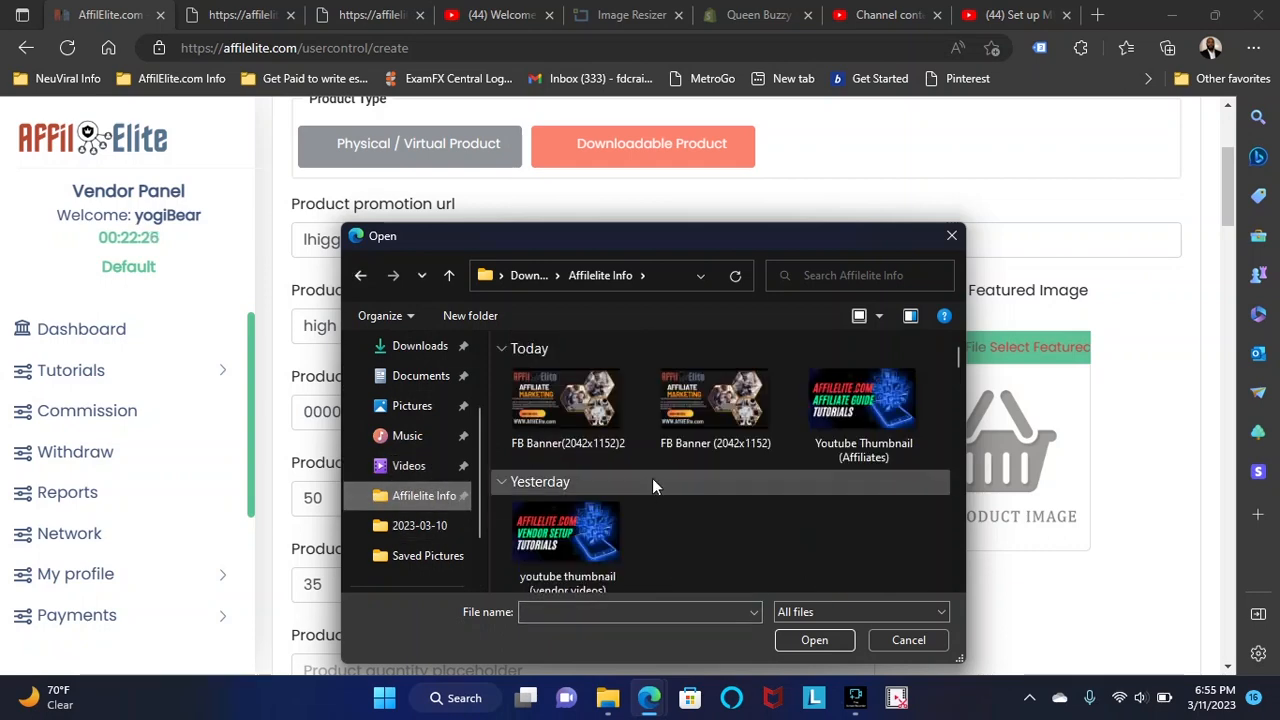
scroll(665, 475, "down", 5)
scroll(653, 478, "up", 1)
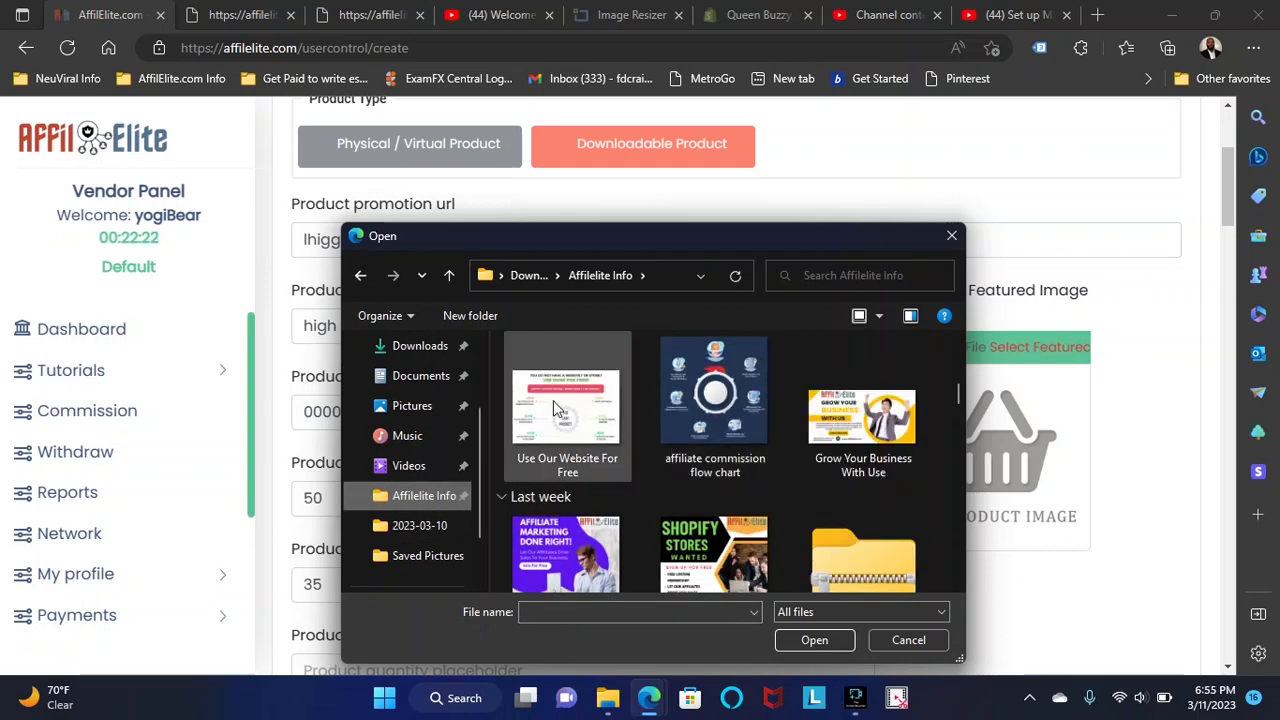
left_click(578, 428)
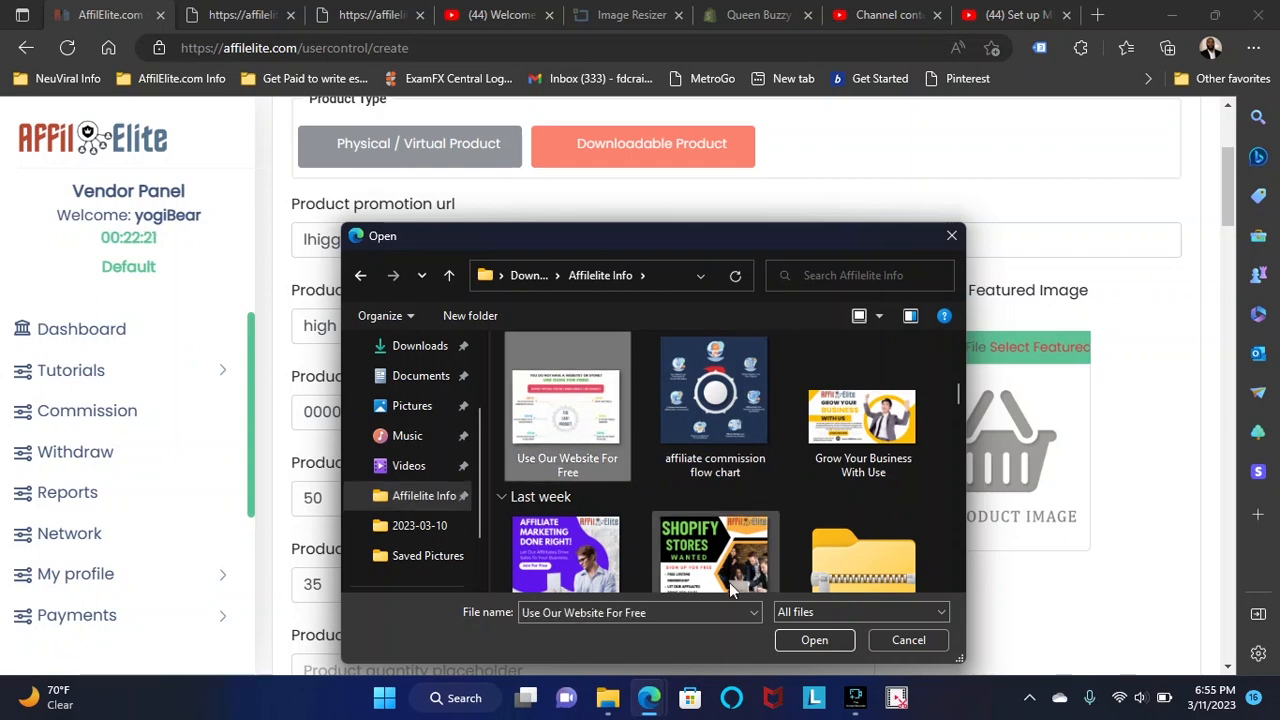
left_click(816, 638)
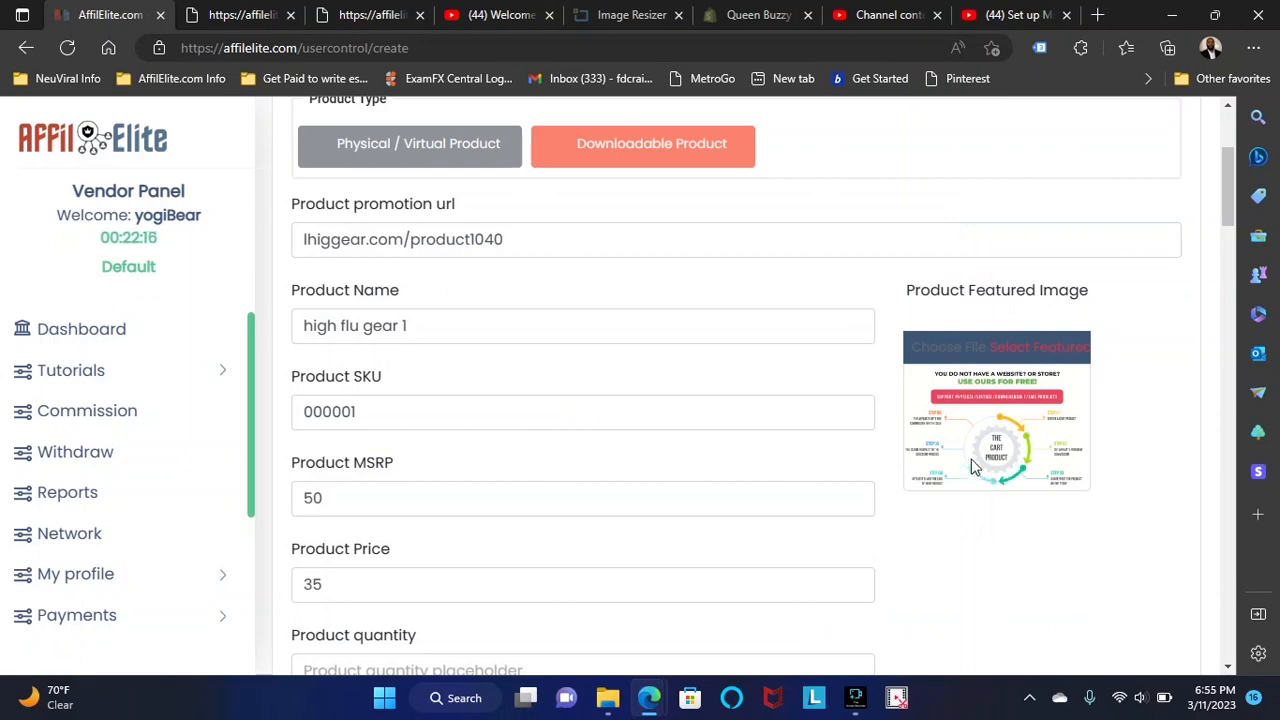
Step: Save and submit the completed product for review, and open the integration code of "high flu gear 1" in the sales products list
scroll(1025, 415, "down", 20)
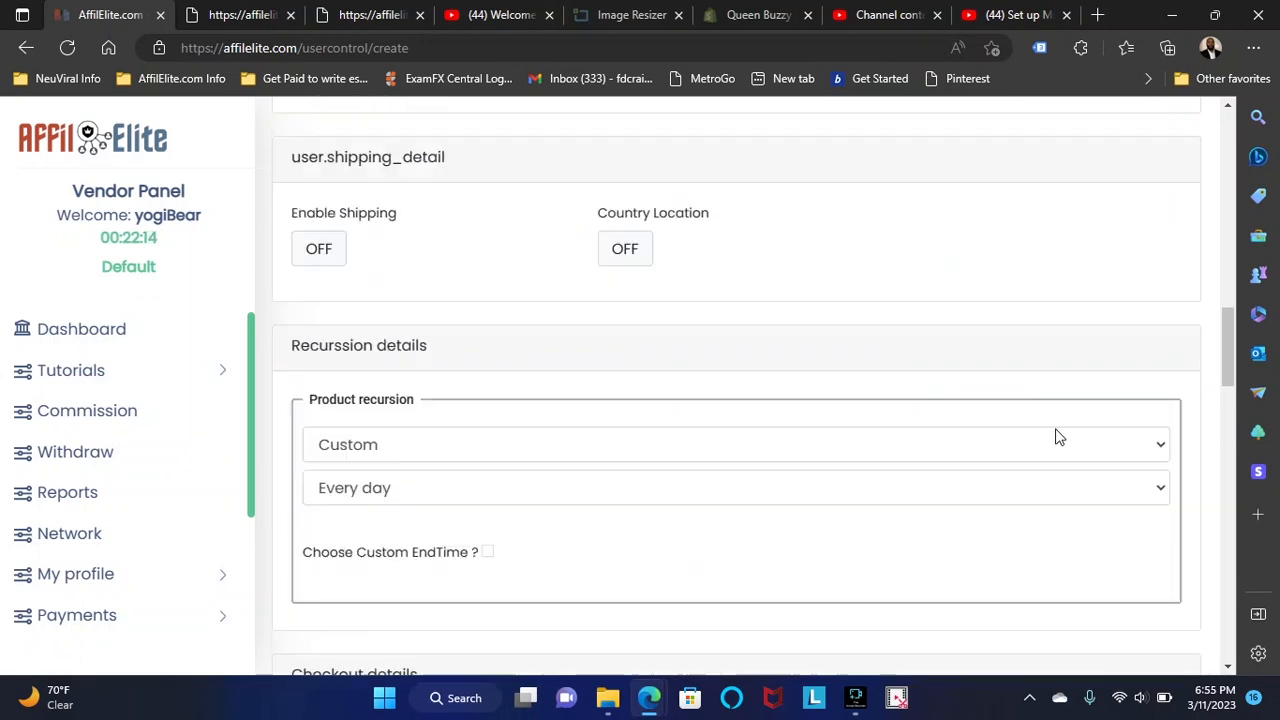
left_click(1058, 518)
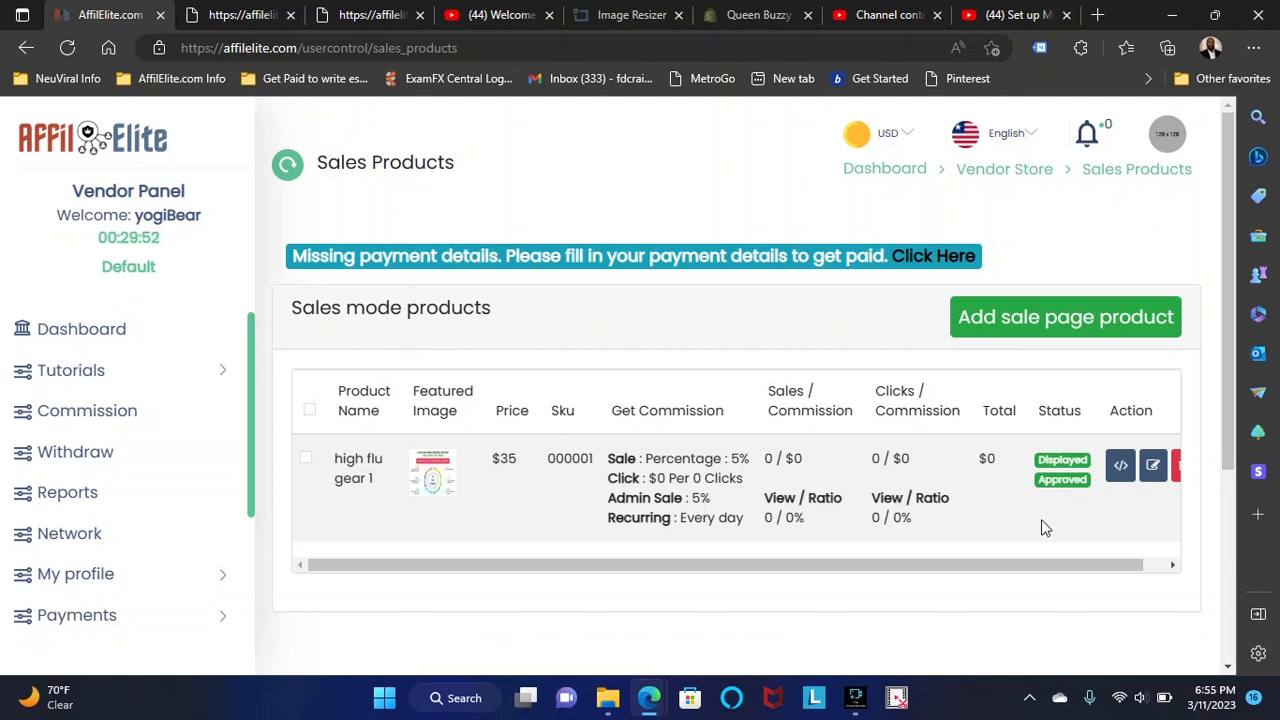
left_click_drag(843, 574, 1020, 564)
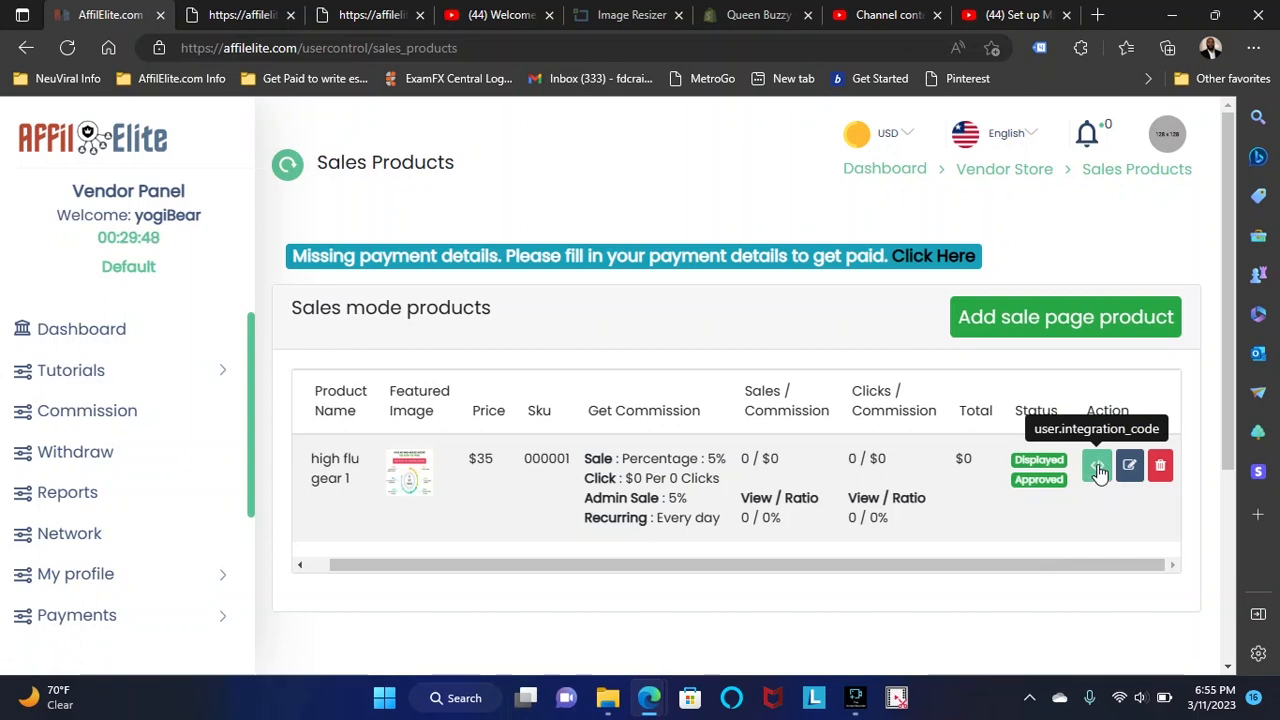
left_click(1097, 467)
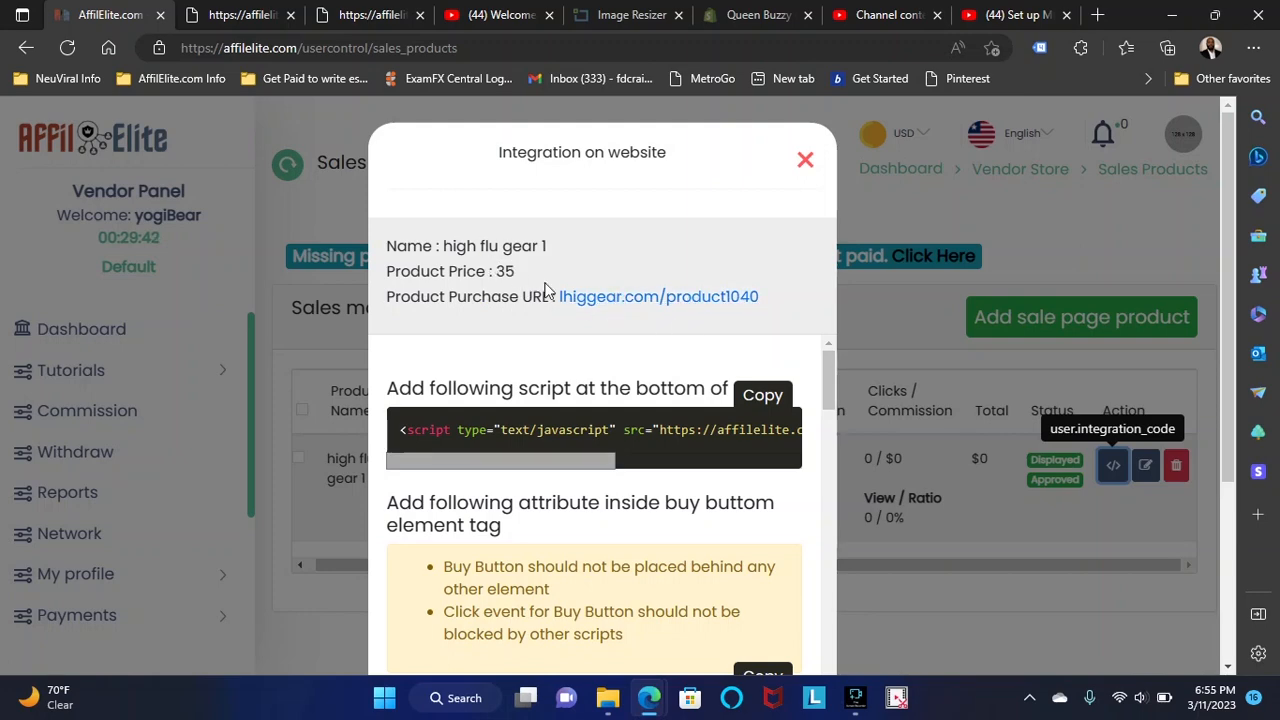
Step: Examine the integration script, buy button attribute and button templates for "high flu gear 1", and close the integration window
scroll(601, 317, "down", 3)
scroll(527, 333, "down", 6)
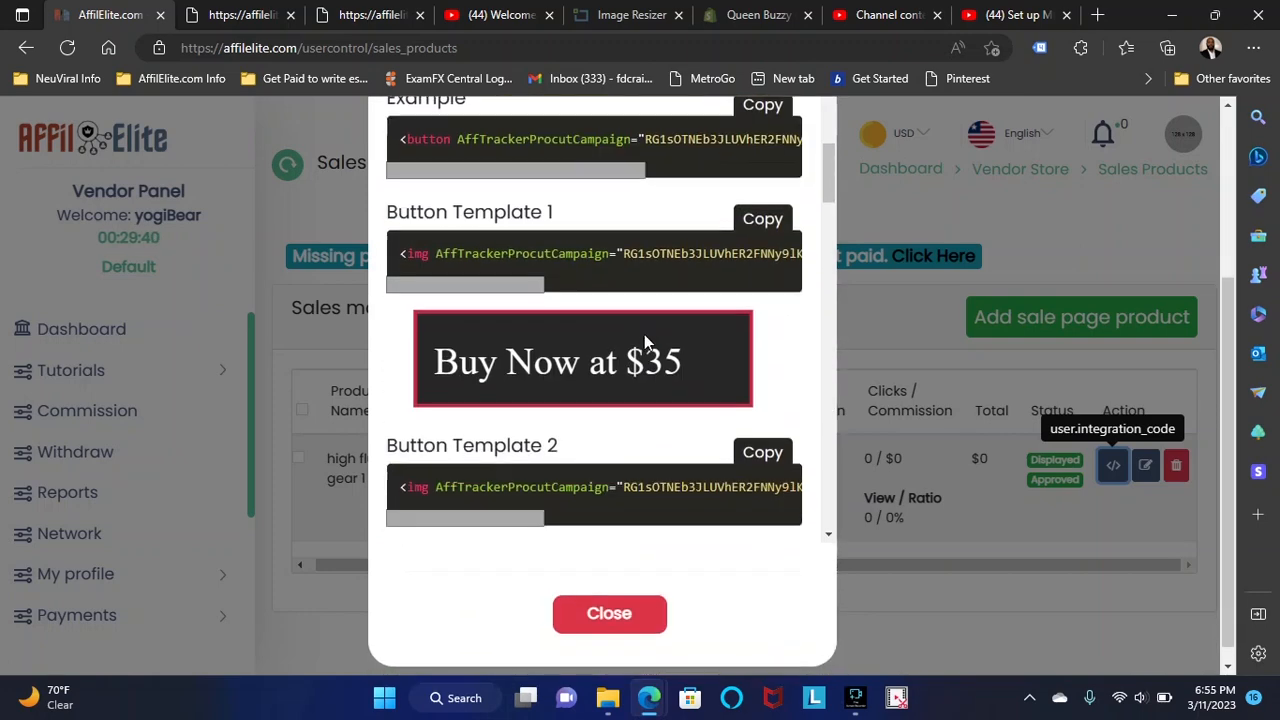
scroll(626, 298, "up", 3)
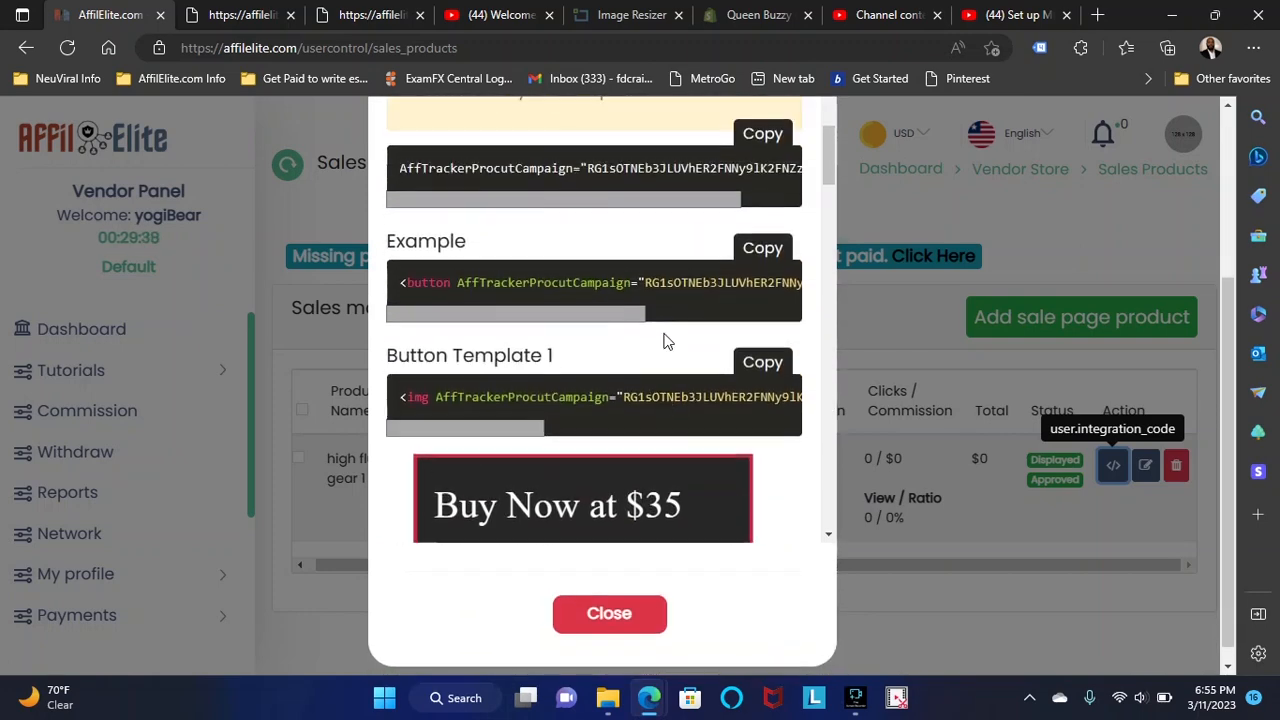
scroll(619, 357, "down", 5)
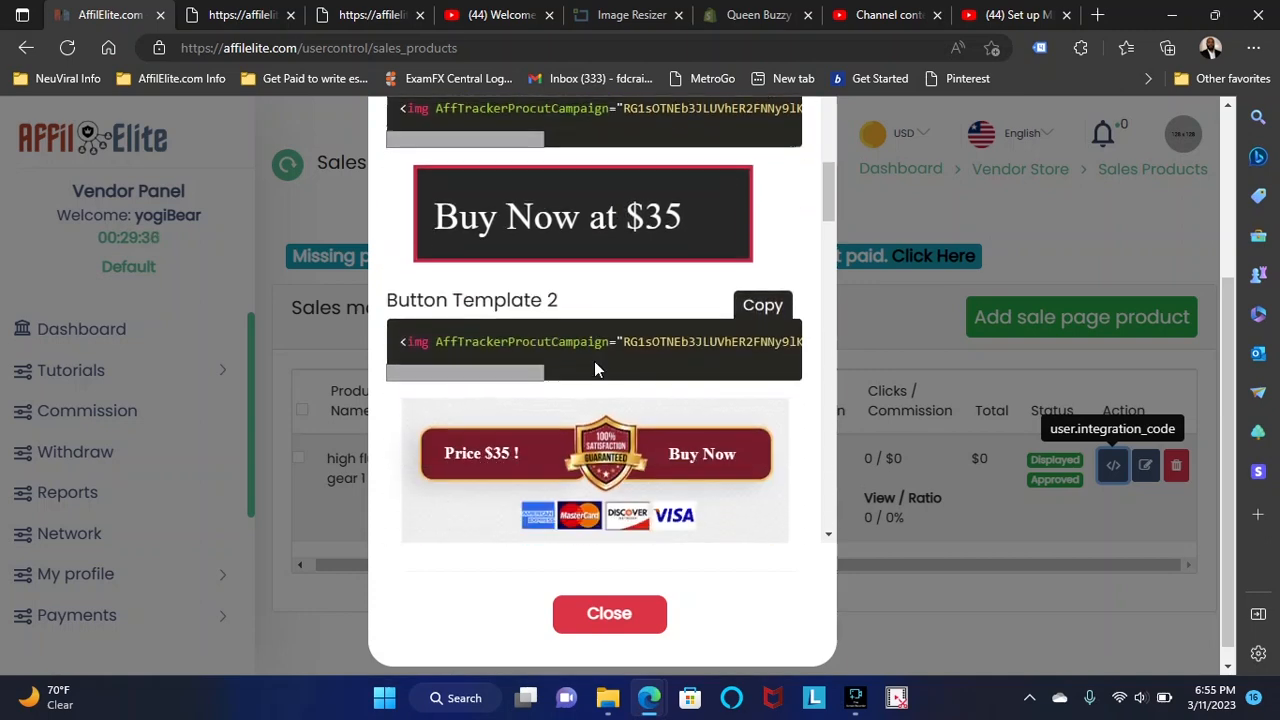
scroll(589, 358, "down", 8)
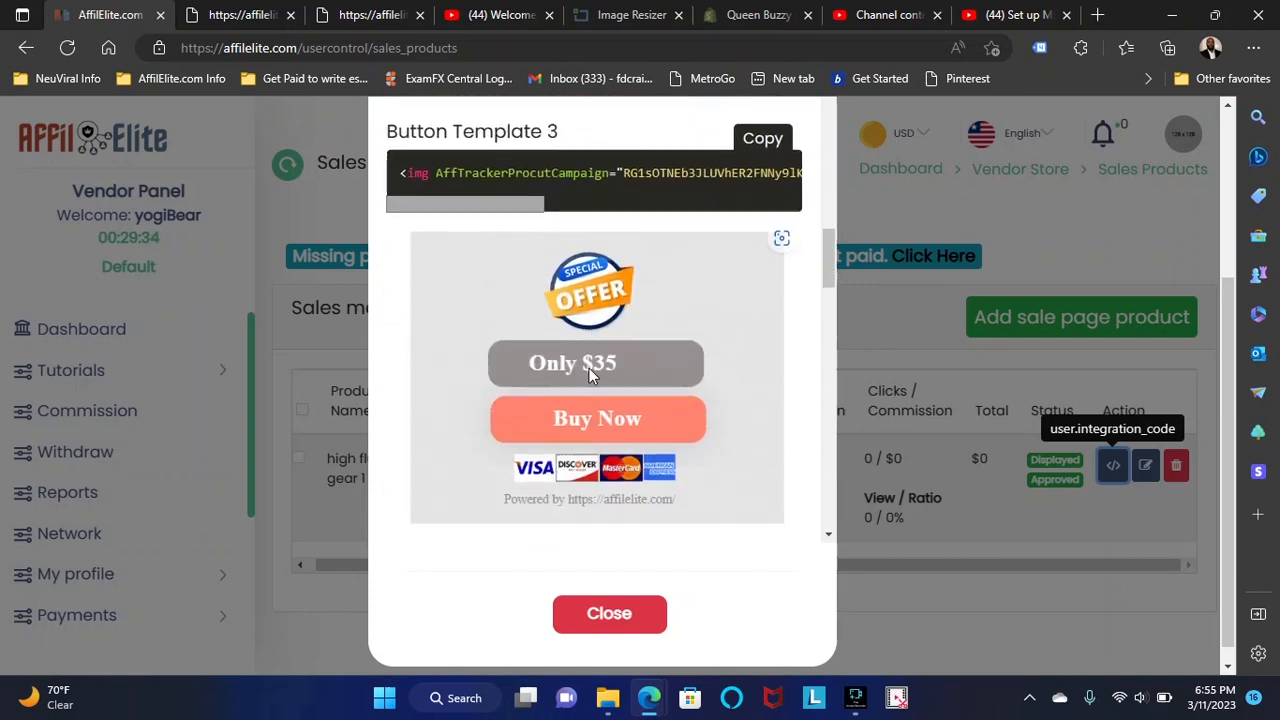
scroll(591, 393, "down", 5)
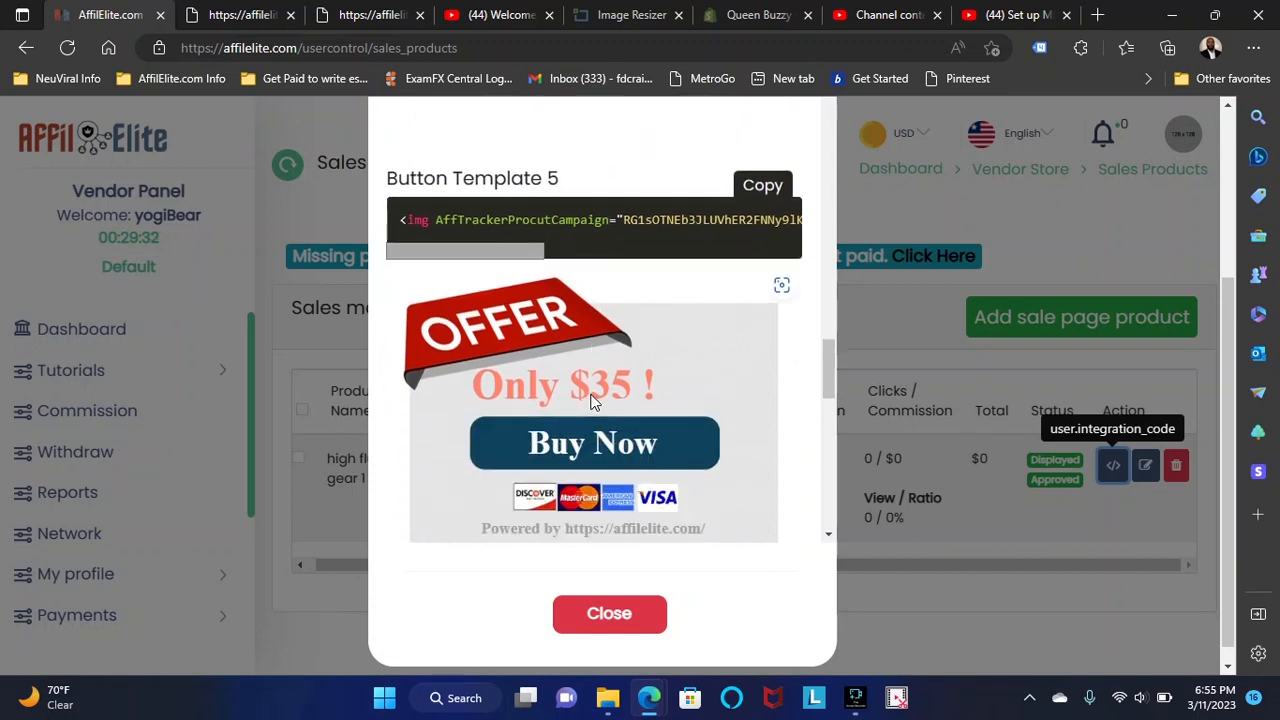
scroll(600, 404, "down", 4)
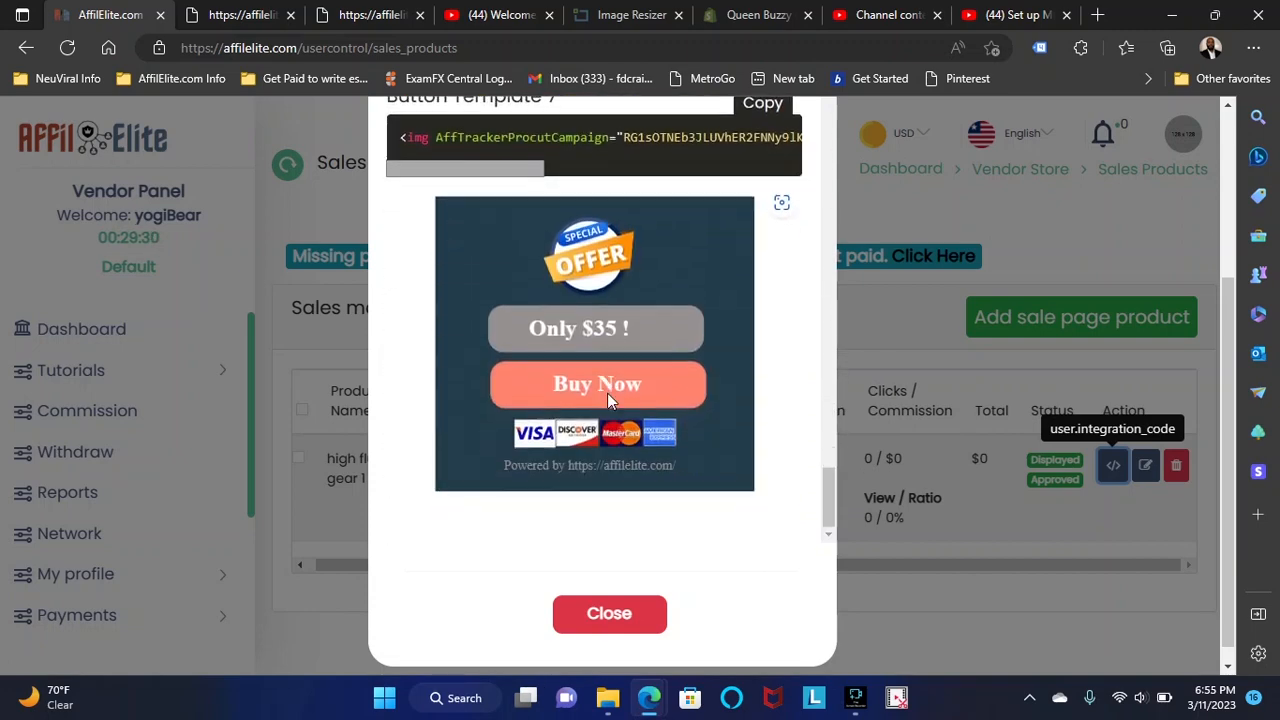
scroll(642, 520, "up", 2)
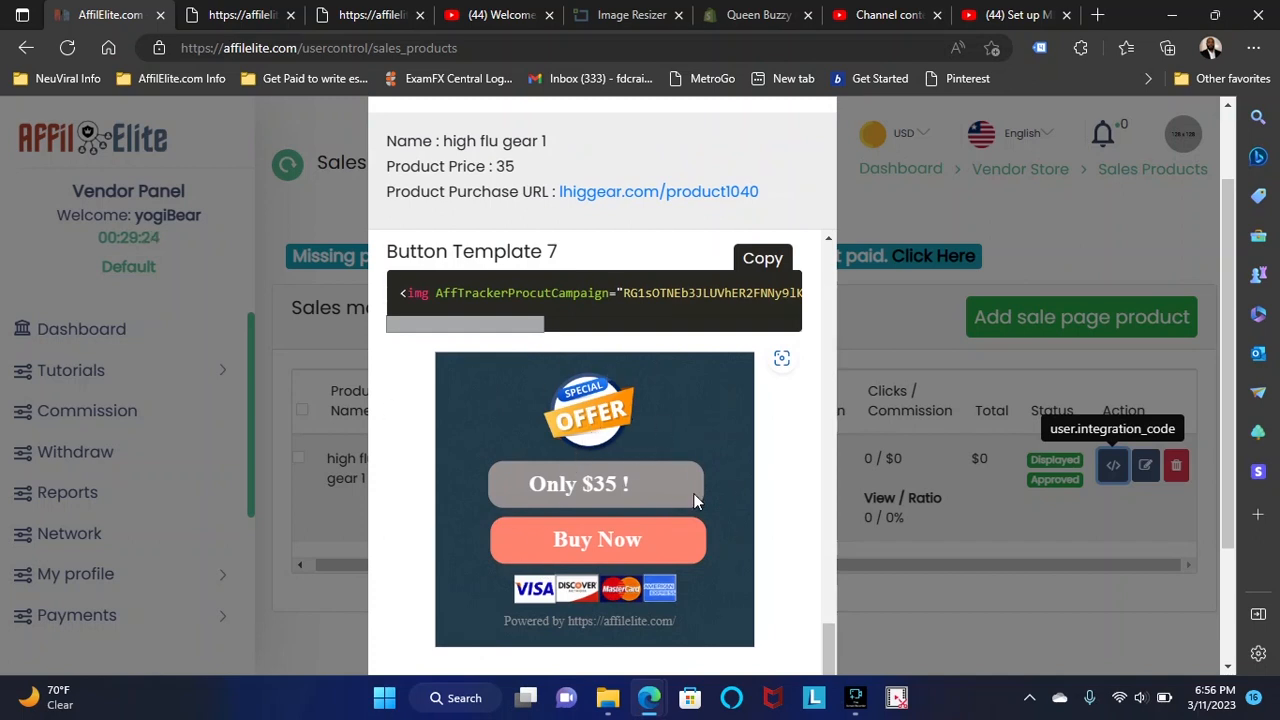
scroll(640, 450, "down", 1)
scroll(629, 609, "down", 1)
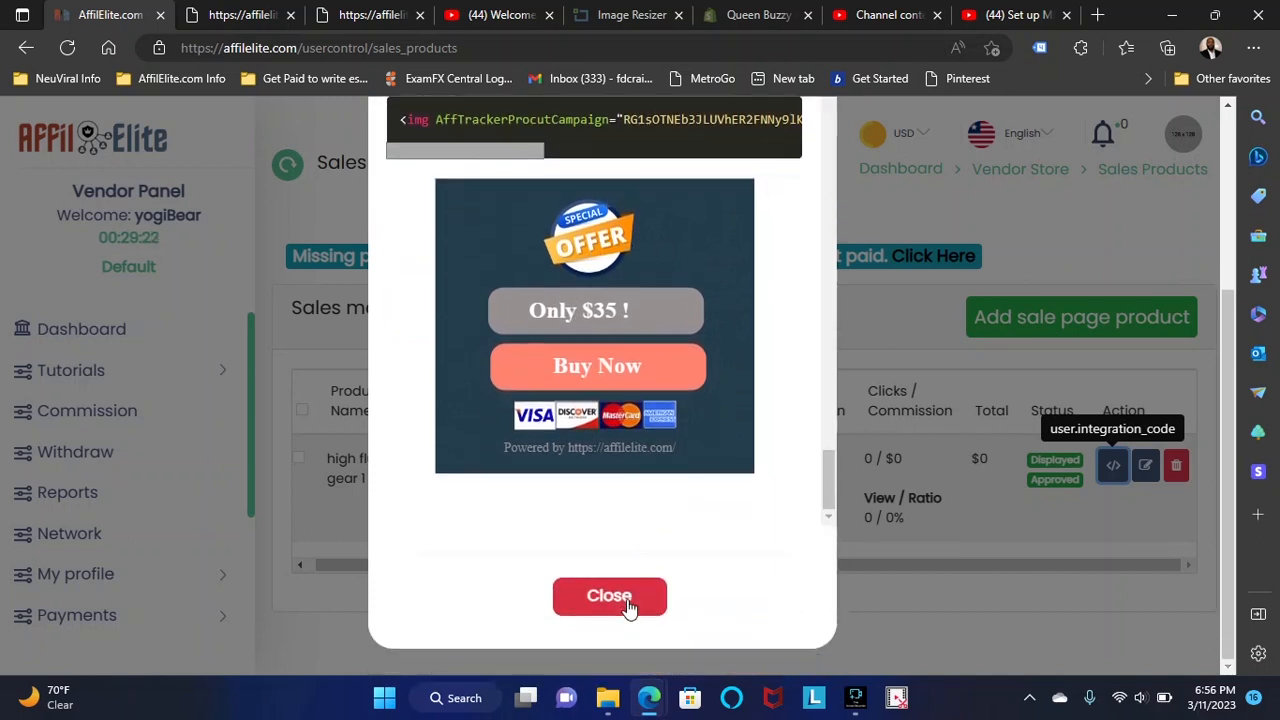
scroll(652, 525, "up", 3)
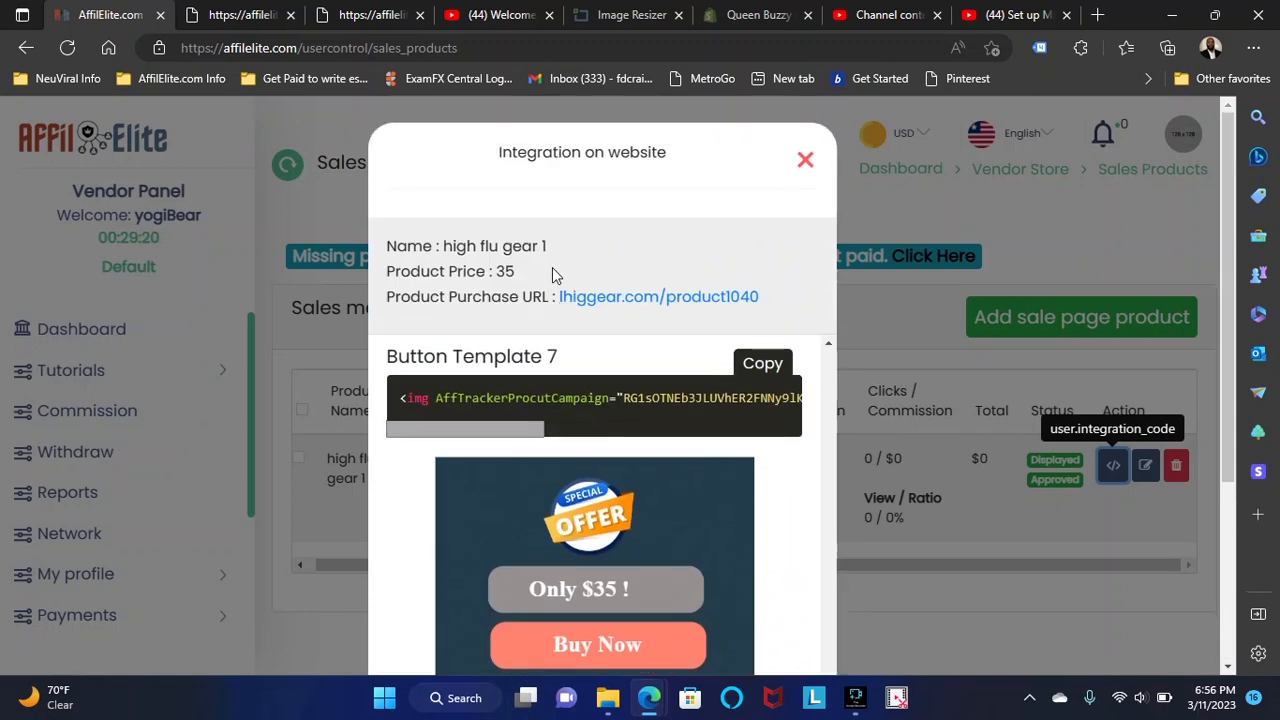
scroll(620, 360, "down", 3)
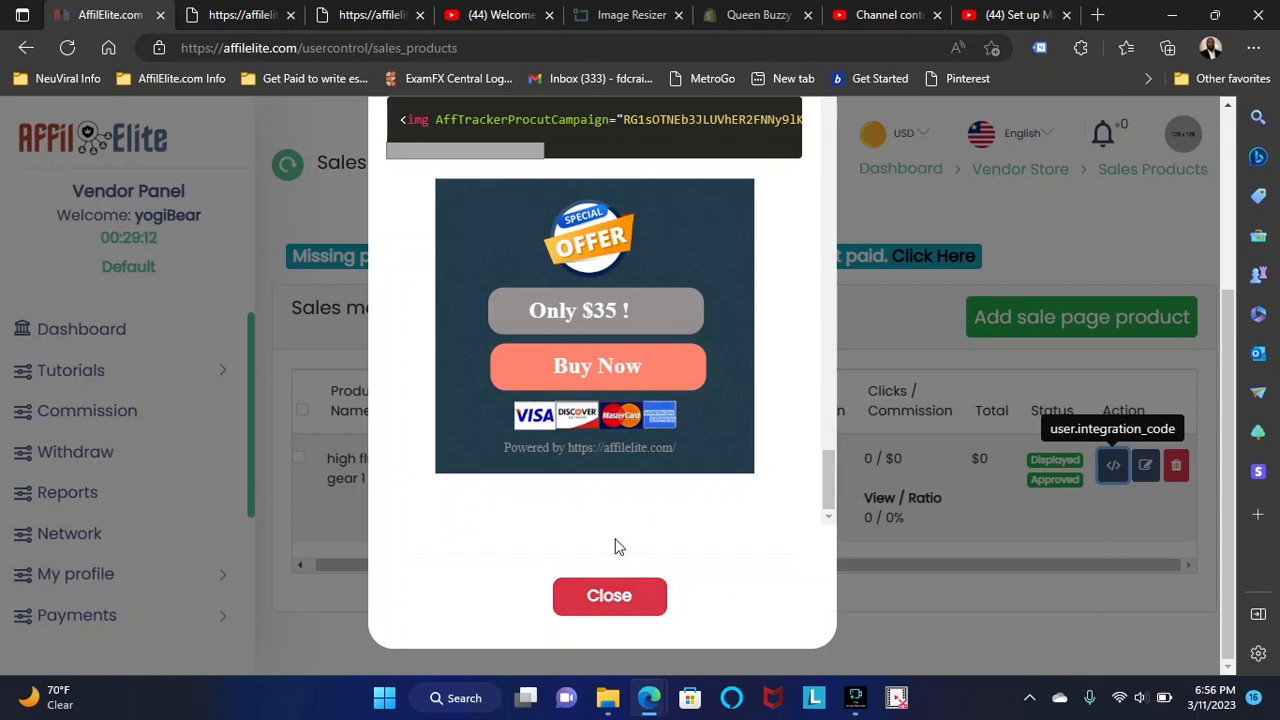
left_click(621, 601)
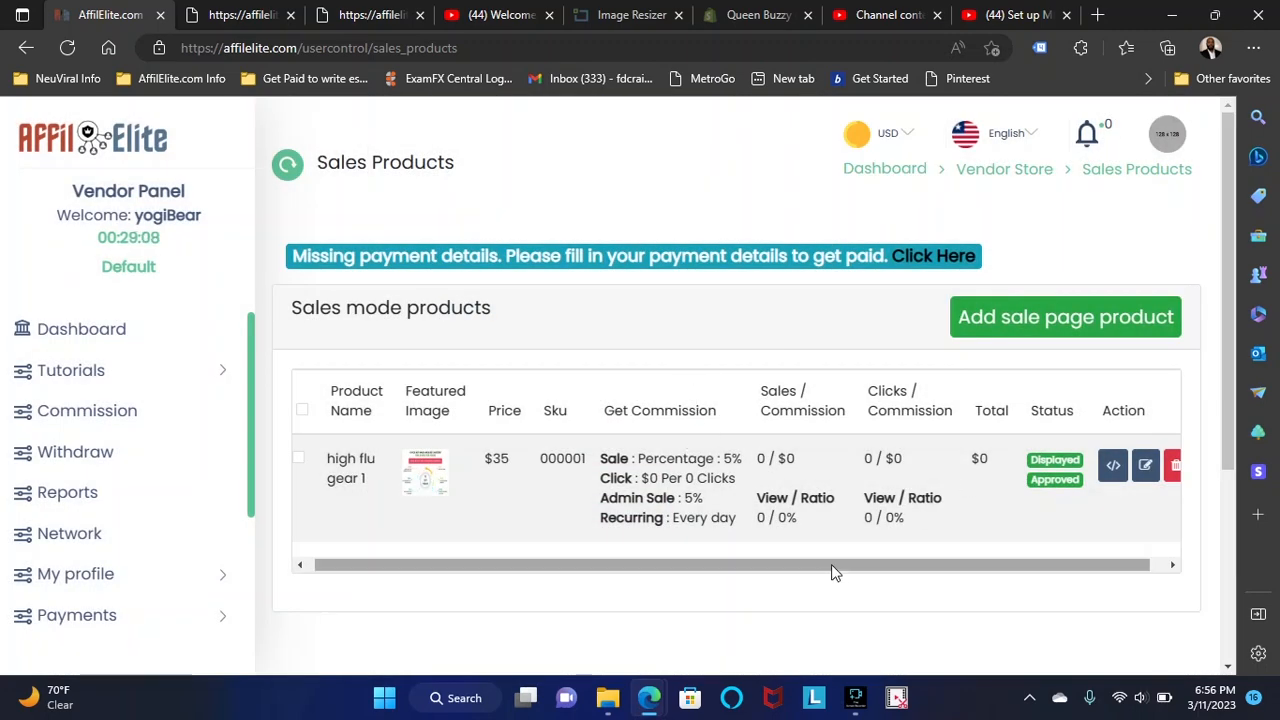
left_click_drag(831, 565, 705, 563)
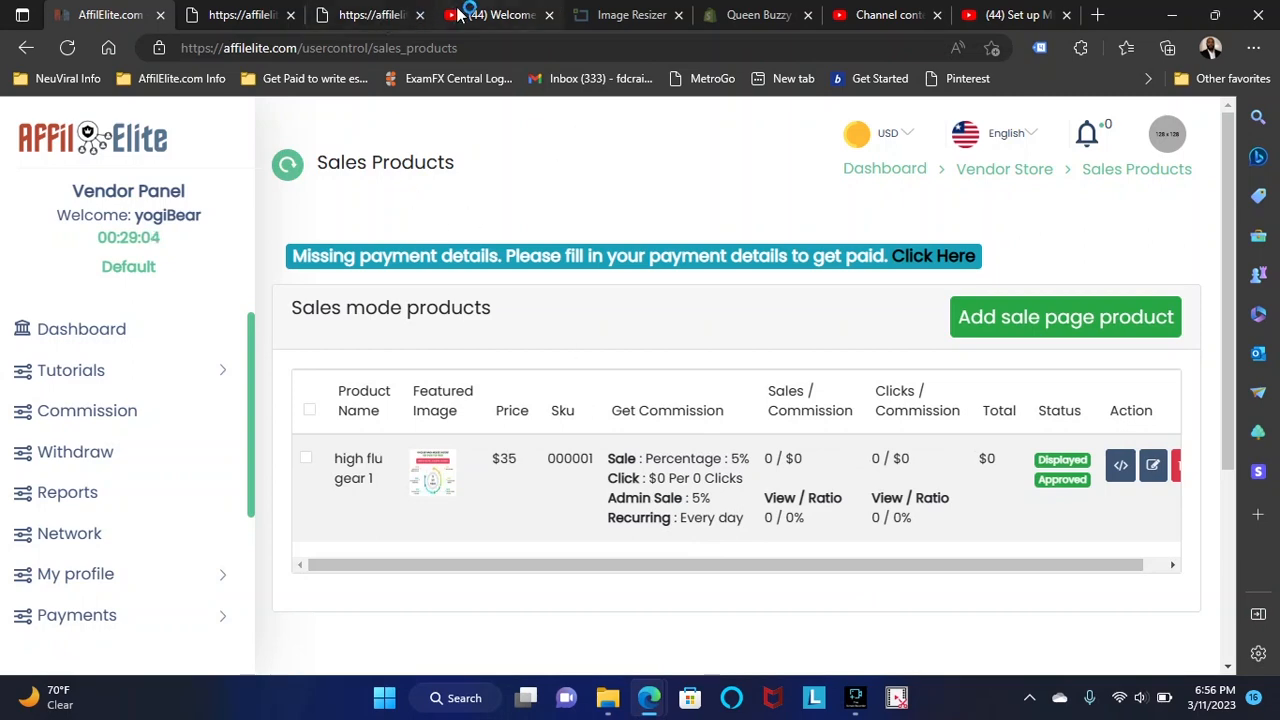
Step: Open the store front at affilelite.com/store in a new browser tab
left_click(1097, 15)
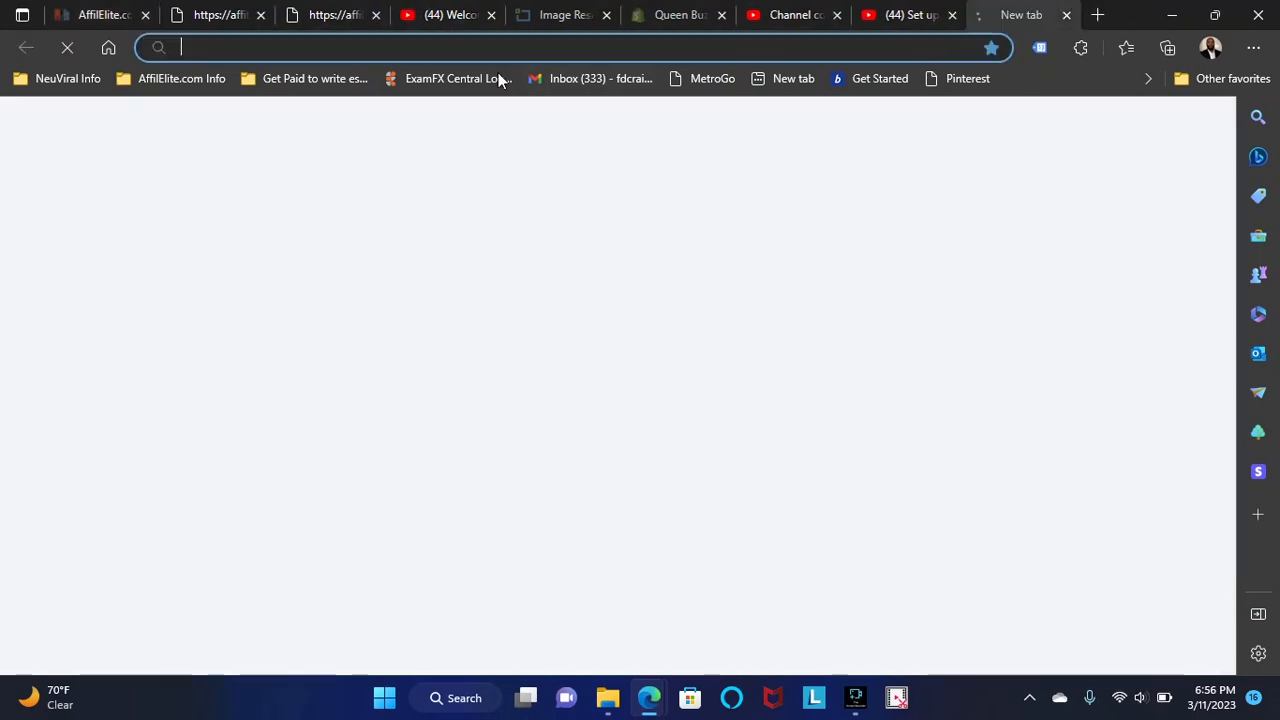
left_click(368, 49)
type("affilelite.com")
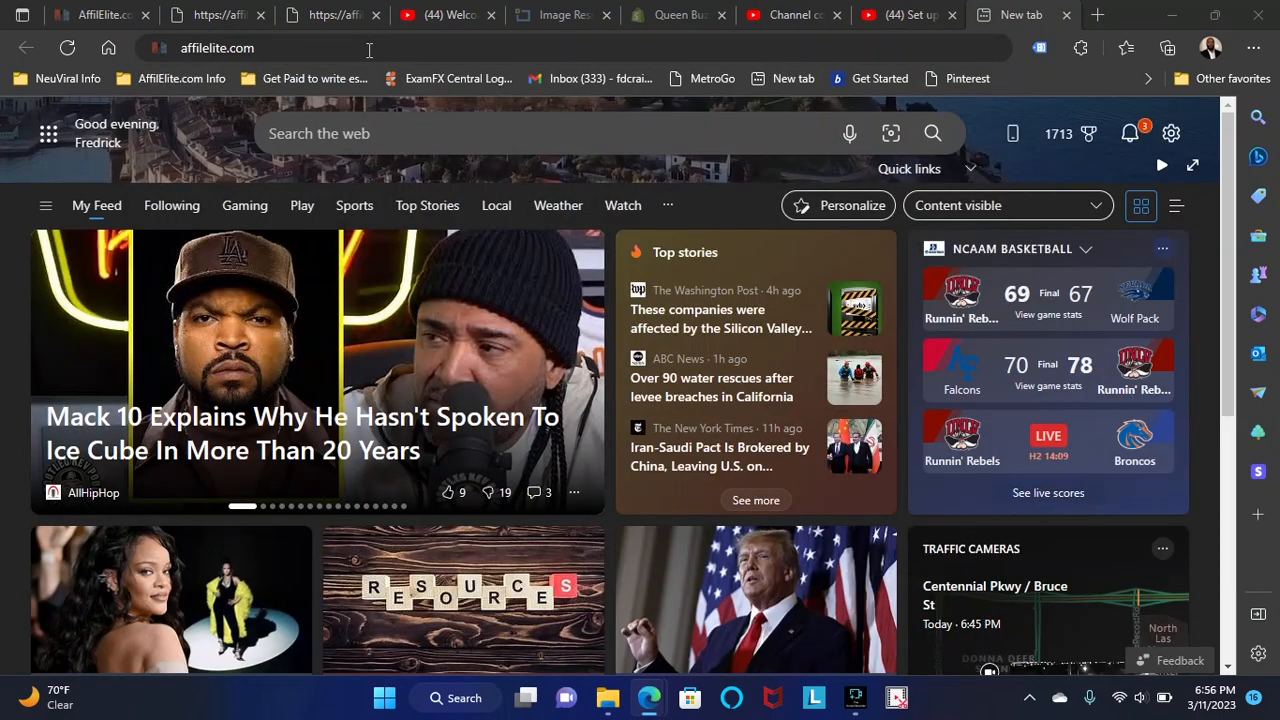
left_click(347, 49)
type("/")
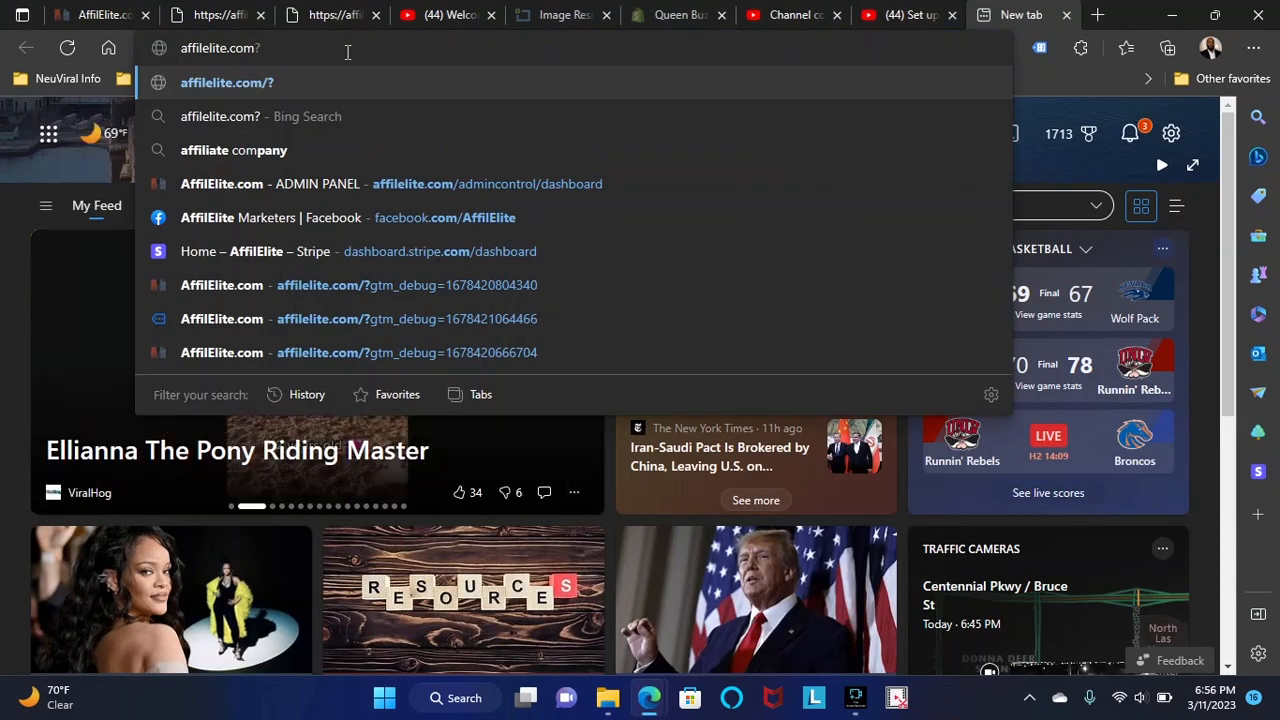
type("s")
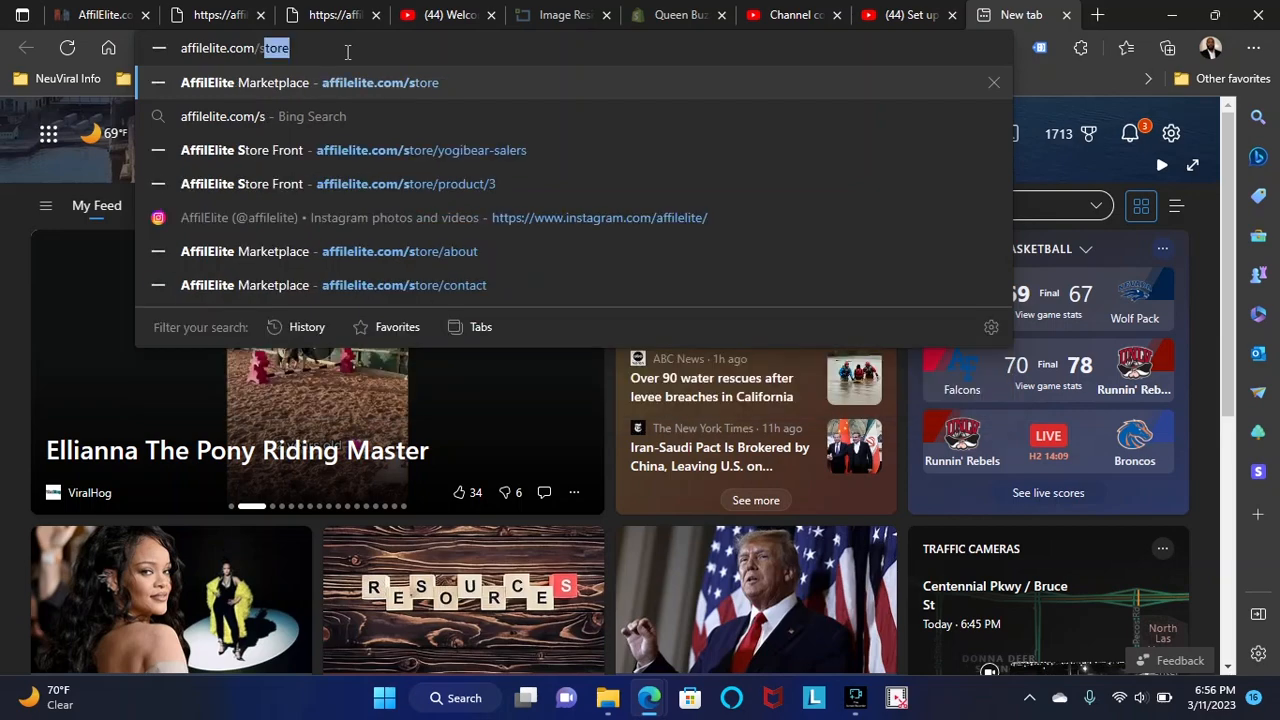
type("tore")
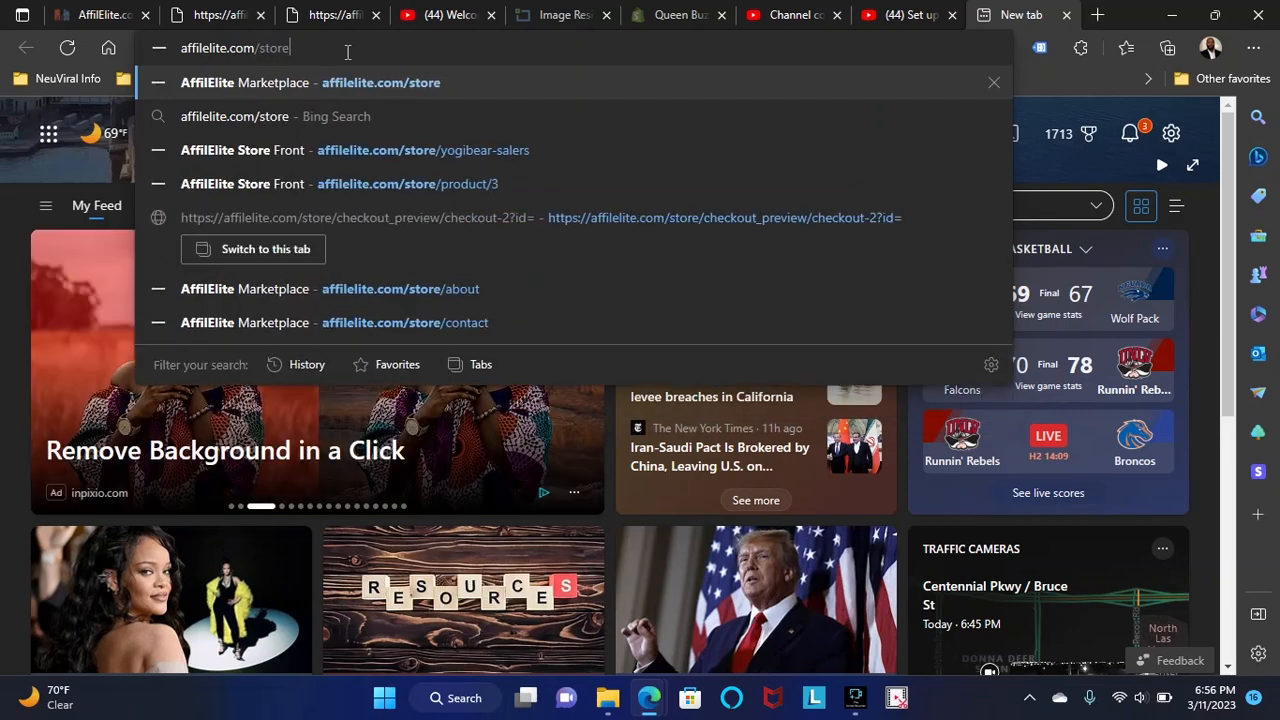
key("Return")
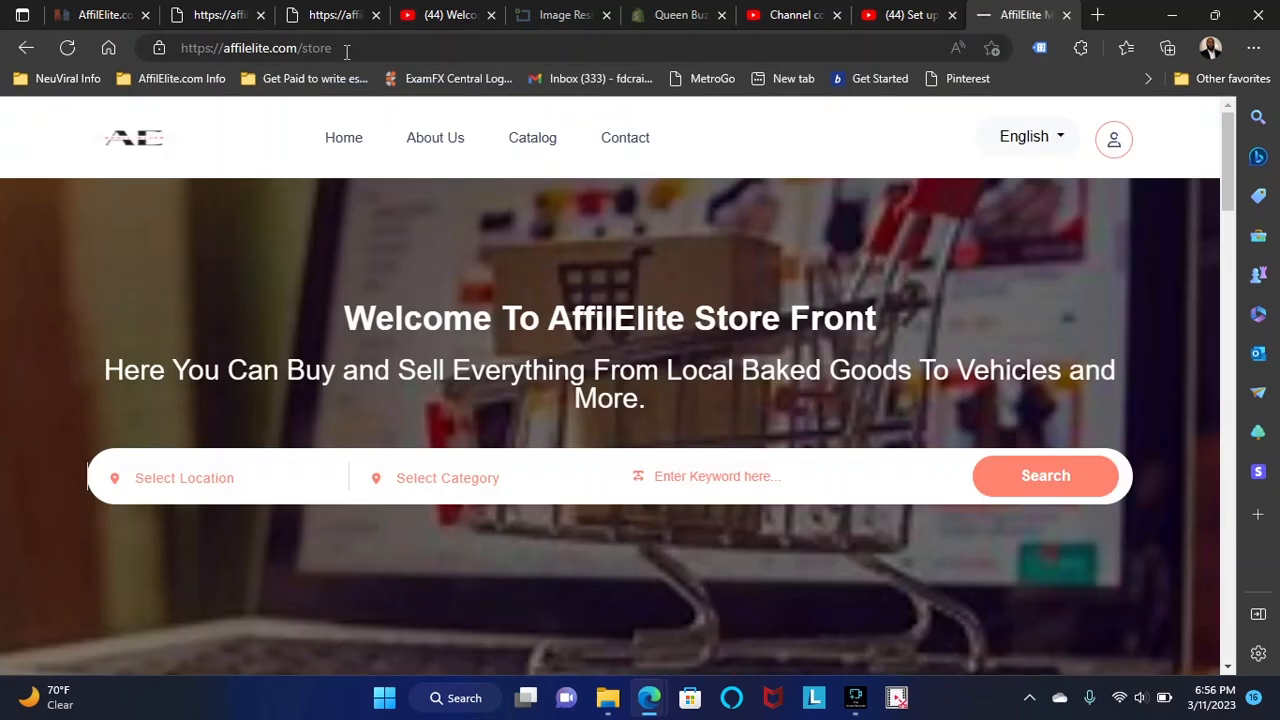
Step: Find "high flu gear 1" among the store's listed products and open its full product page
scroll(432, 335, "down", 5)
scroll(432, 340, "down", 3)
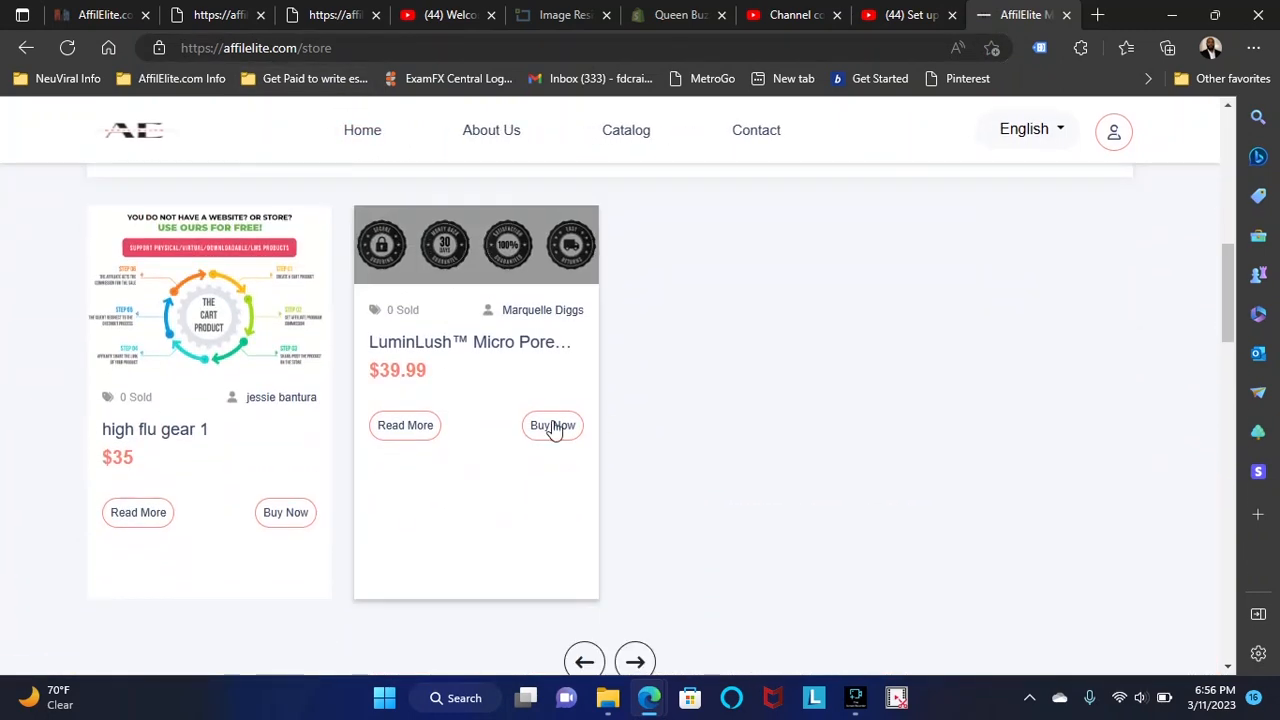
scroll(600, 425, "up", 2)
scroll(570, 420, "down", 2)
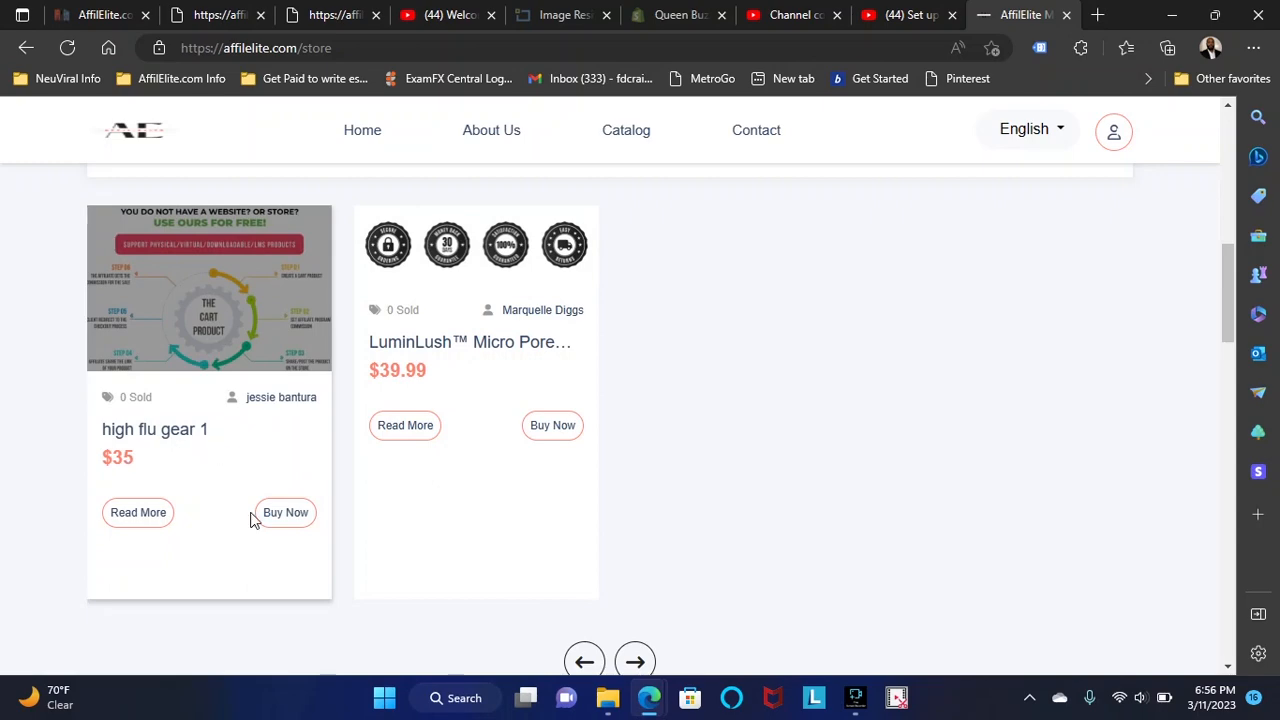
left_click(138, 525)
Step: Examine the product page's featured image, vendor, price, description, category, SKU and purchase options
scroll(720, 380, "down", 3)
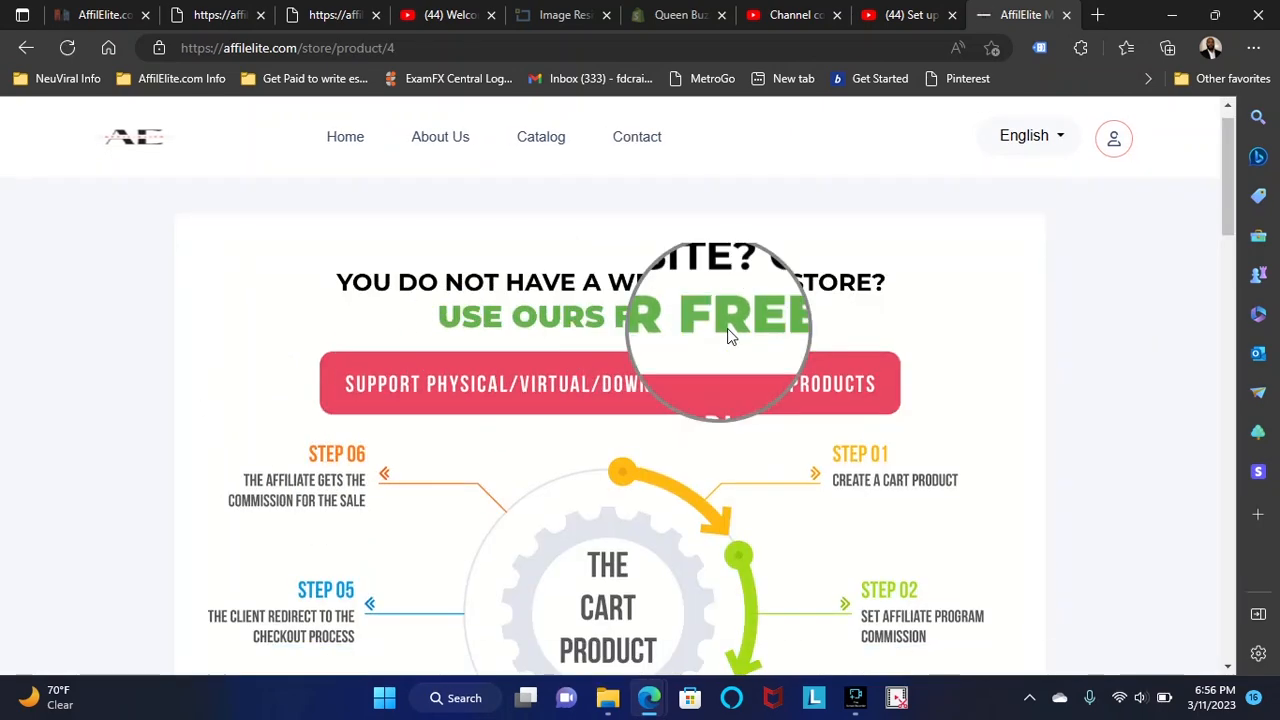
scroll(713, 412, "down", 4)
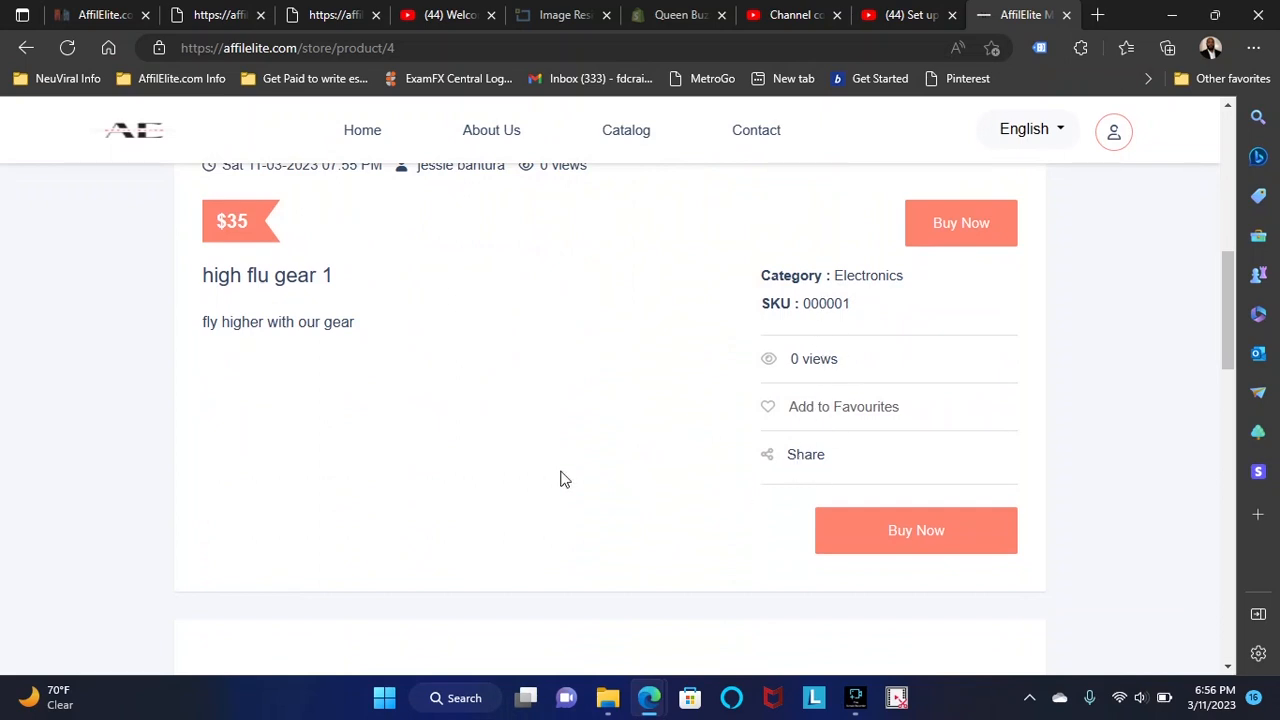
scroll(366, 362, "up", 3)
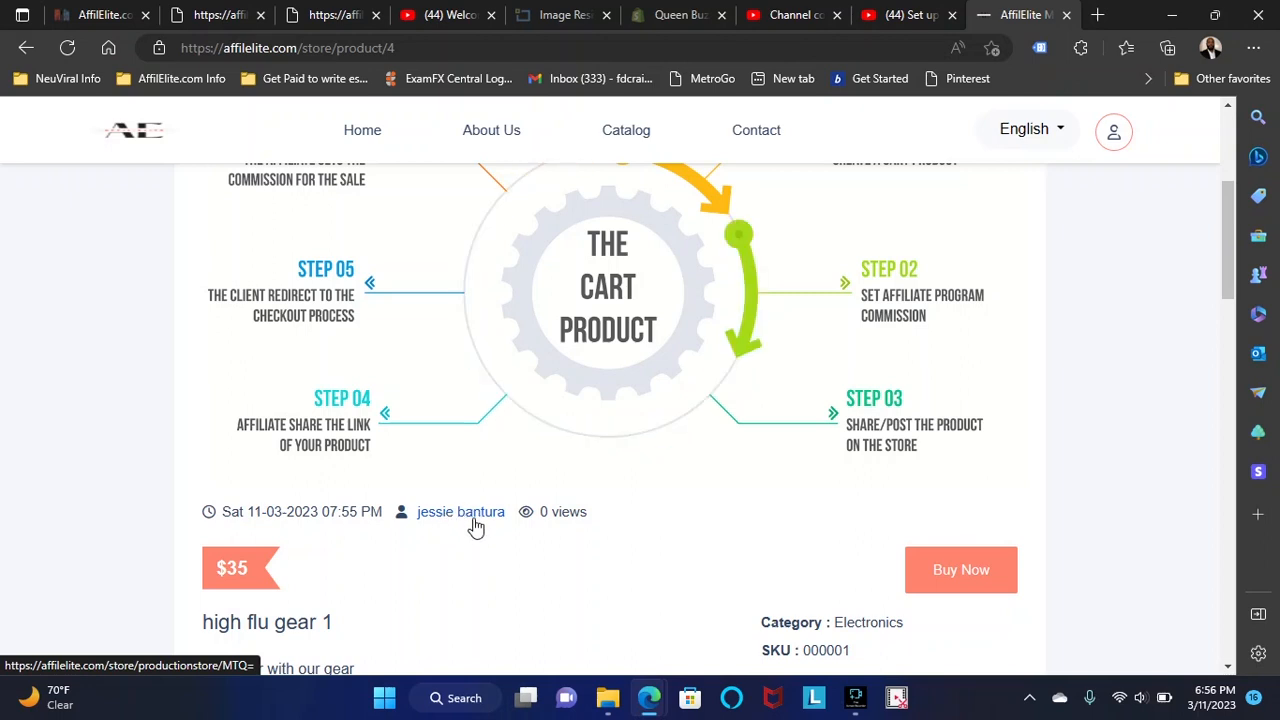
scroll(622, 550, "up", 2)
scroll(622, 550, "up", 1)
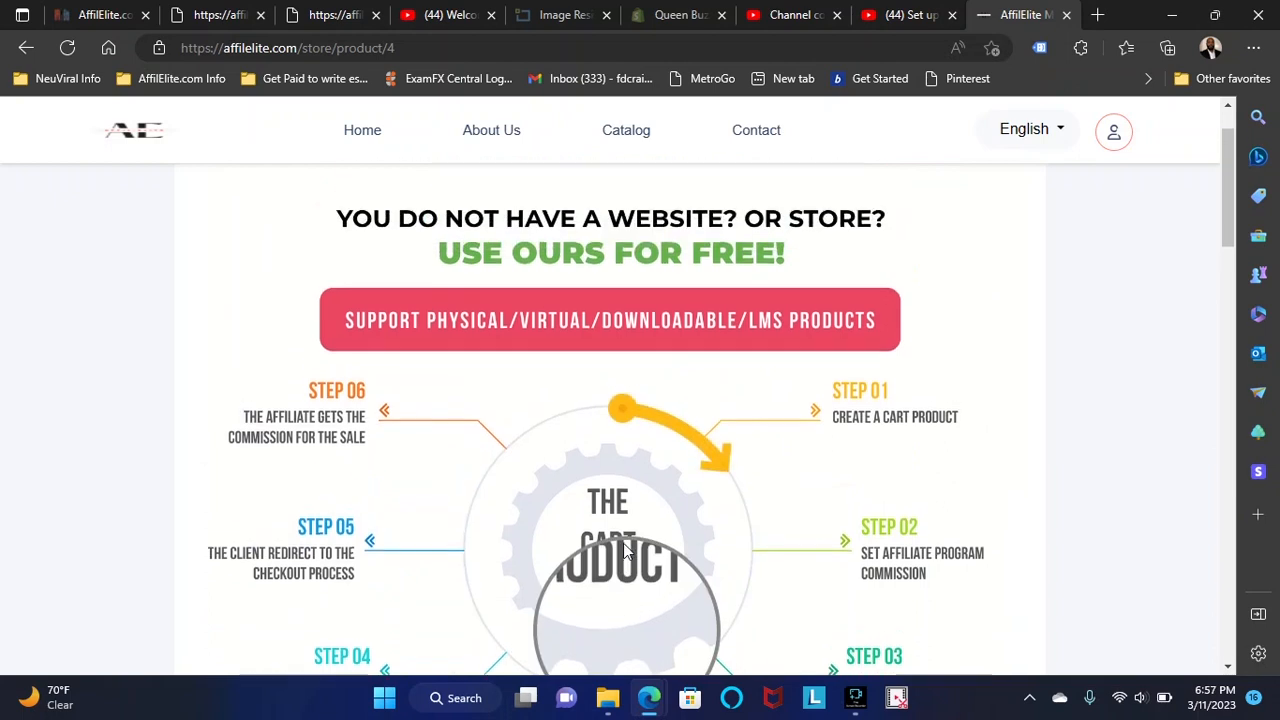
scroll(614, 524, "down", 1)
scroll(614, 524, "up", 2)
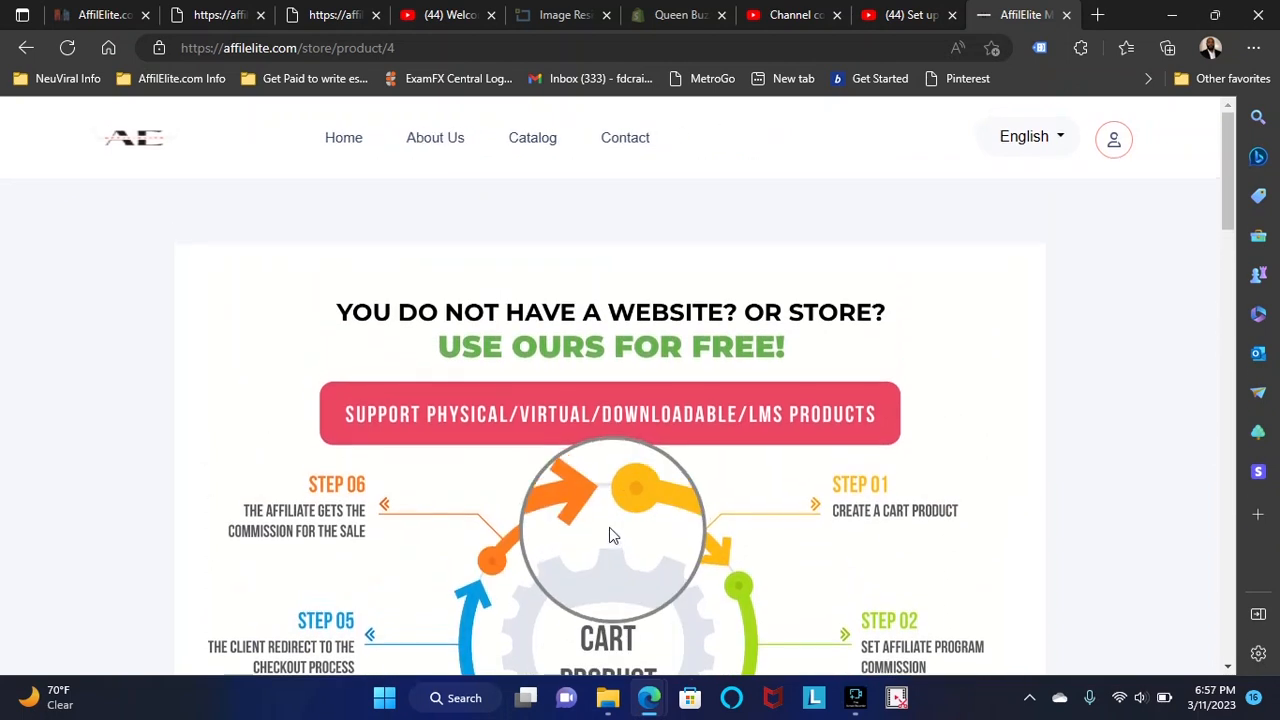
scroll(612, 530, "down", 2)
scroll(610, 533, "up", 2)
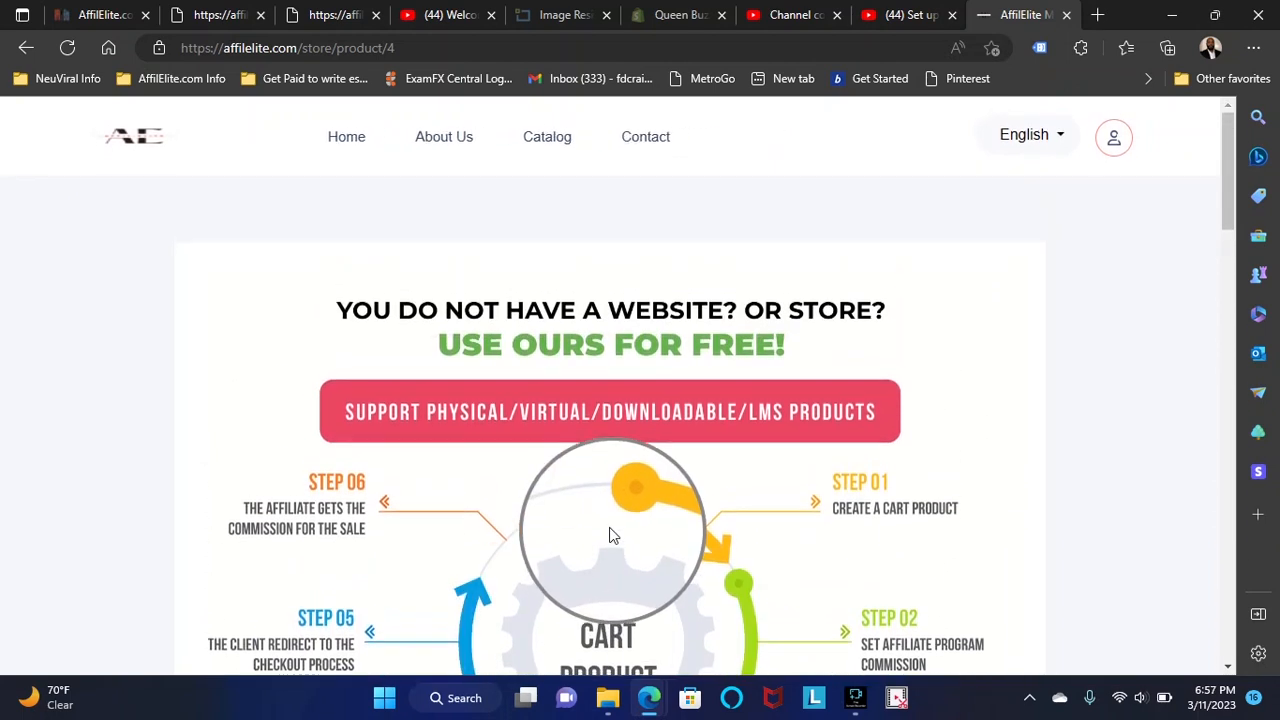
scroll(940, 415, "down", 1)
scroll(960, 392, "up", 1)
scroll(975, 400, "down", 7)
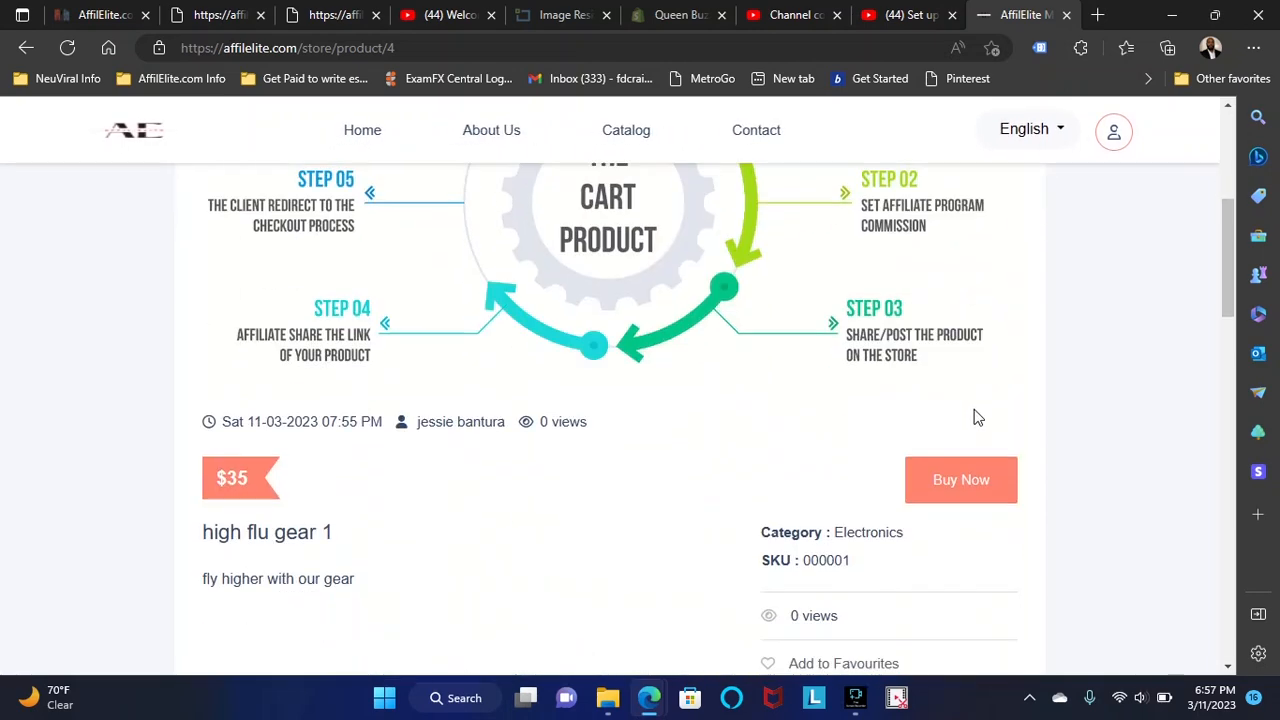
scroll(1035, 484, "up", 2)
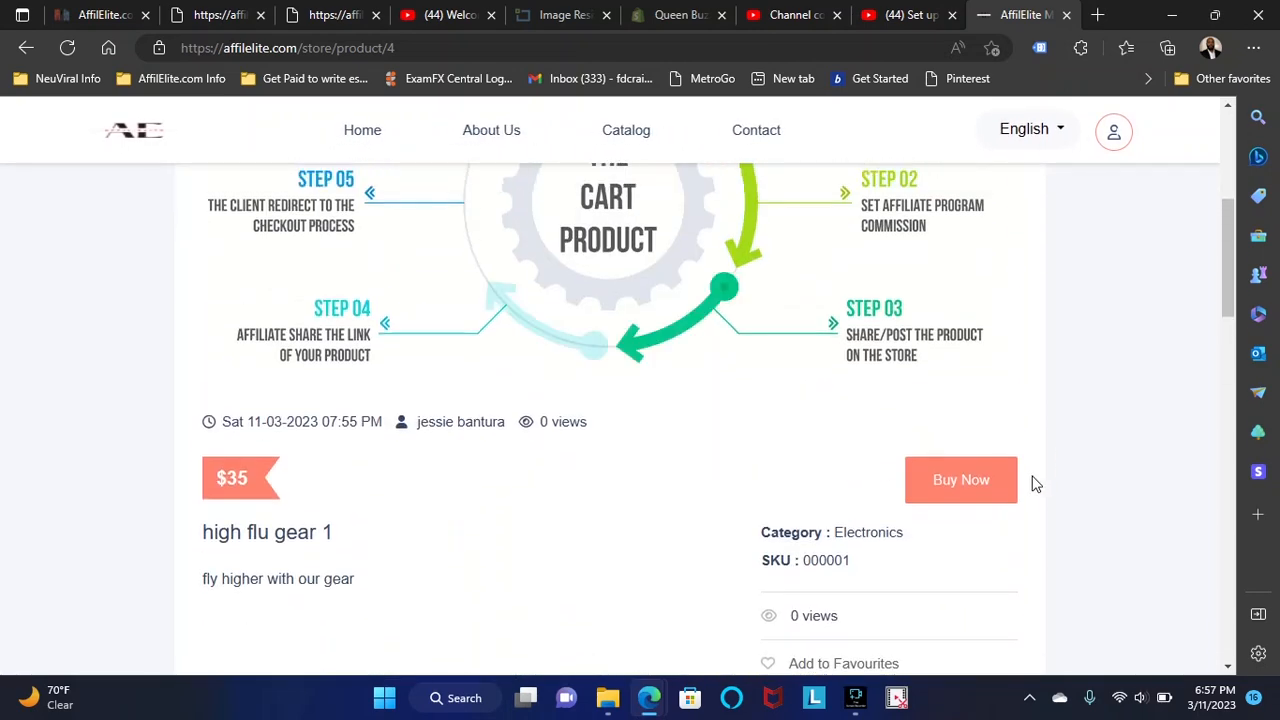
scroll(1035, 484, "down", 3)
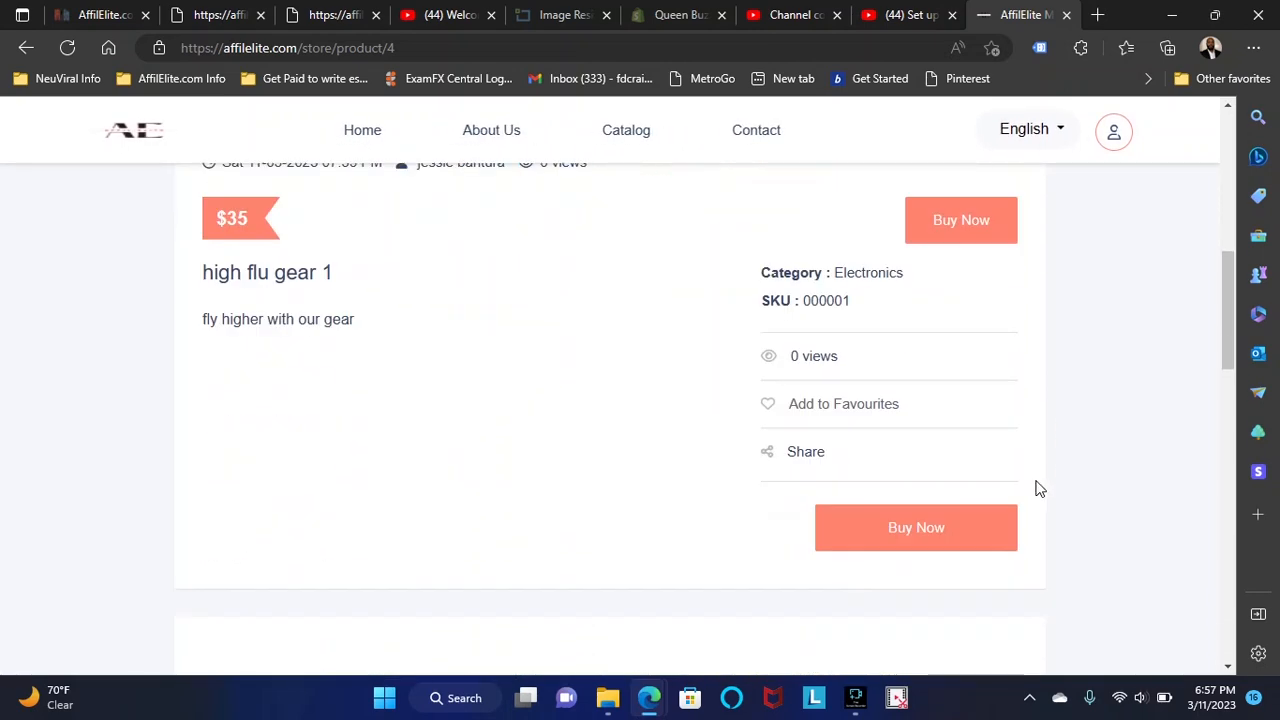
scroll(1005, 472, "up", 3)
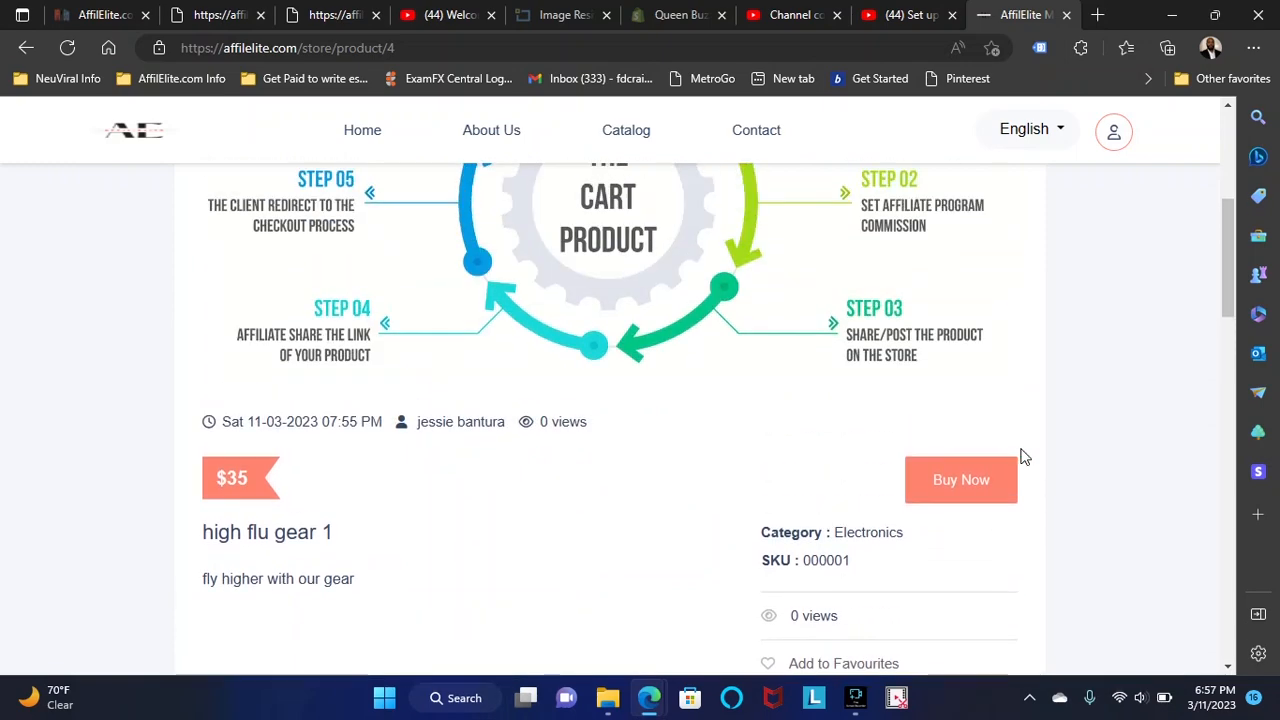
Step: Test the Buy Now link of "high flu gear 1", inspect the purchase address it leads to, and close the store tab
left_click(957, 482)
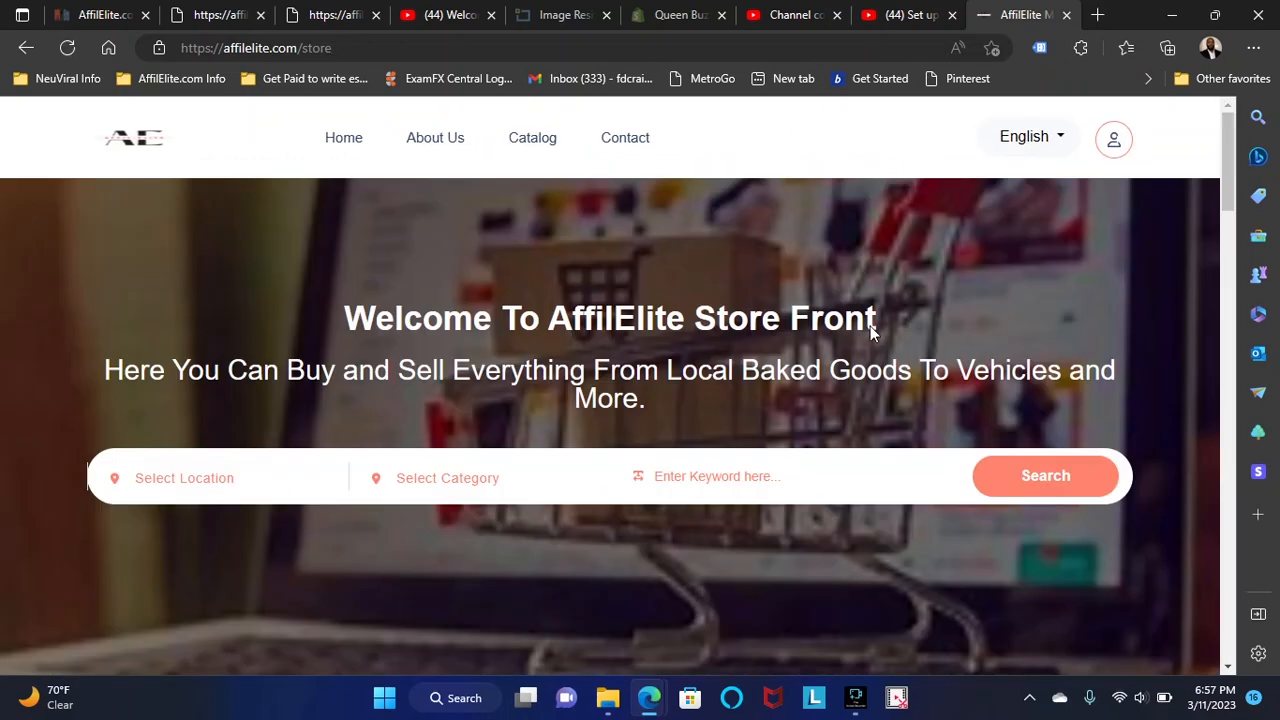
scroll(425, 254, "down", 10)
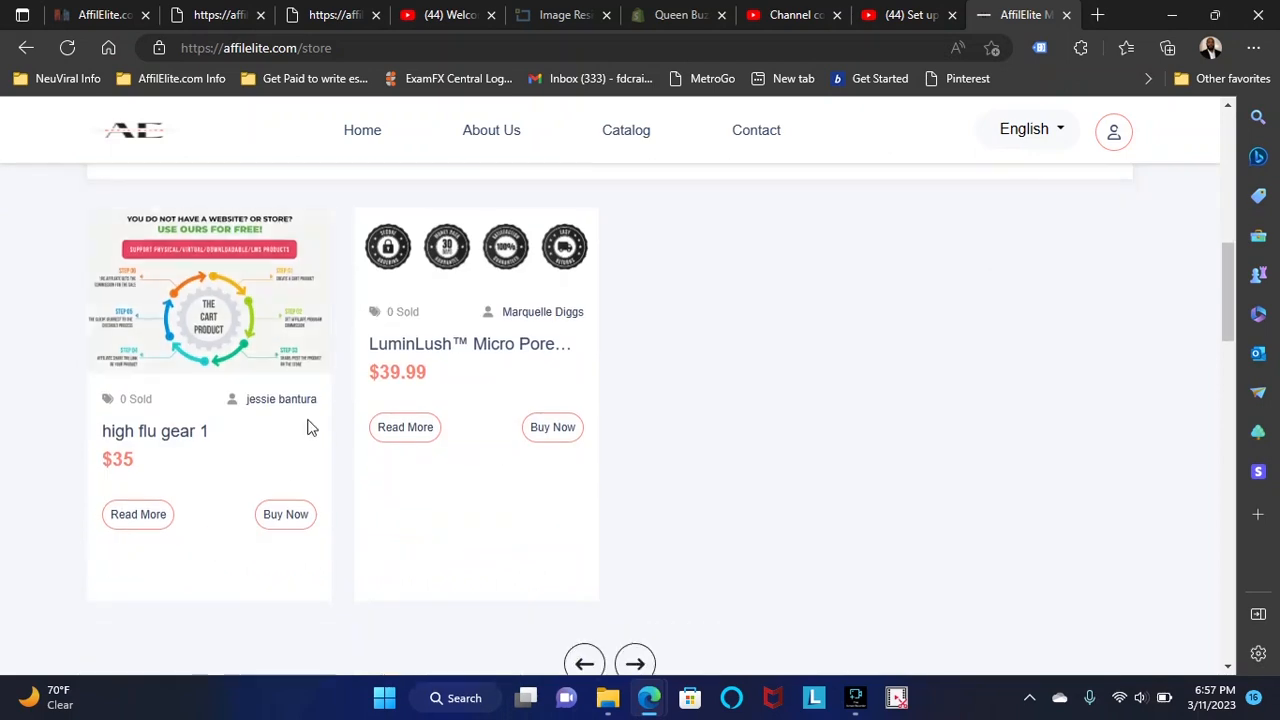
left_click(288, 514)
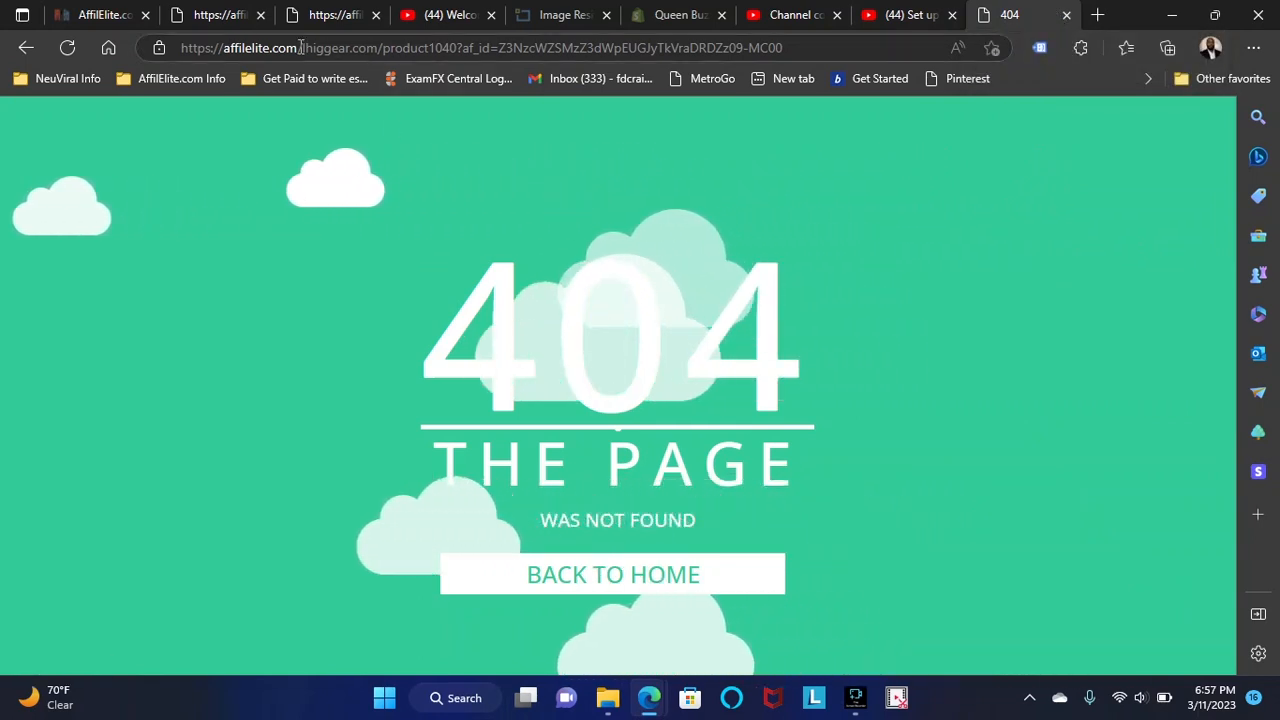
left_click_drag(301, 48, 432, 52)
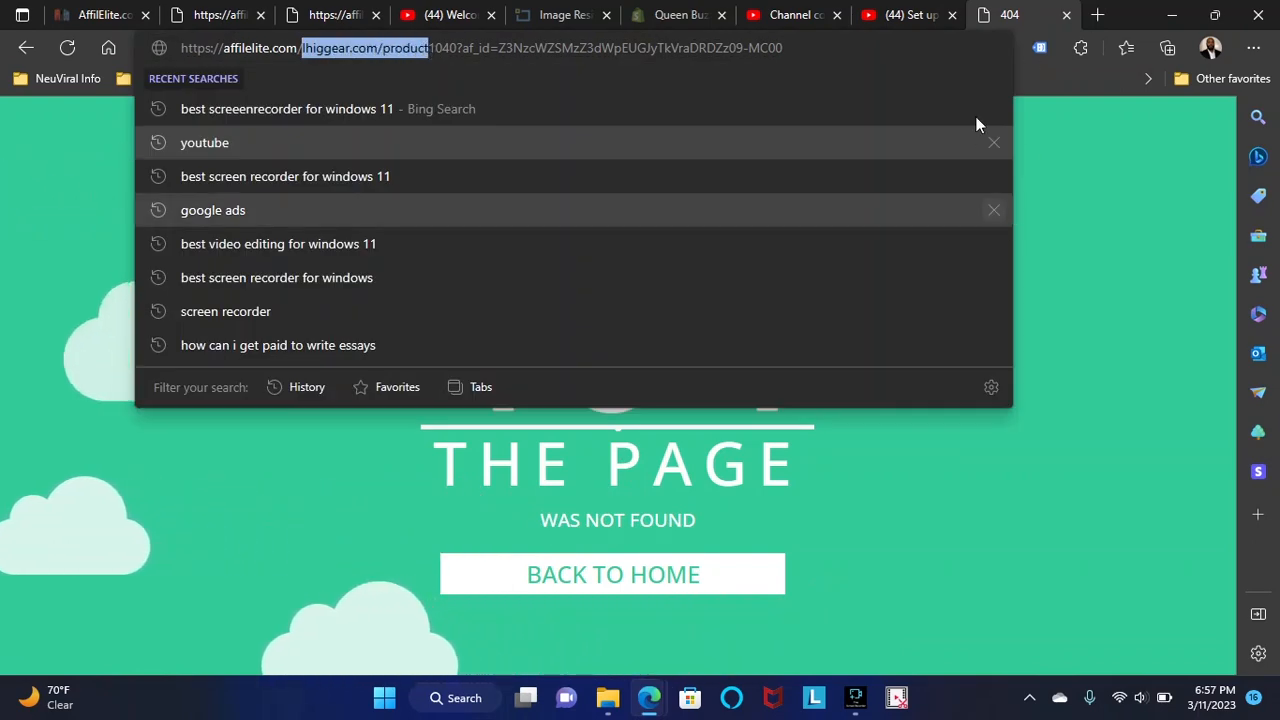
left_click(1066, 16)
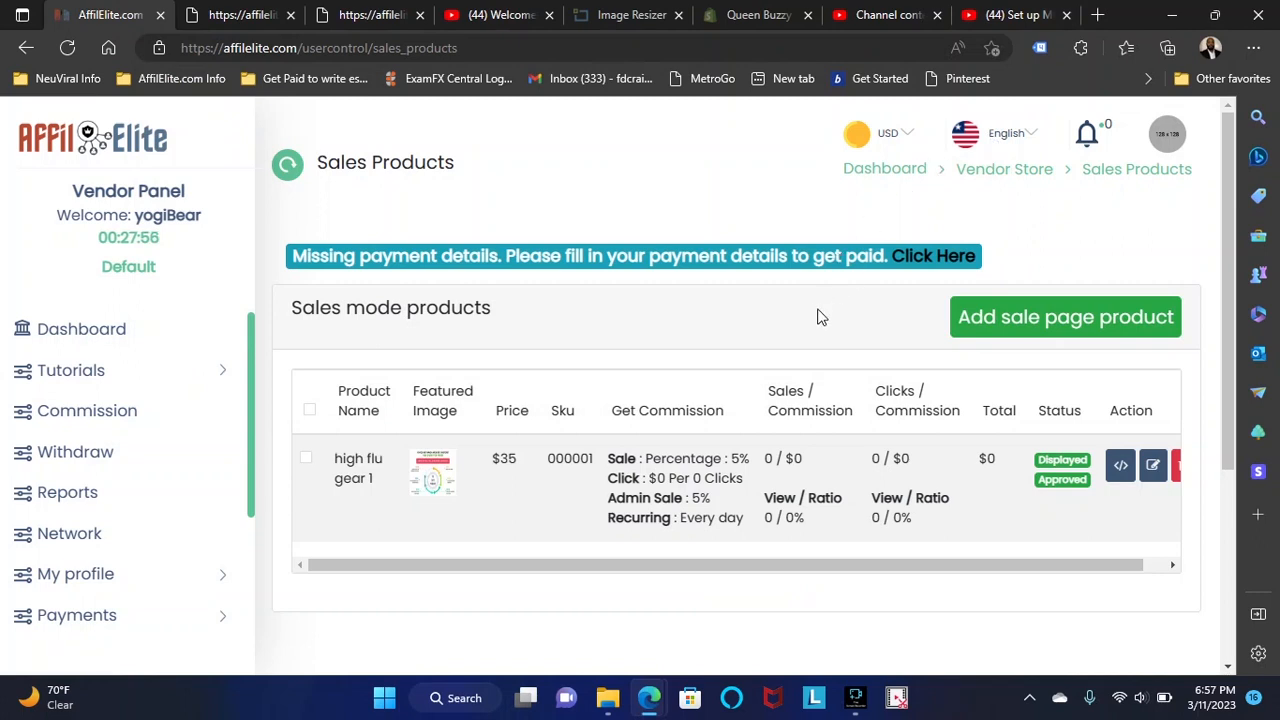
Step: Go to the Vendor Store's coupons page and open the form for adding a new product coupon
left_click_drag(802, 567, 942, 551)
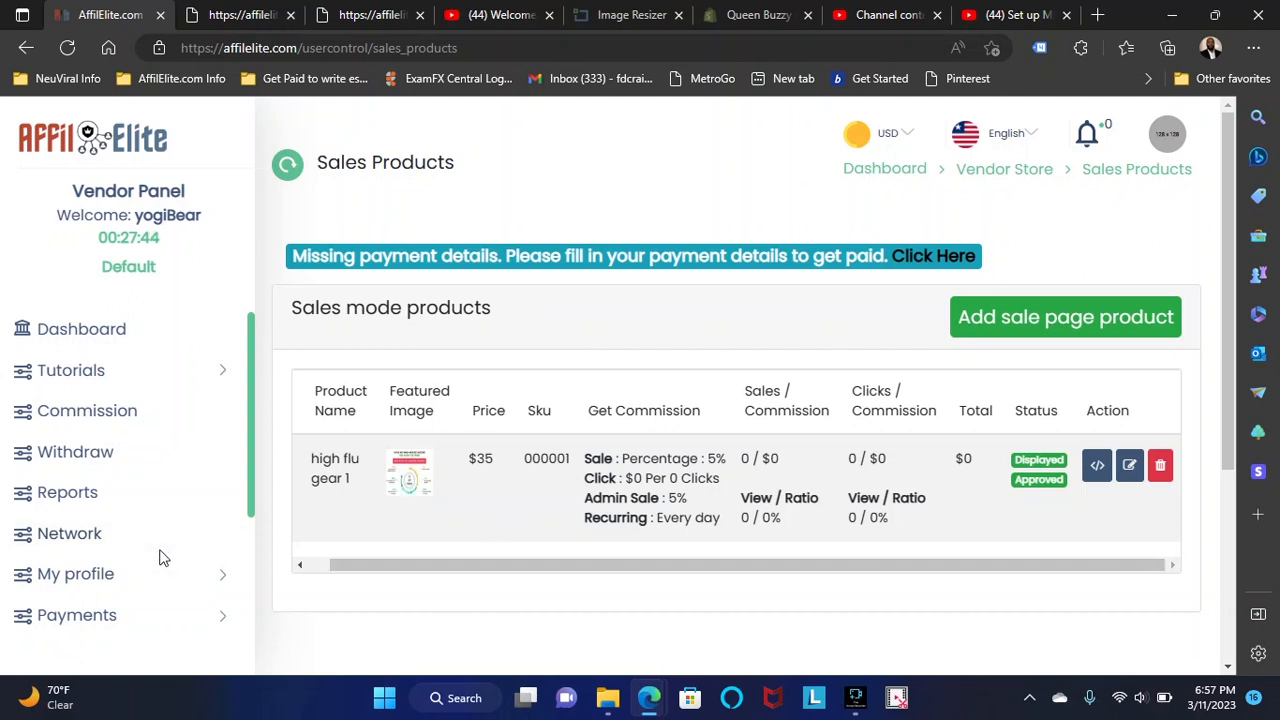
scroll(160, 550, "down", 3)
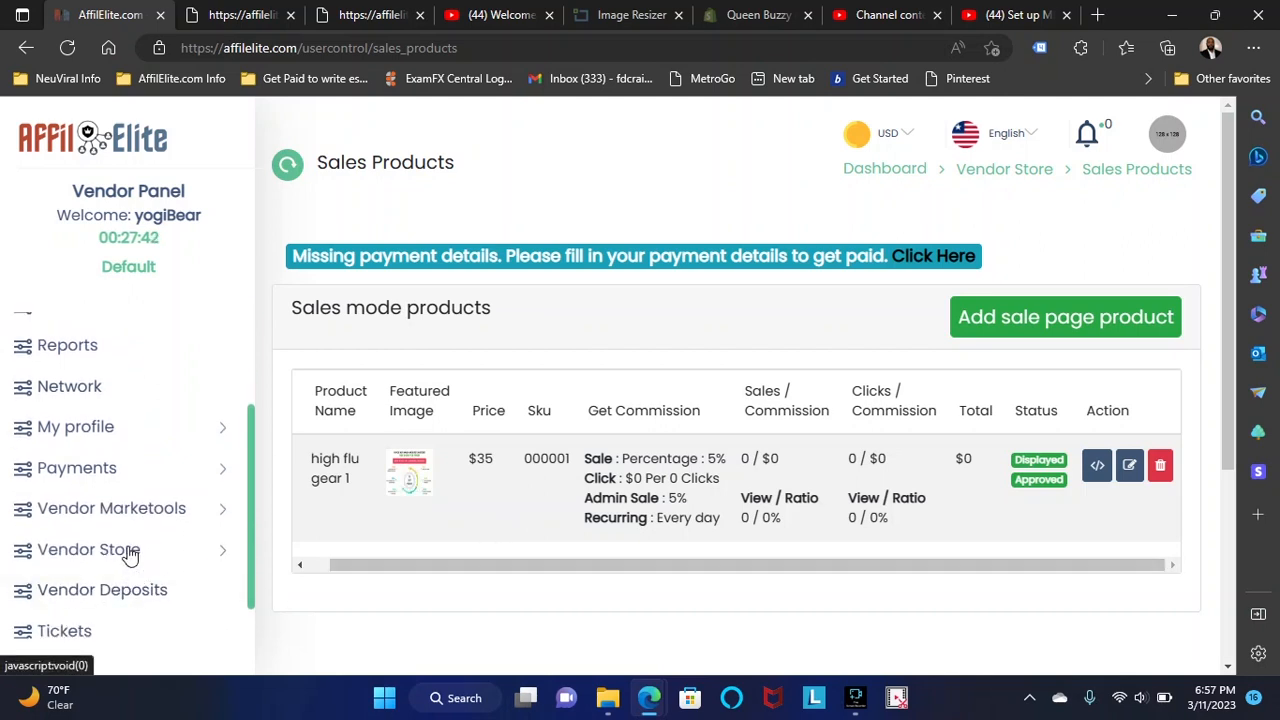
left_click(130, 553)
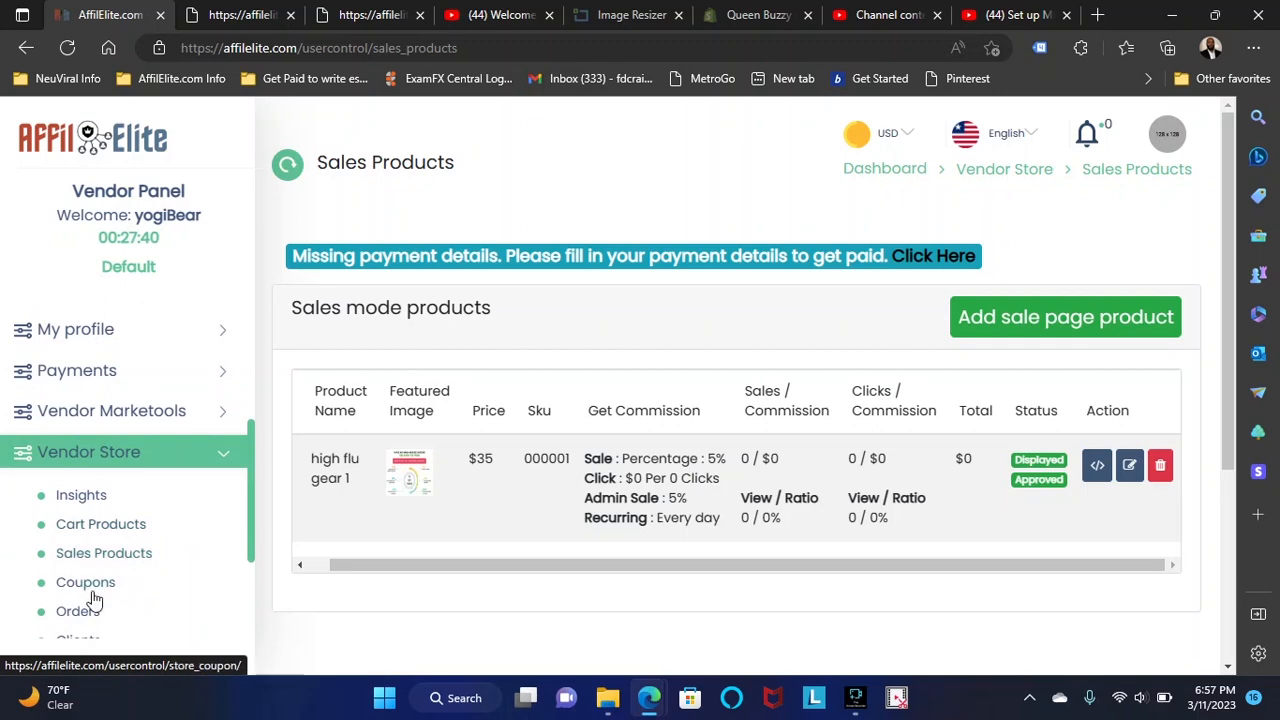
left_click(101, 591)
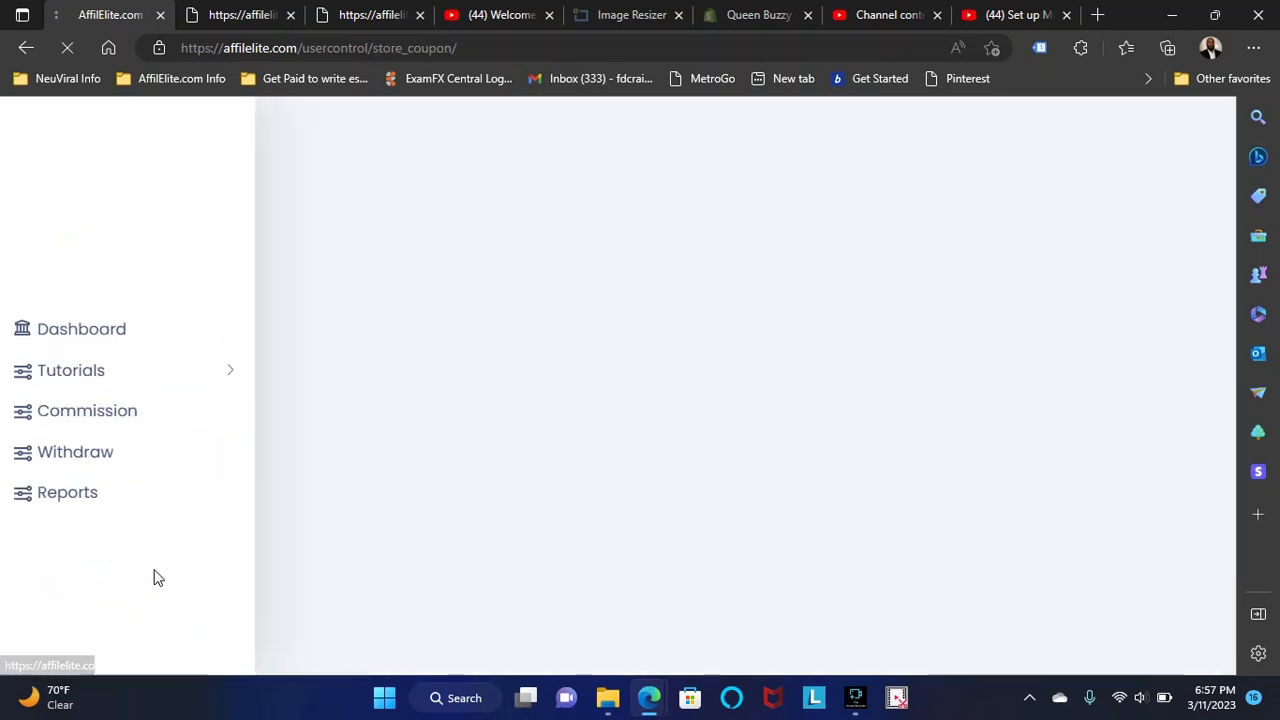
scroll(437, 457, "down", 1)
left_click(1124, 228)
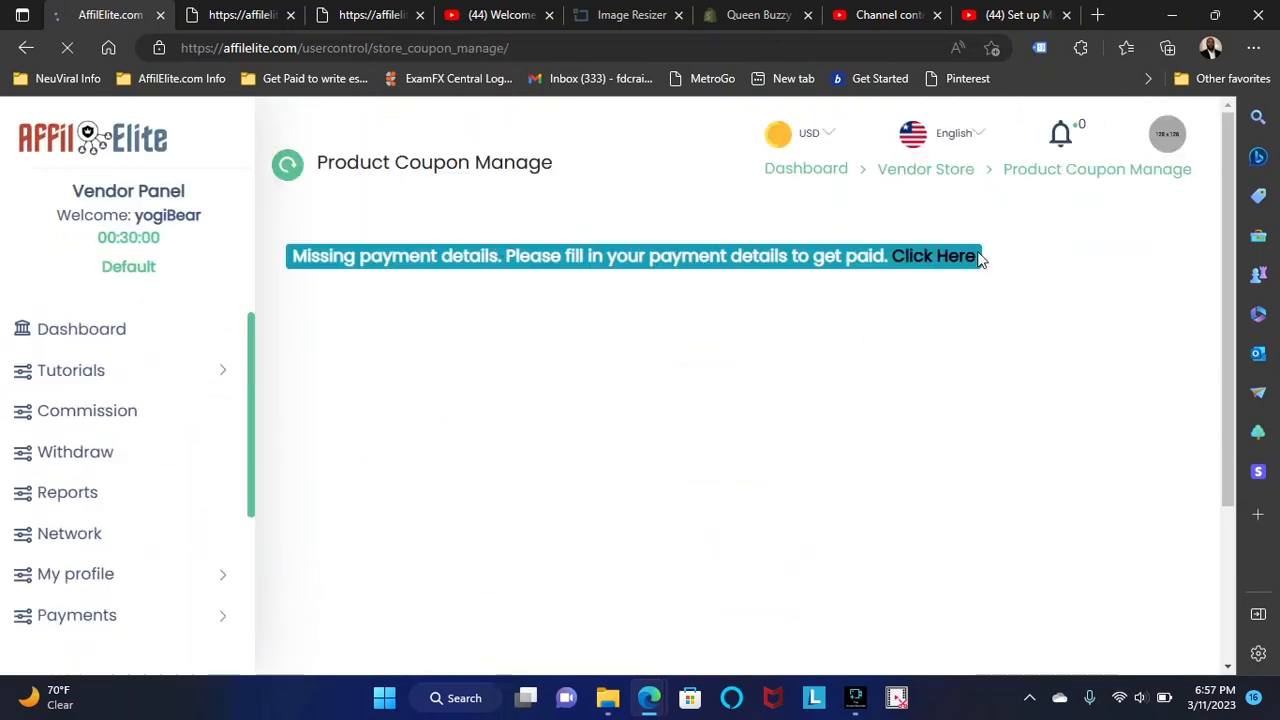
Step: Examine the coupon form's fields for name, code, type, allowed products, discount, start and end dates, uses per customer and status
scroll(497, 389, "down", 4)
scroll(494, 410, "down", 1)
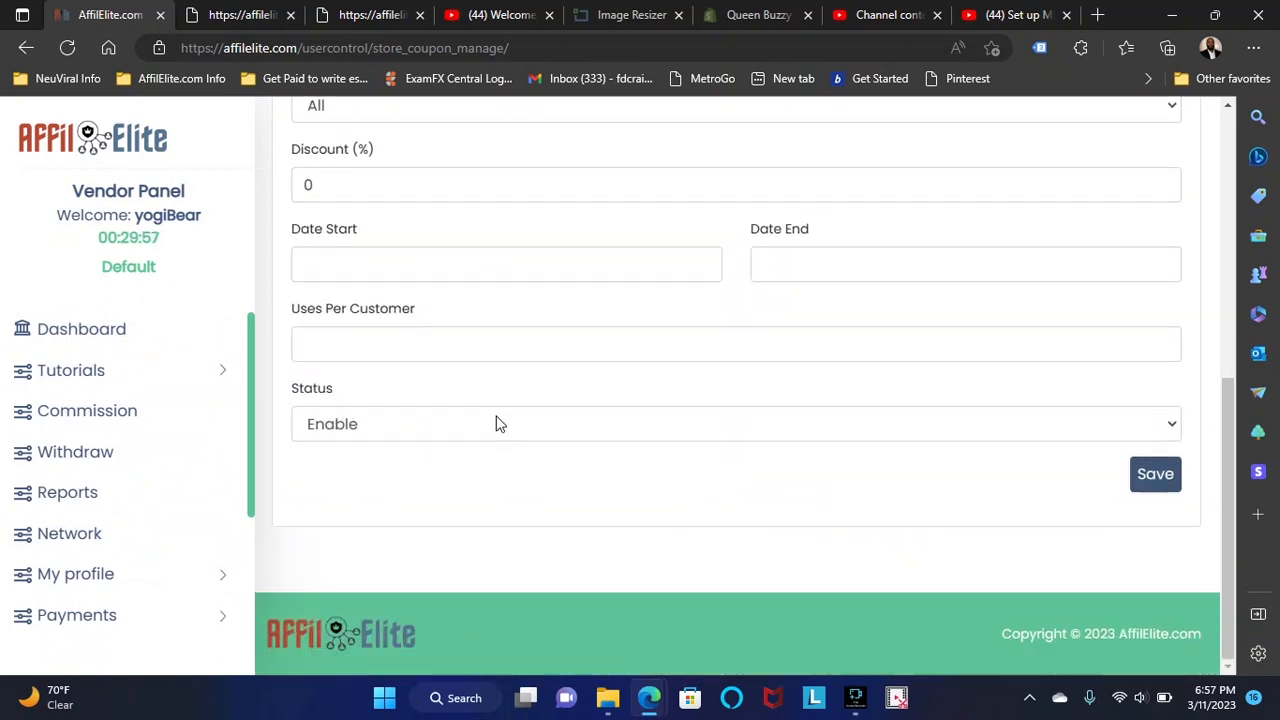
scroll(491, 434, "up", 5)
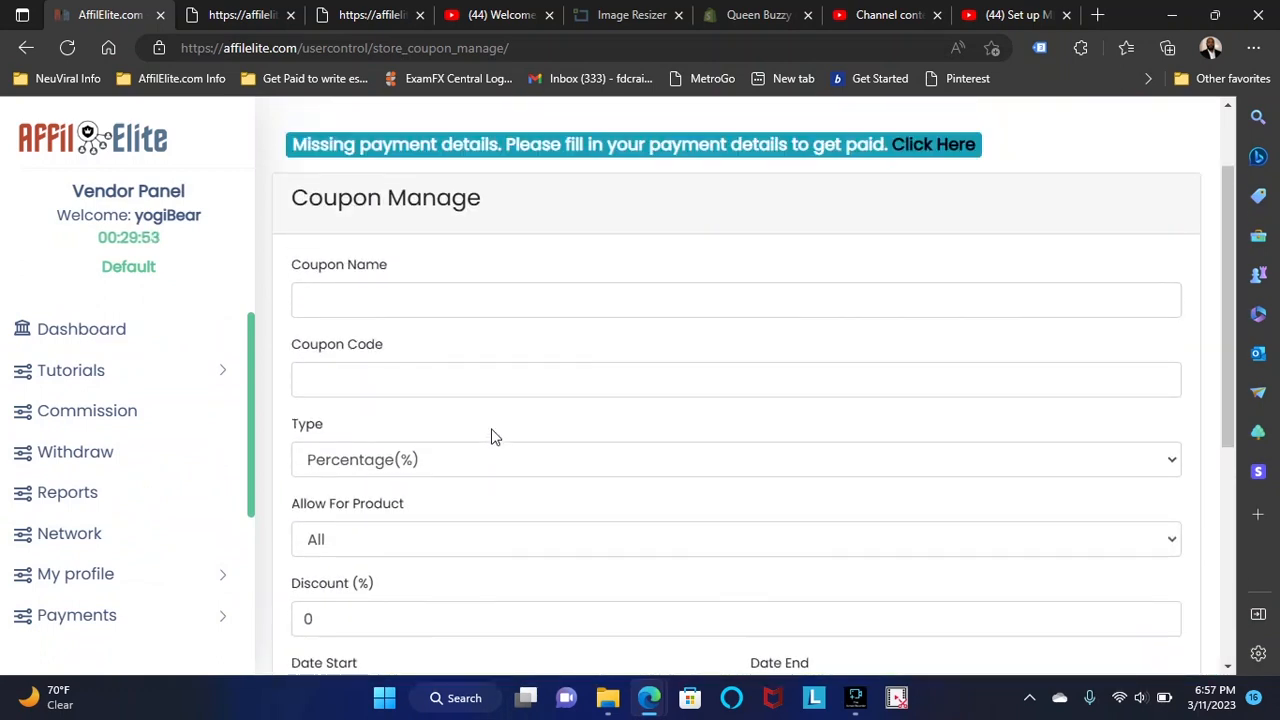
scroll(491, 435, "down", 4)
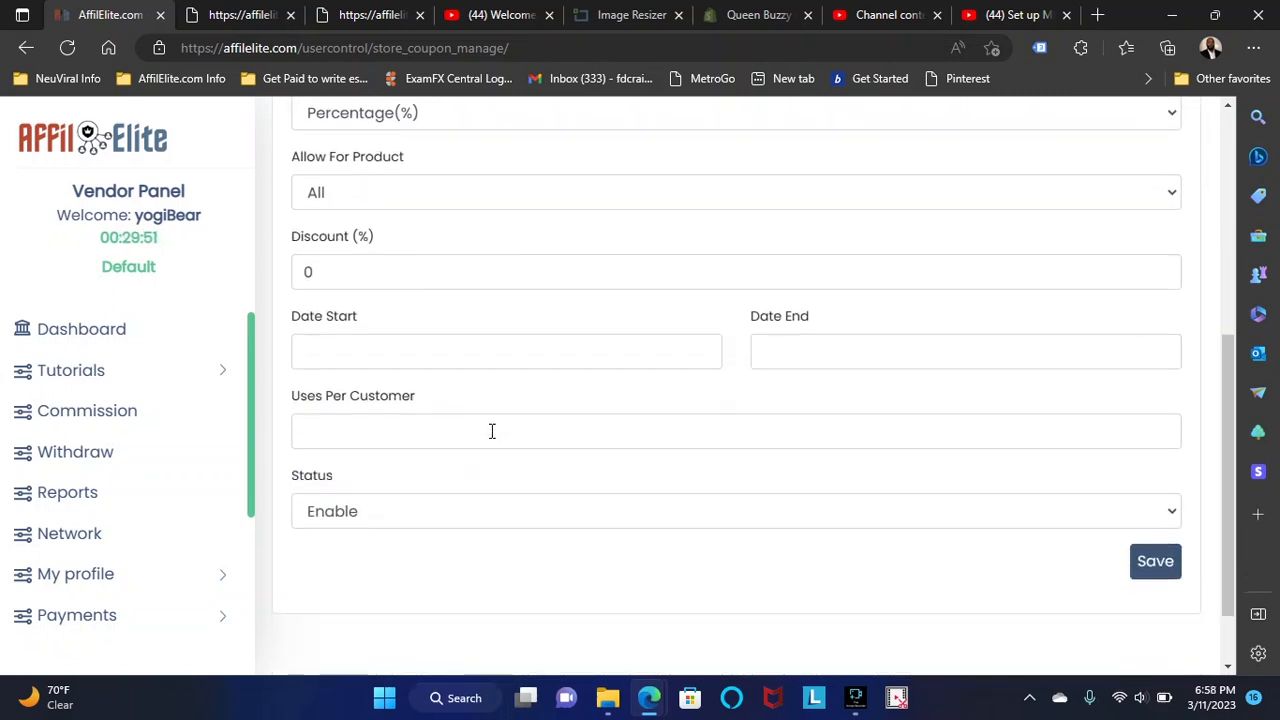
scroll(472, 466, "down", 1)
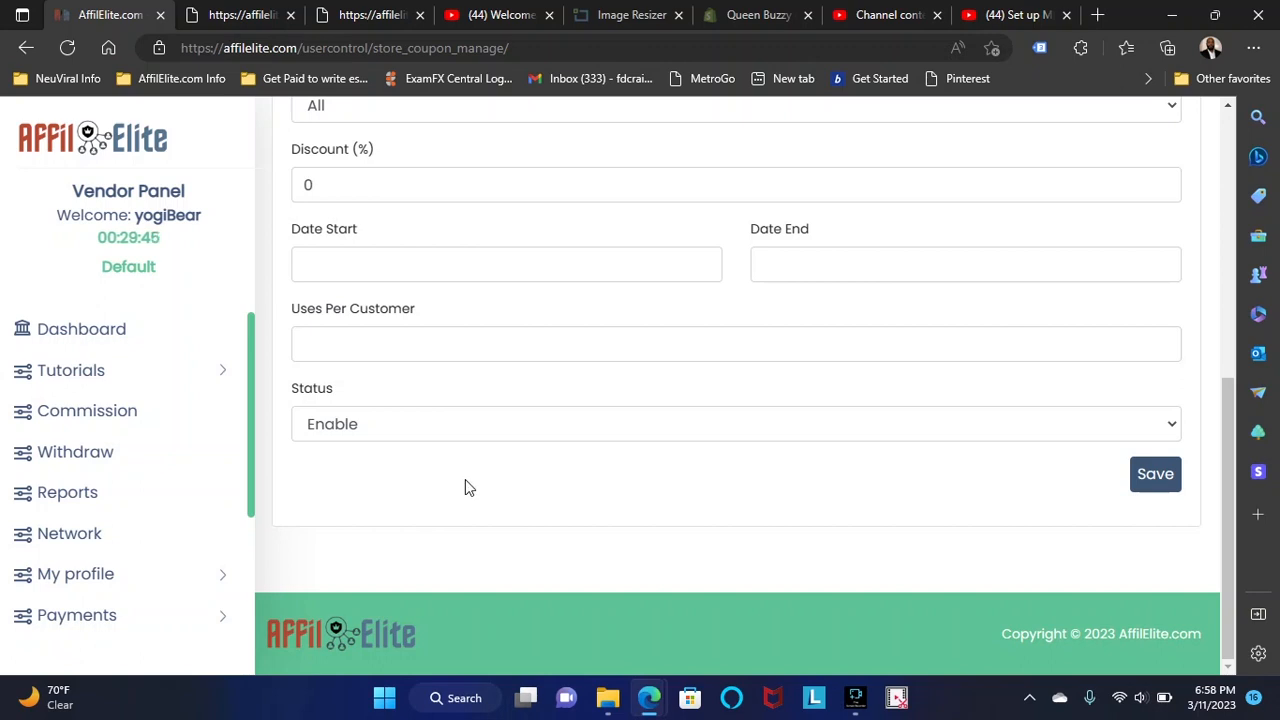
scroll(466, 481, "up", 2)
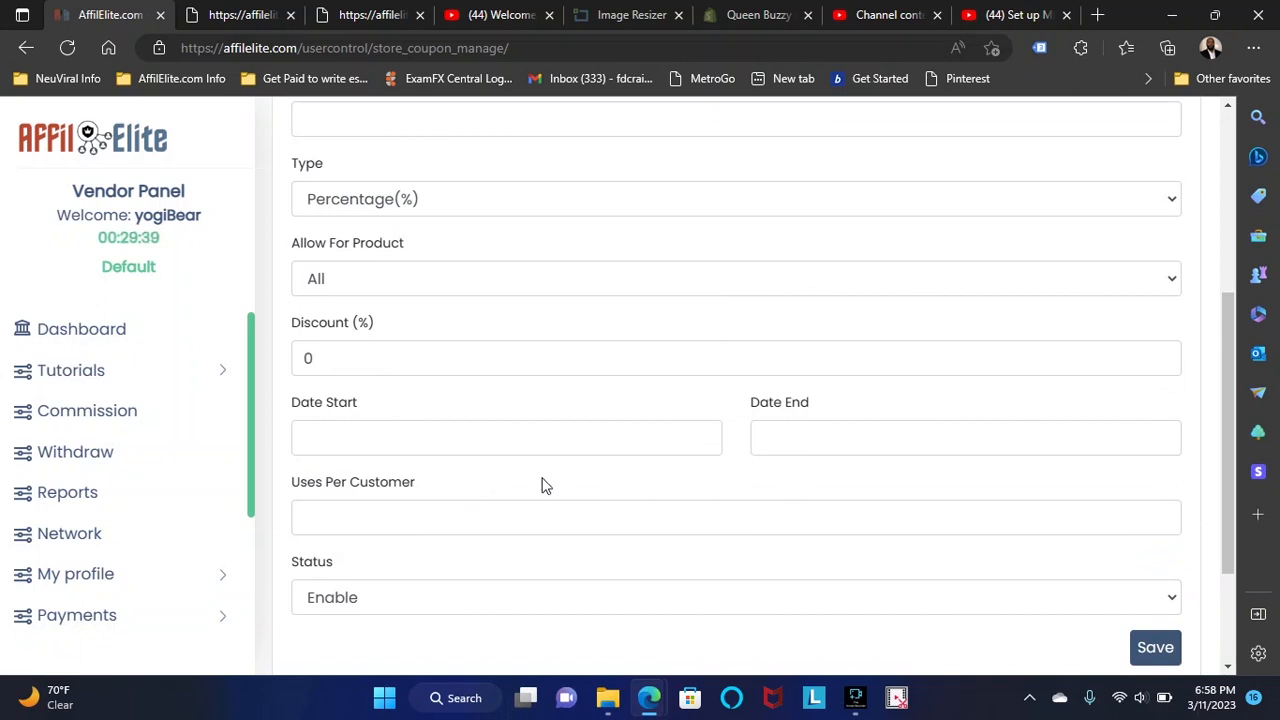
scroll(514, 489, "up", 1)
scroll(512, 494, "down", 3)
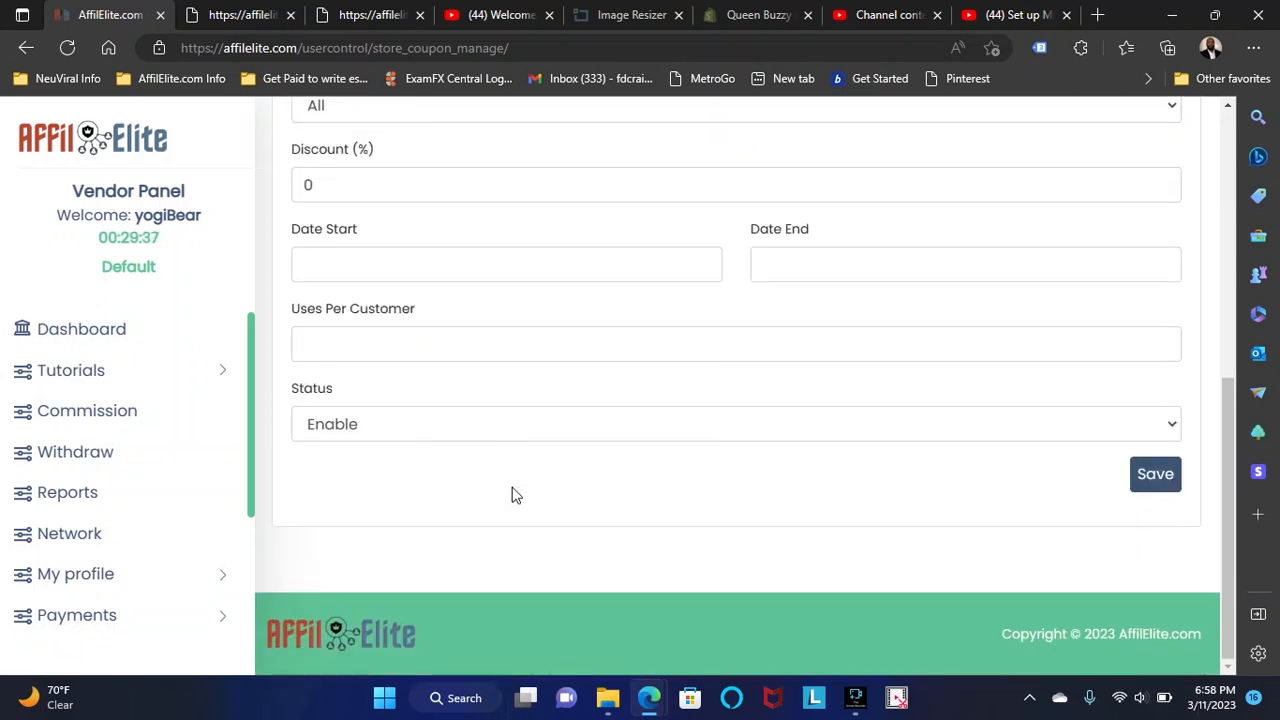